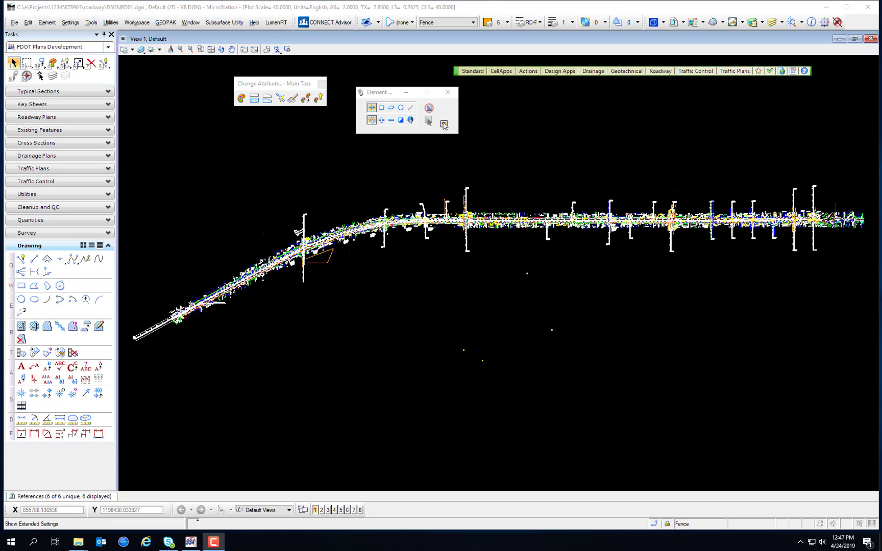
Step: Show the extended Element Selection settings, move that window clear of the toolboxes, and close the Change Attributes toolbox
click(443, 123)
drag(383, 93, 742, 100)
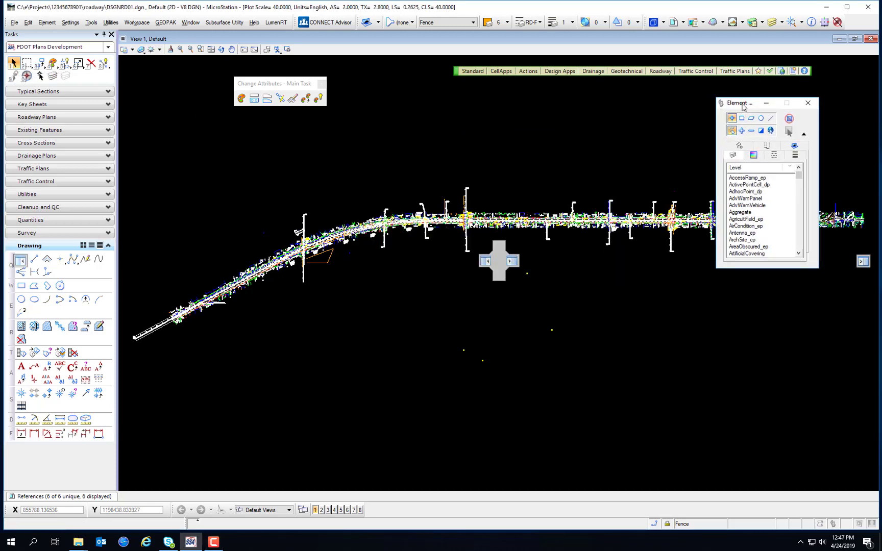
click(322, 83)
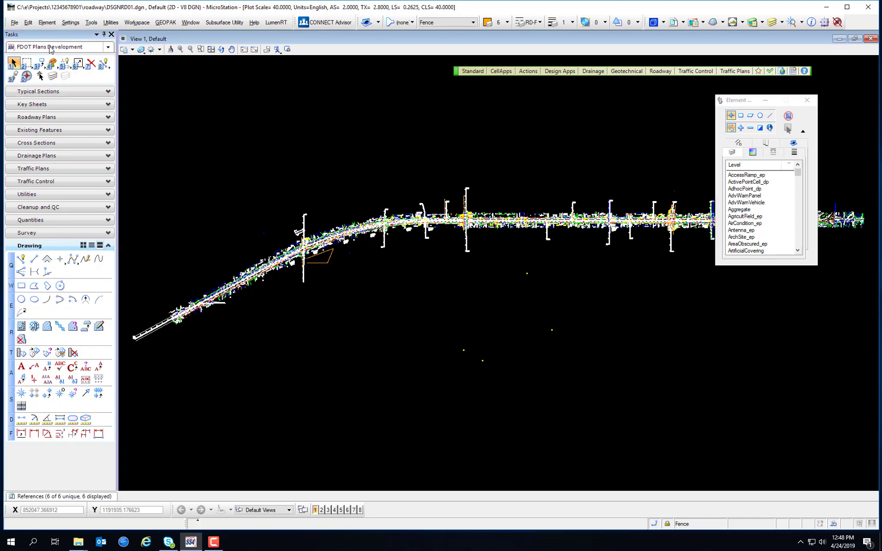
Step: Collapse the Drawing task group and examine the Typical Sections, Key Sheets and Roadway Plans task groups
click(108, 245)
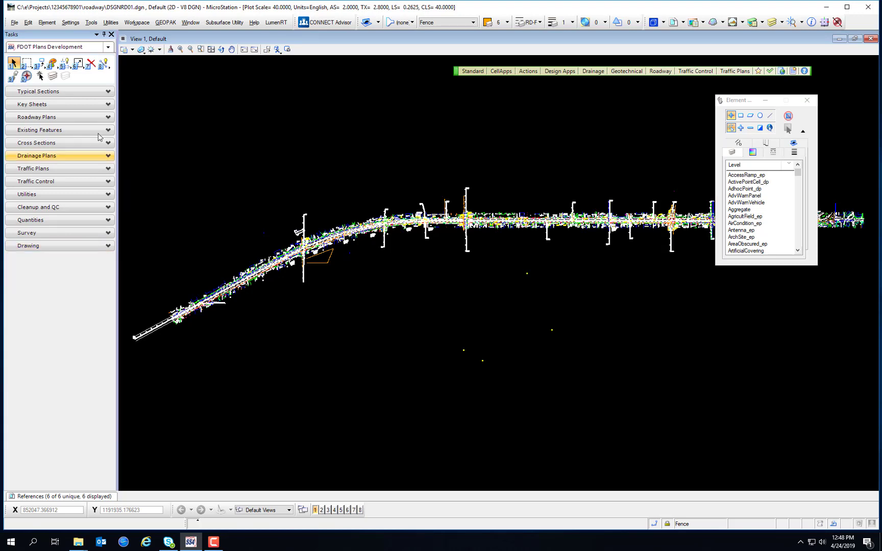
click(78, 90)
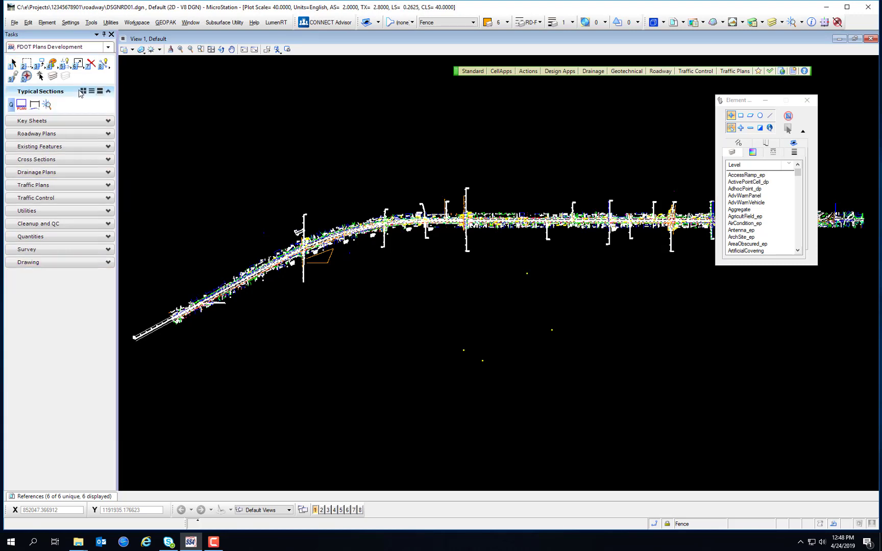
click(106, 98)
click(107, 103)
click(107, 104)
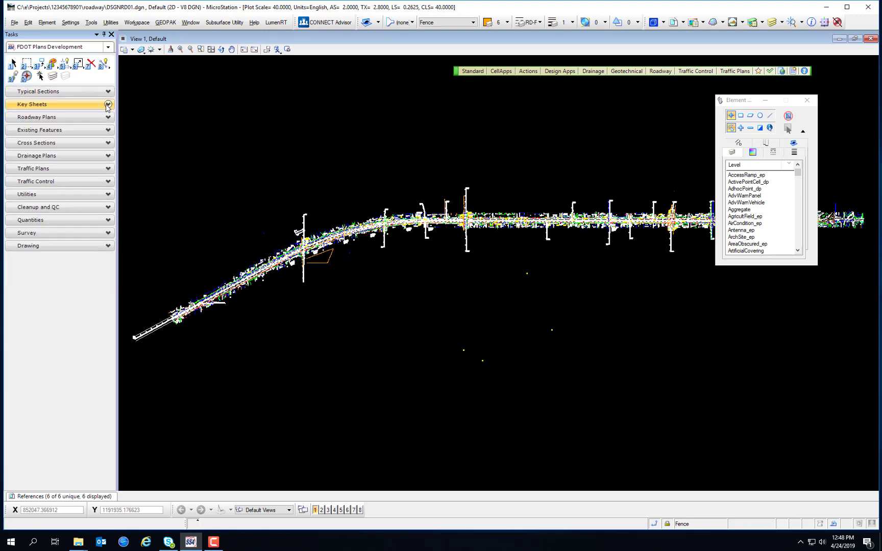
click(105, 117)
click(106, 118)
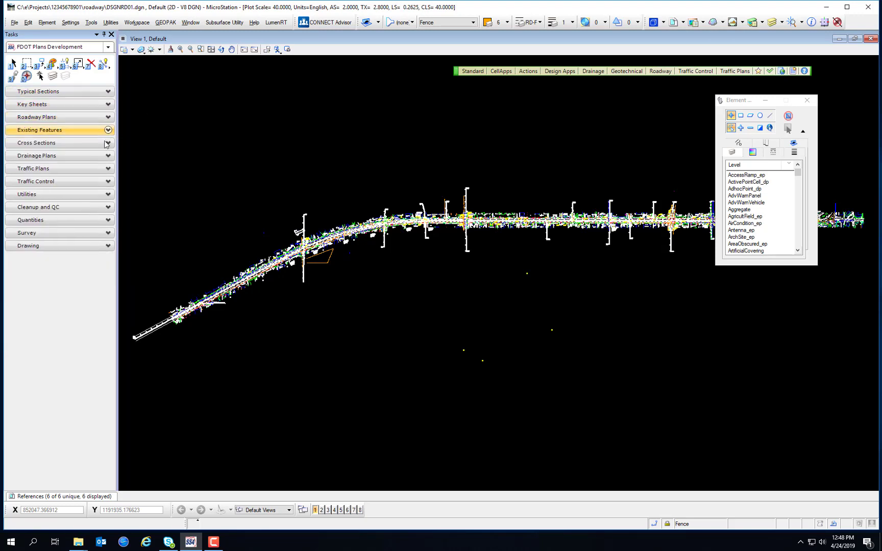
Step: Examine the tools in the Drawing and Survey task groups, leaving all task groups collapsed
click(108, 245)
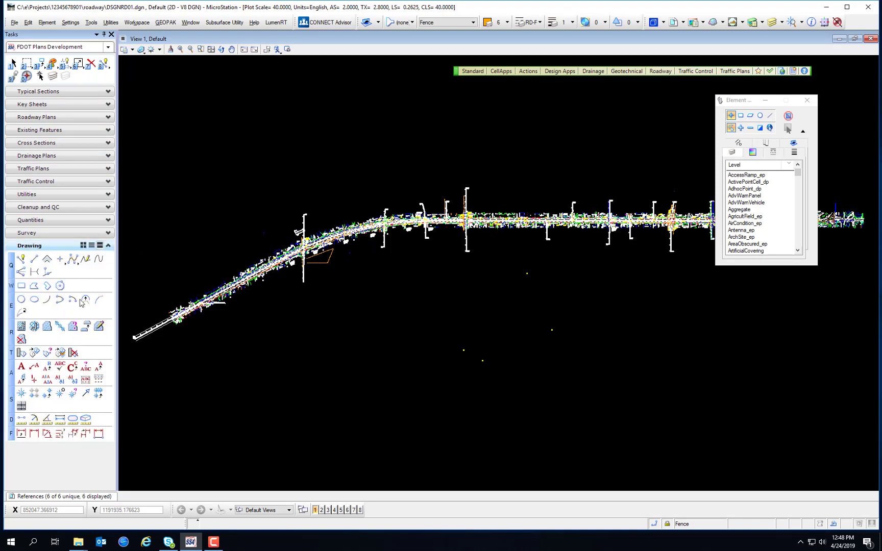
click(108, 246)
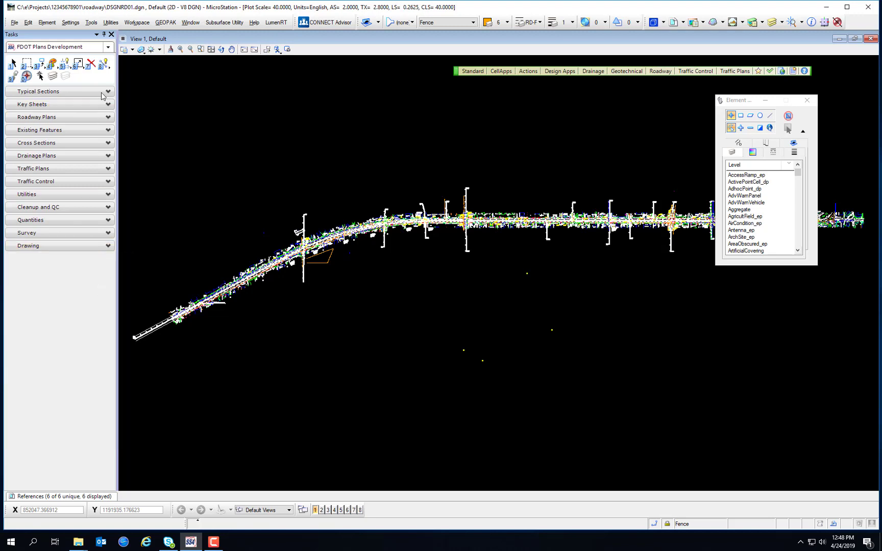
click(108, 246)
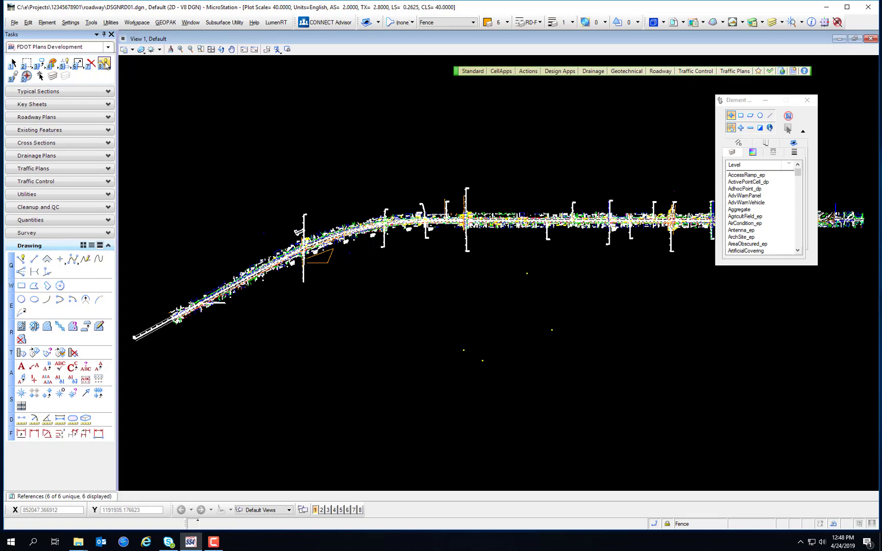
click(108, 233)
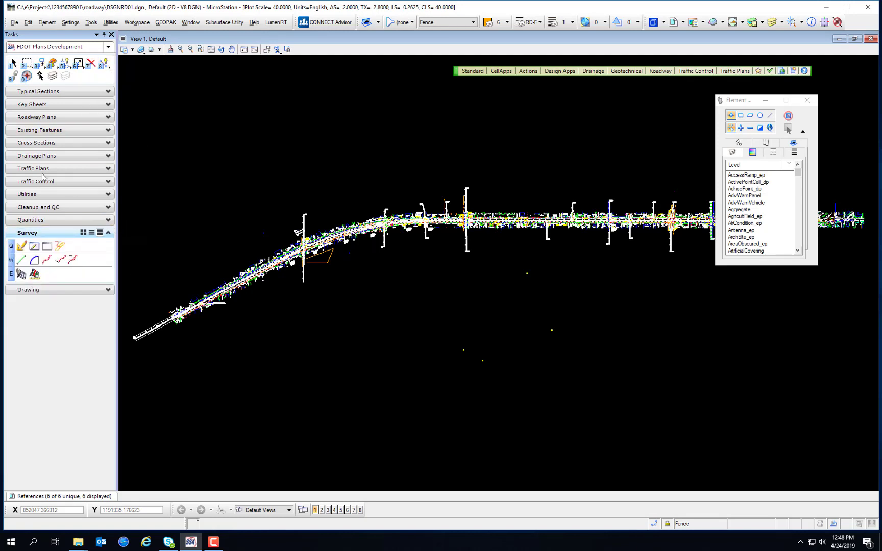
click(108, 289)
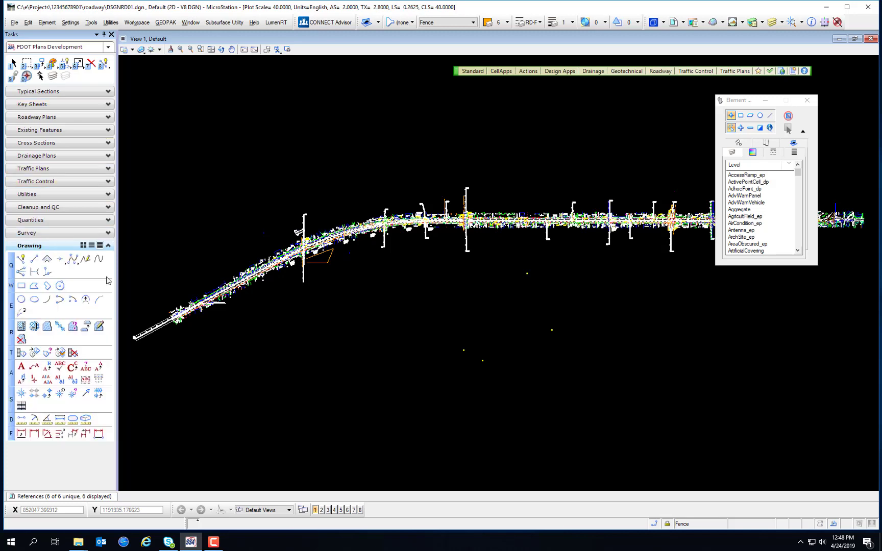
click(109, 245)
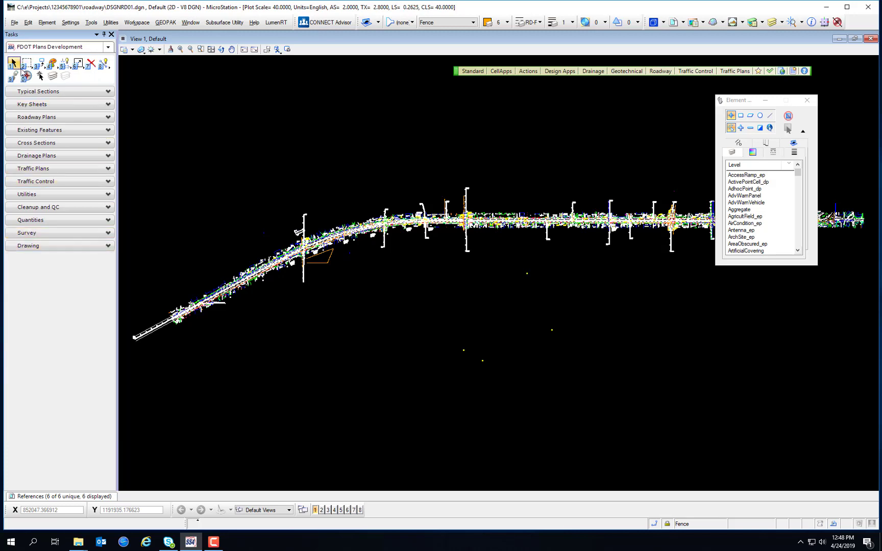
Step: Activate Modify Element, float the Modify Classic tools as a separate toolbox, and close that toolbox again
click(79, 67)
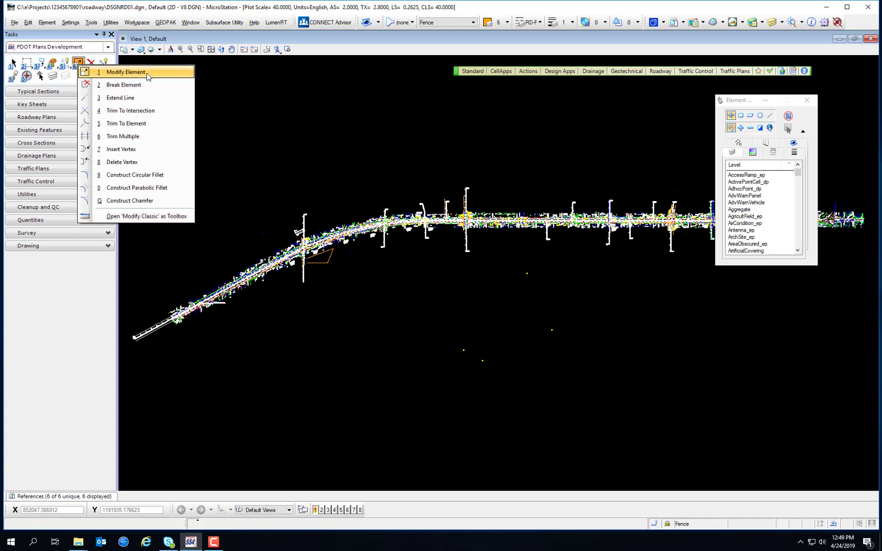
click(102, 78)
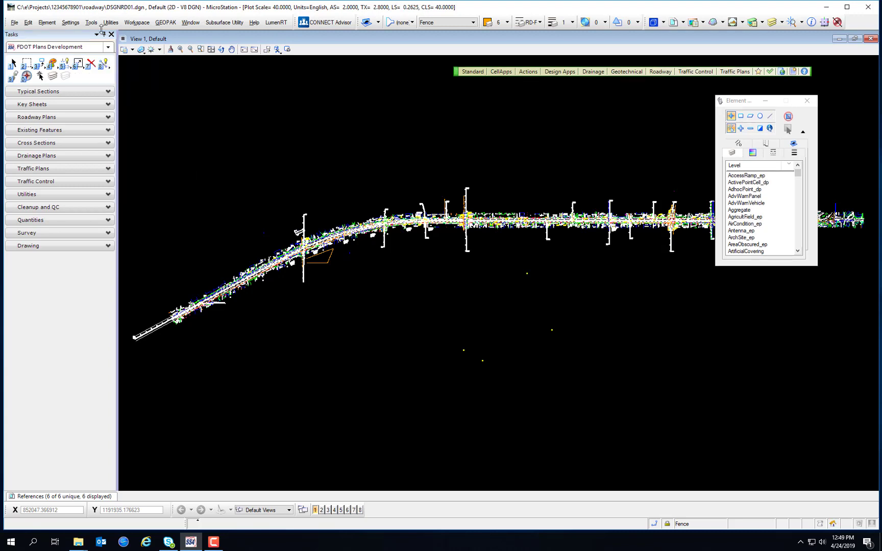
click(78, 65)
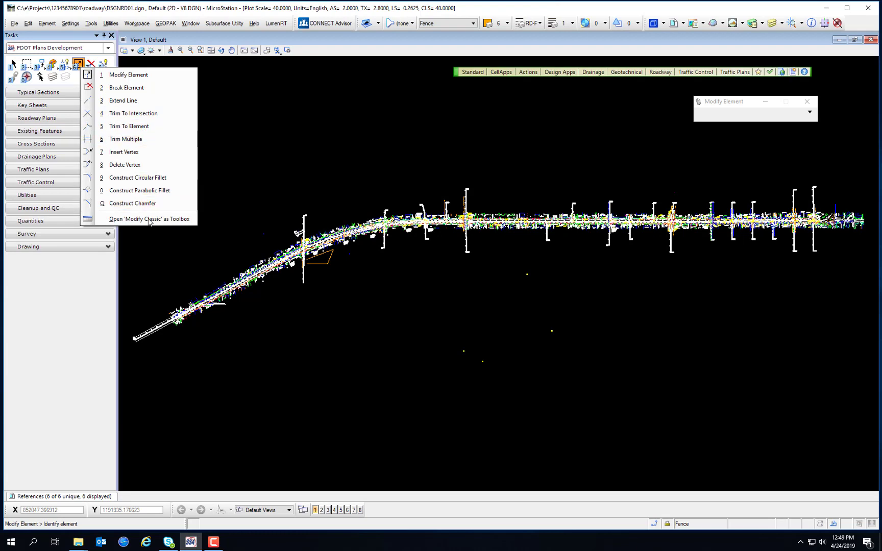
click(151, 220)
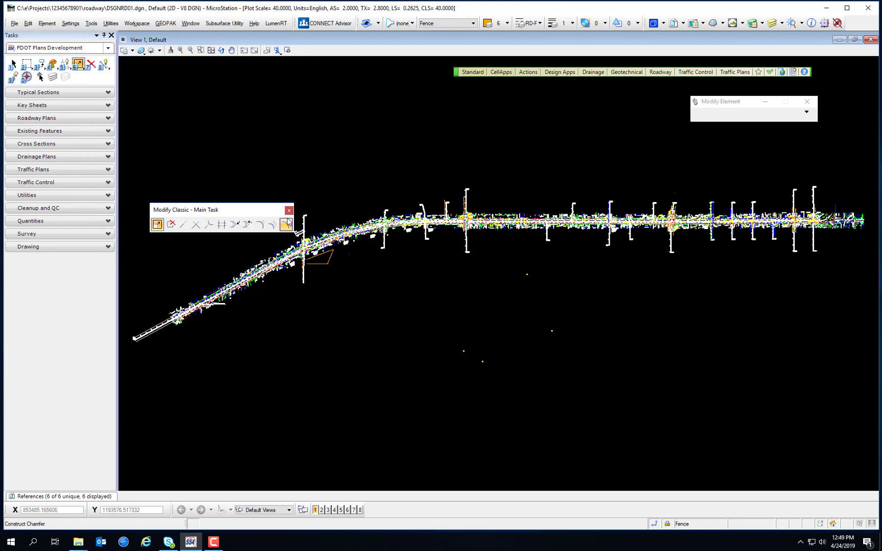
click(288, 210)
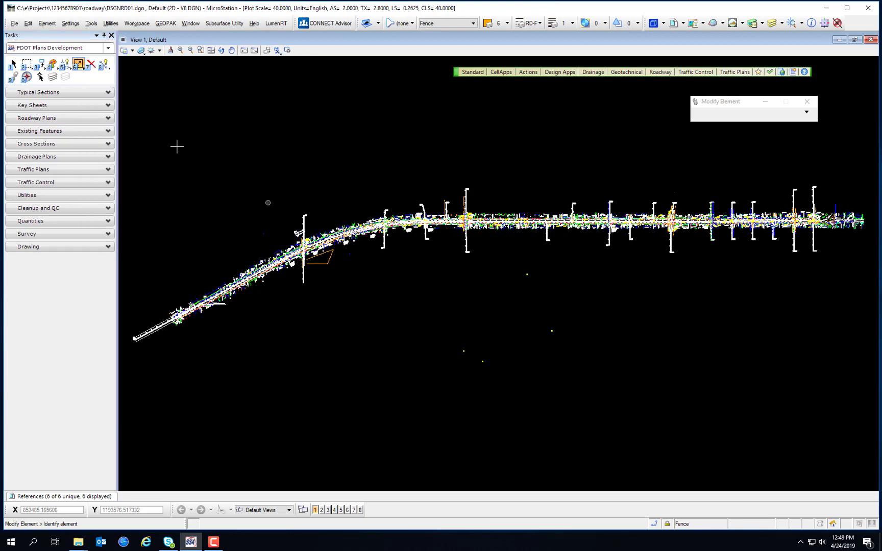
Step: Float the Linear Elements Classic toolbox, move it near the view's upper edge, and close it again
click(104, 64)
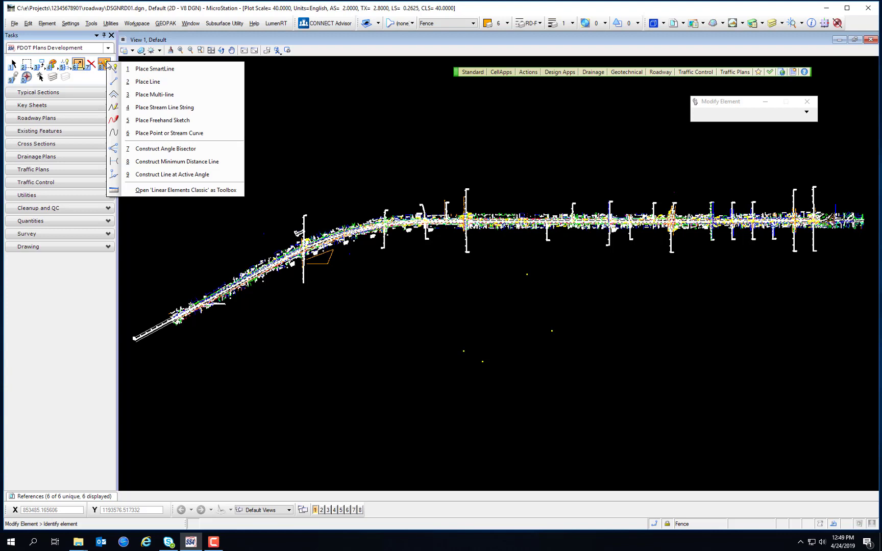
click(201, 193)
drag(220, 182, 159, 75)
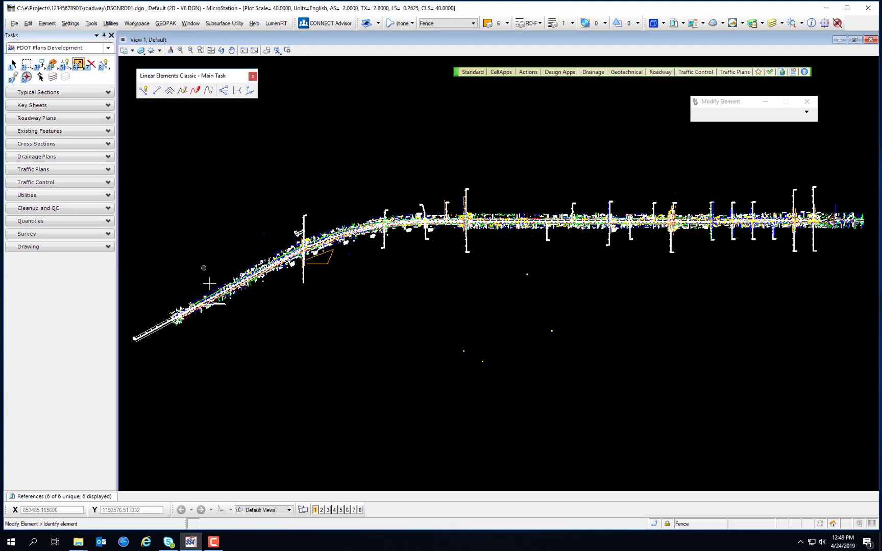
click(252, 76)
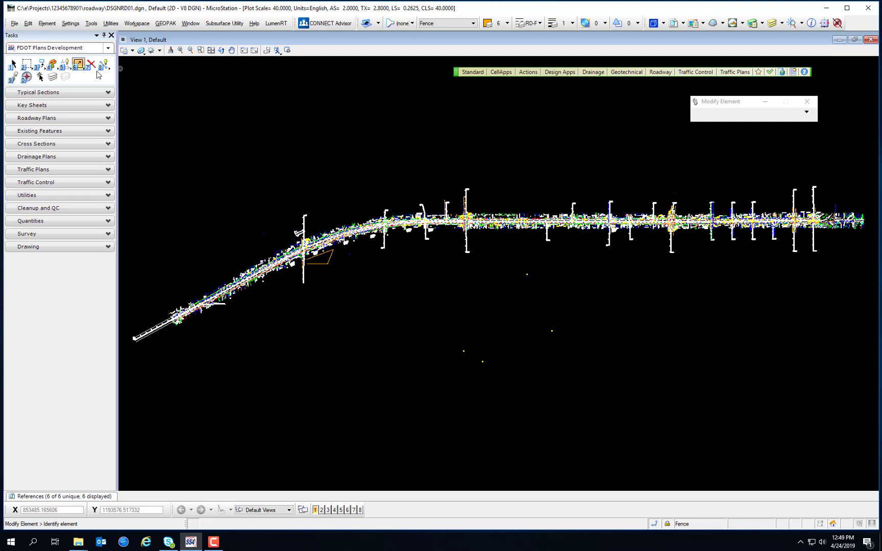
Step: Float the Fence tools as a separate toolbox and close it again
click(27, 65)
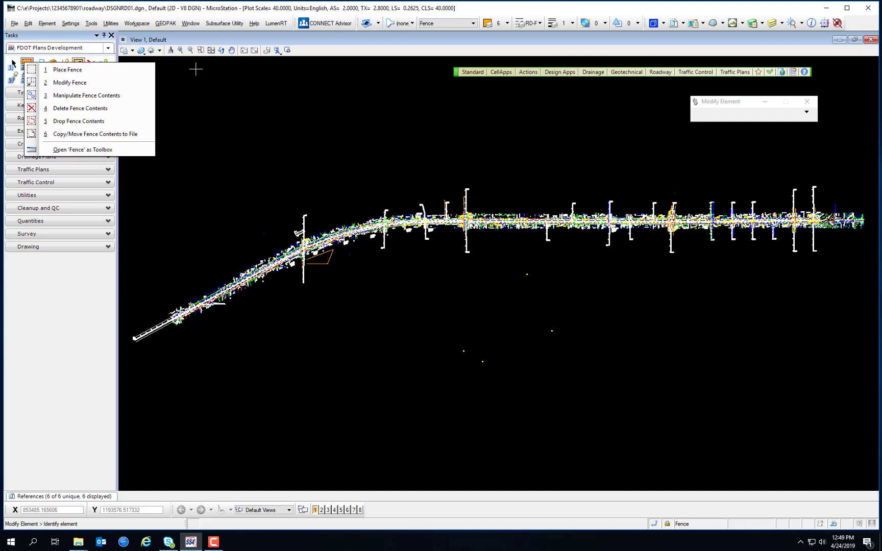
click(83, 150)
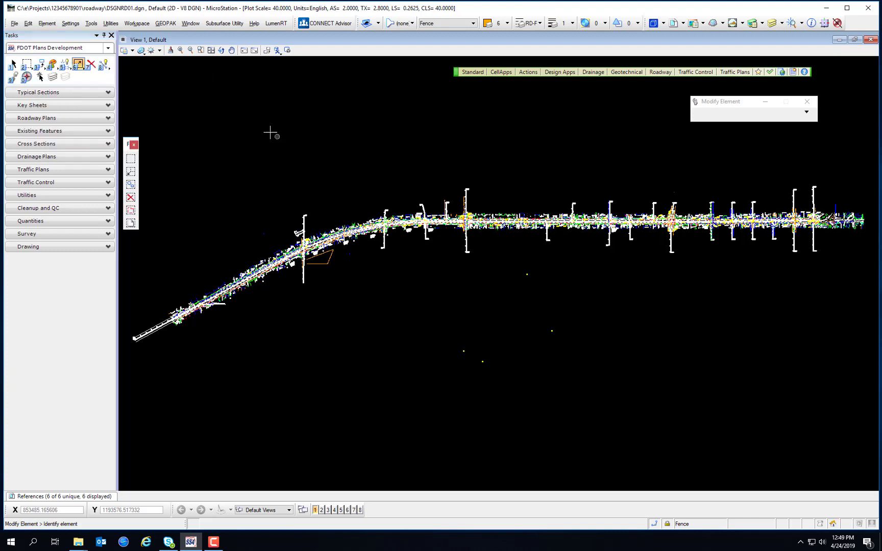
click(134, 145)
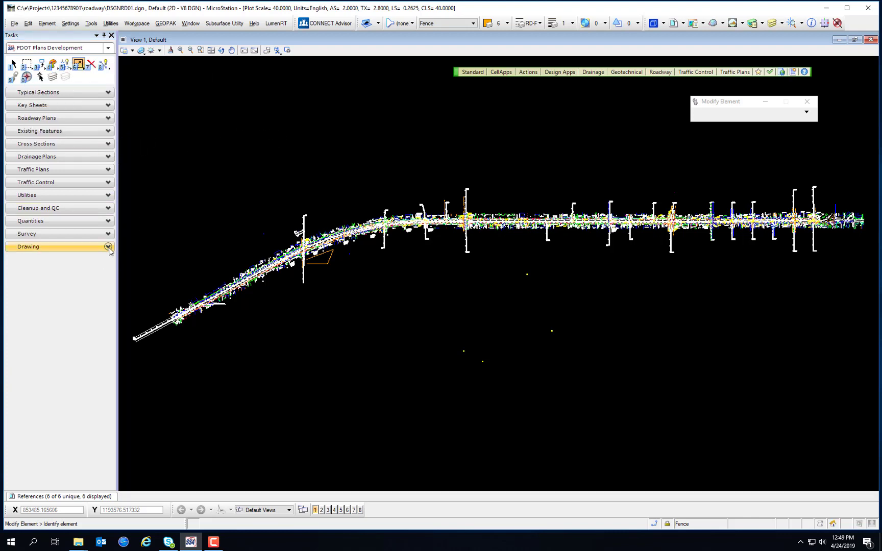
Step: Expand the Drawing task group and inspect the view's reset pop-up menu without choosing a command
click(108, 247)
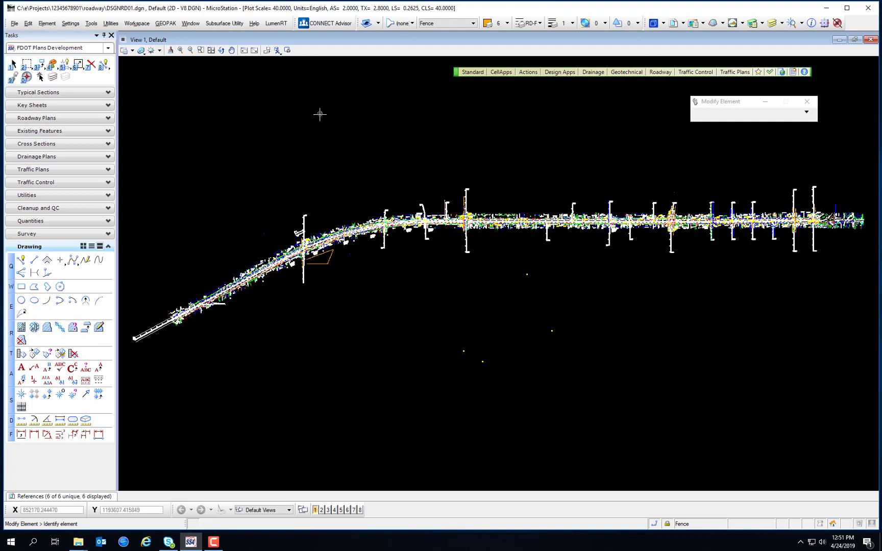
right_click(319, 116)
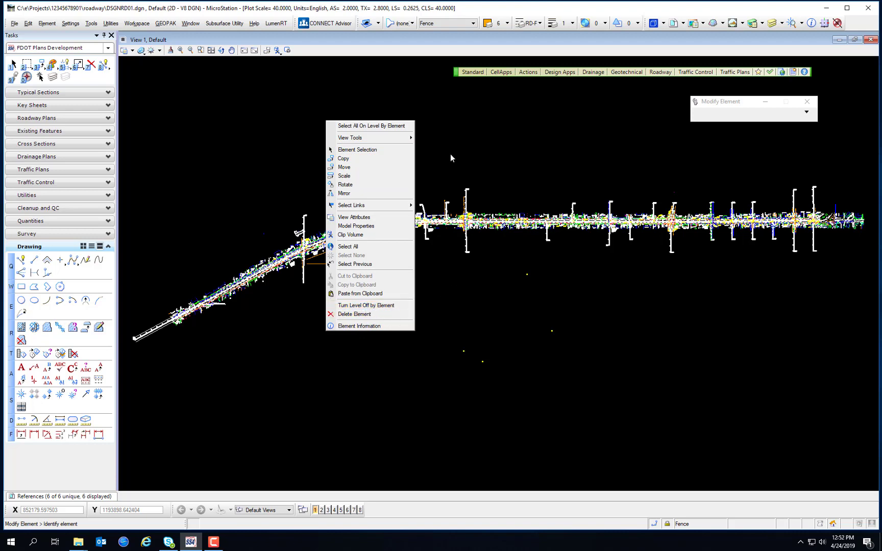
click(304, 109)
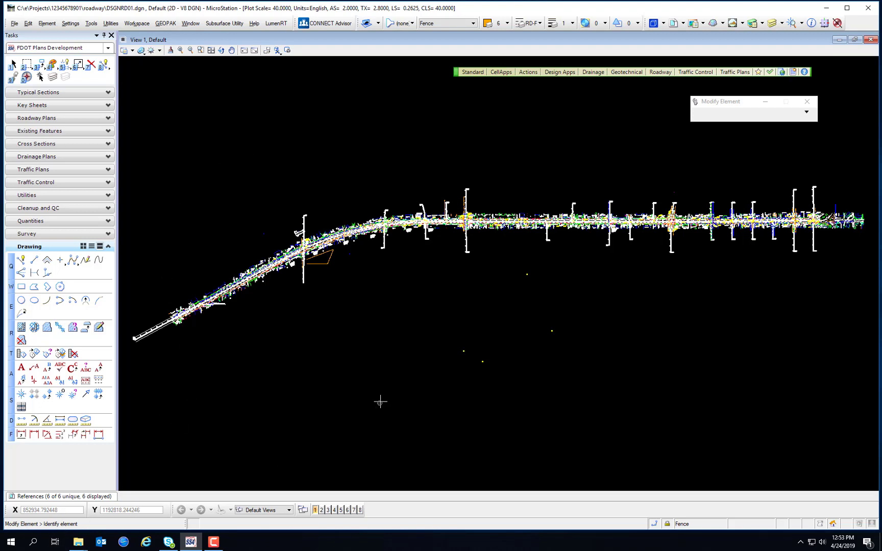
Step: Activate Element Selection and choose Fence as the active level
click(14, 63)
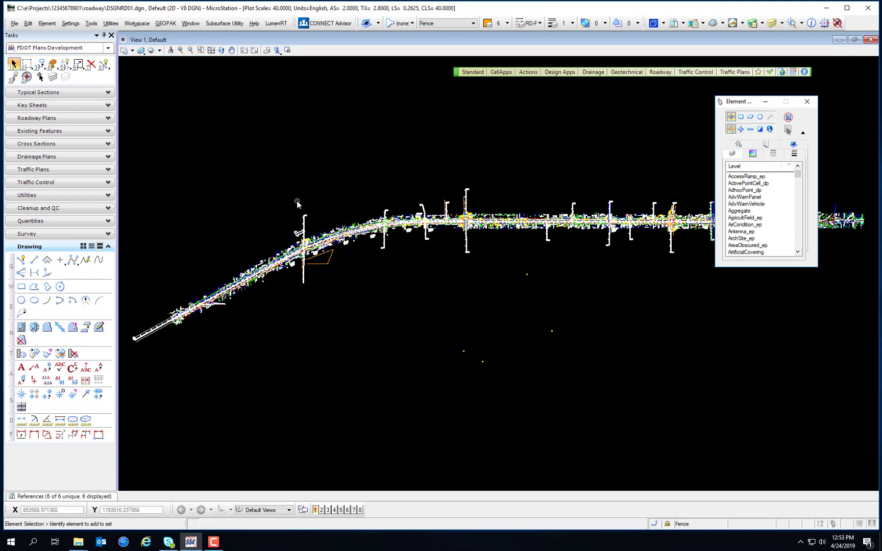
click(442, 24)
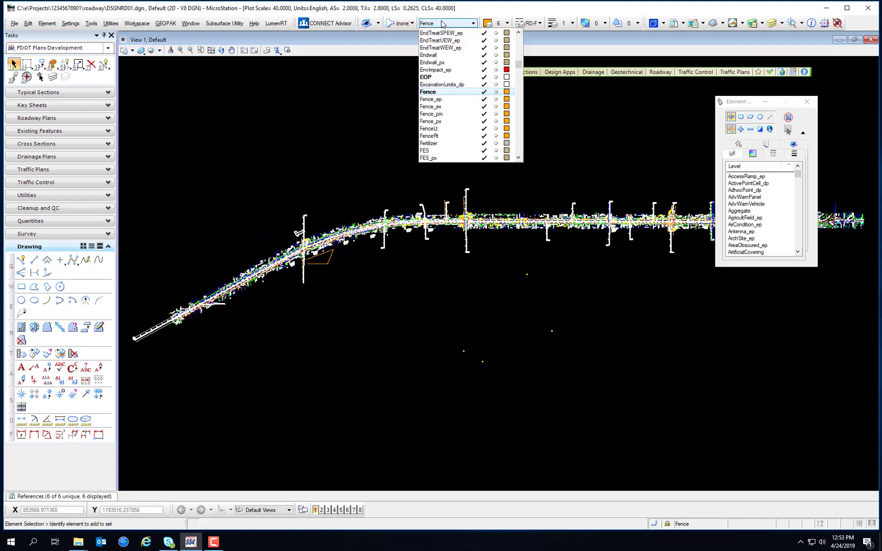
click(438, 92)
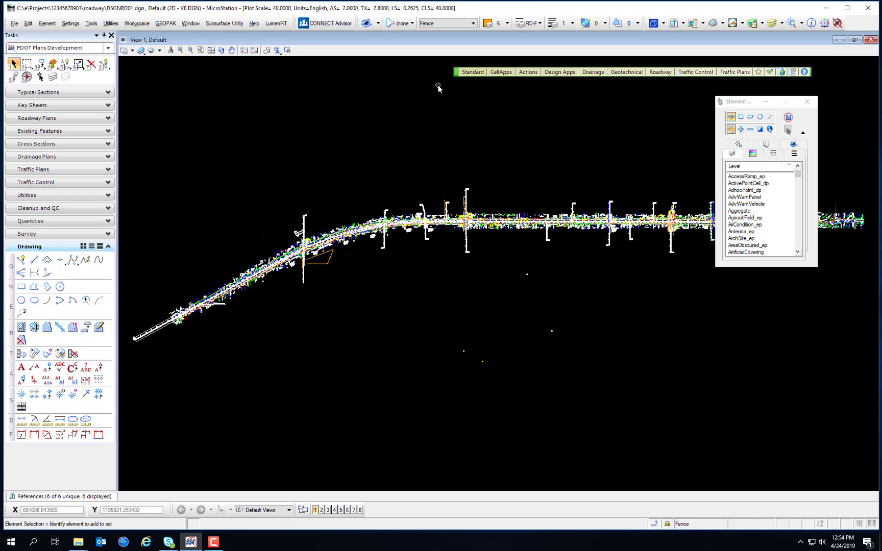
Step: Place two connected lines on the Fence level below the roadway alignment, and undo the second line
click(34, 260)
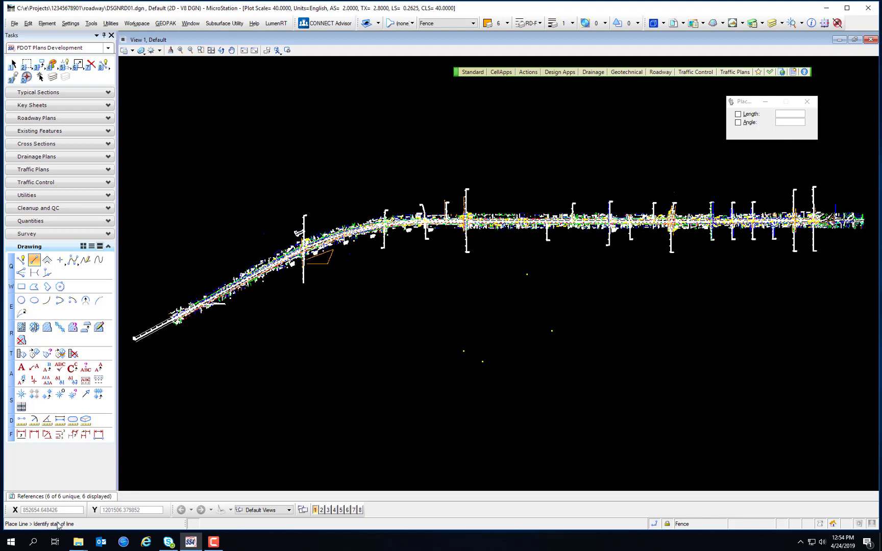
click(209, 323)
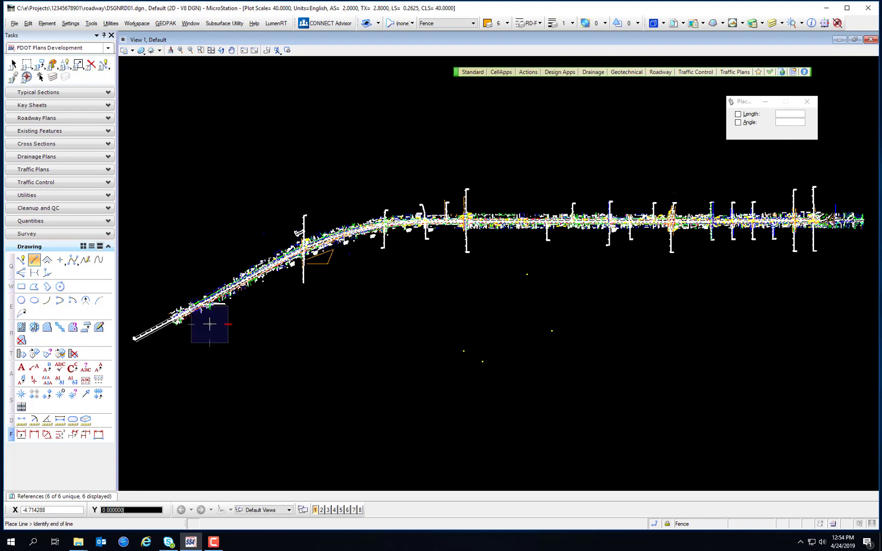
click(340, 297)
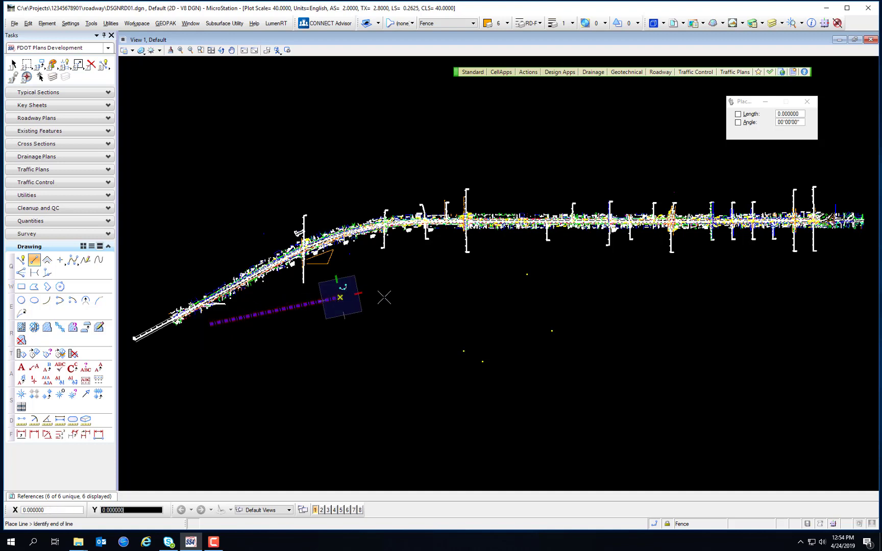
click(510, 305)
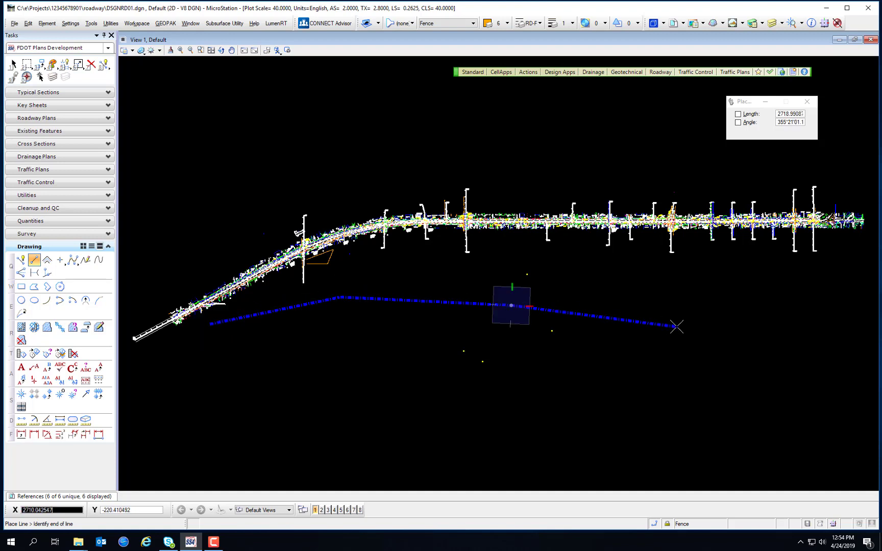
right_click(551, 318)
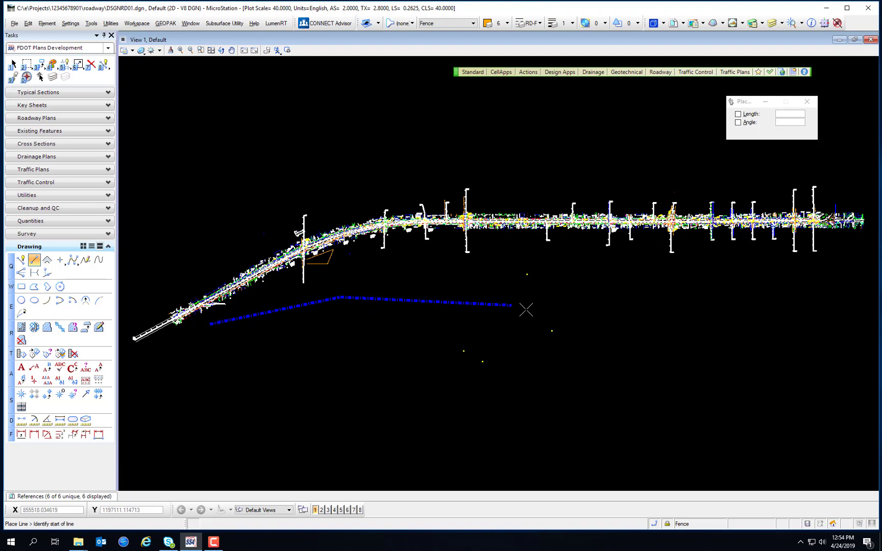
key(ctrl+z)
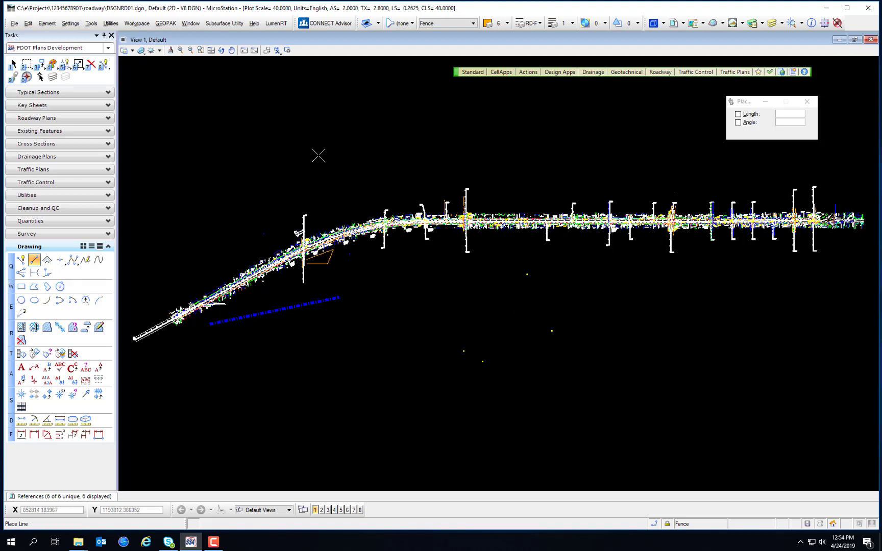
Step: Undo the remaining line placed below the roadway alignment and activate Element Selection
key(ctrl+z)
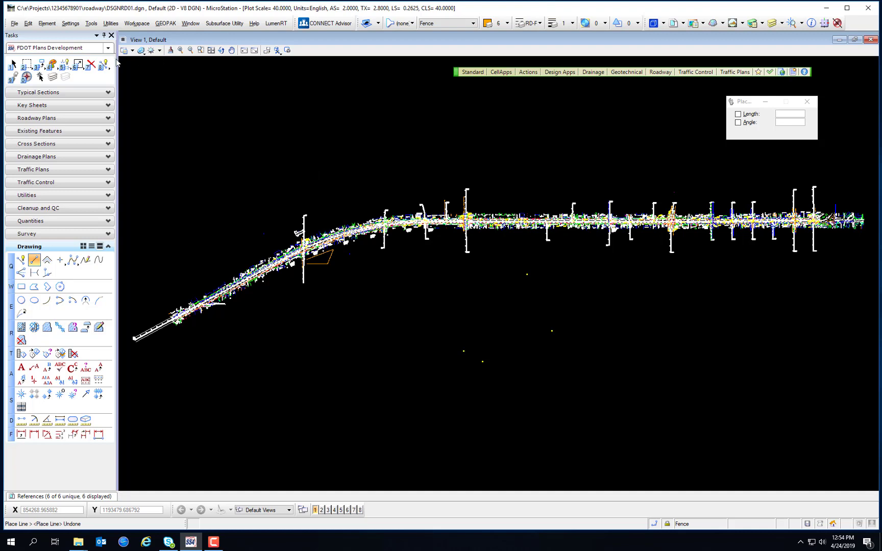
click(131, 51)
click(13, 64)
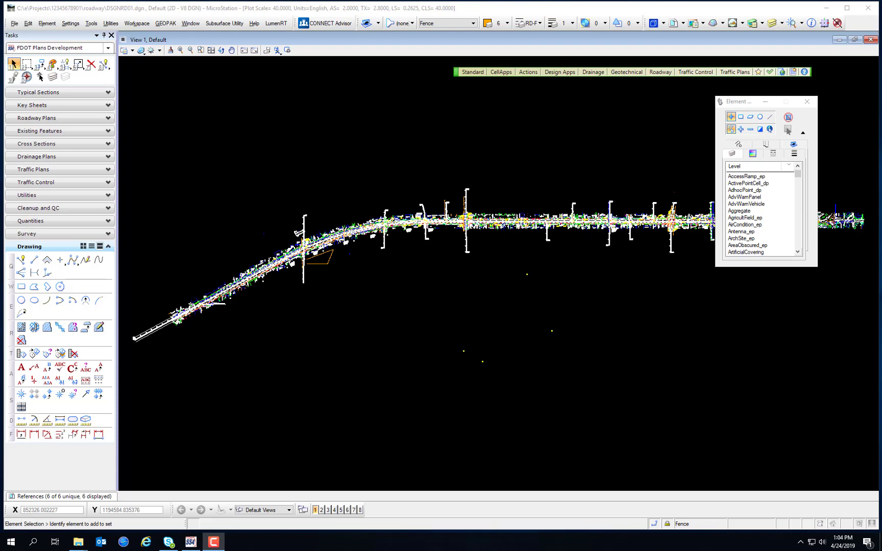
Step: Float the Drawing task's Linear tools as a separate toolbox and place it above the curved part of the roadway alignment
right_click(83, 278)
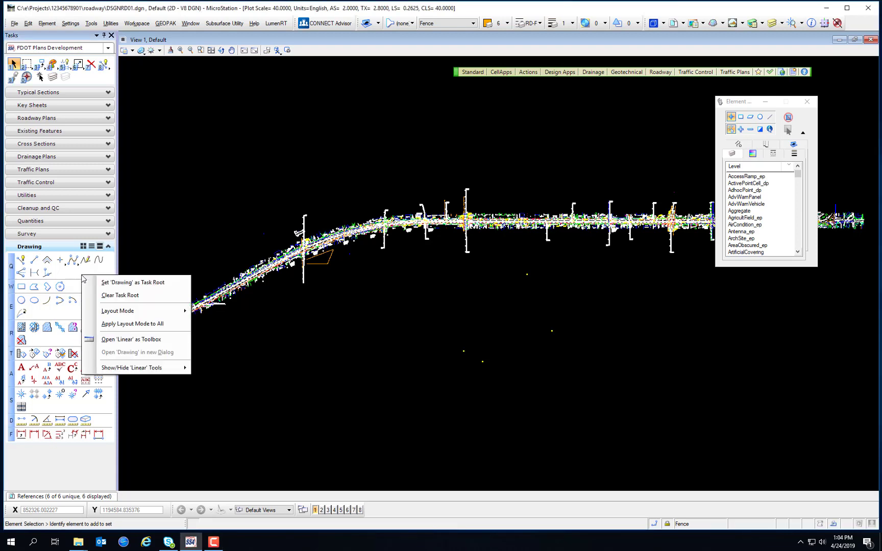
click(125, 340)
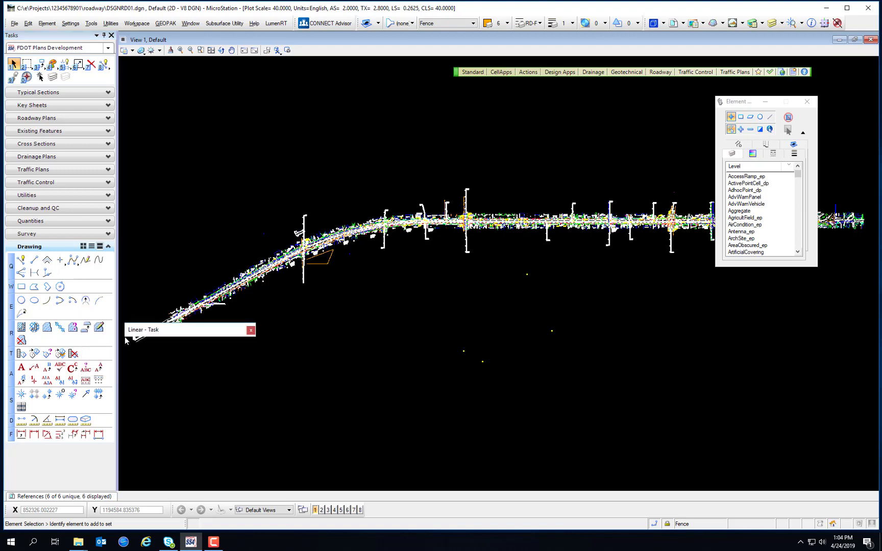
drag(191, 324, 239, 135)
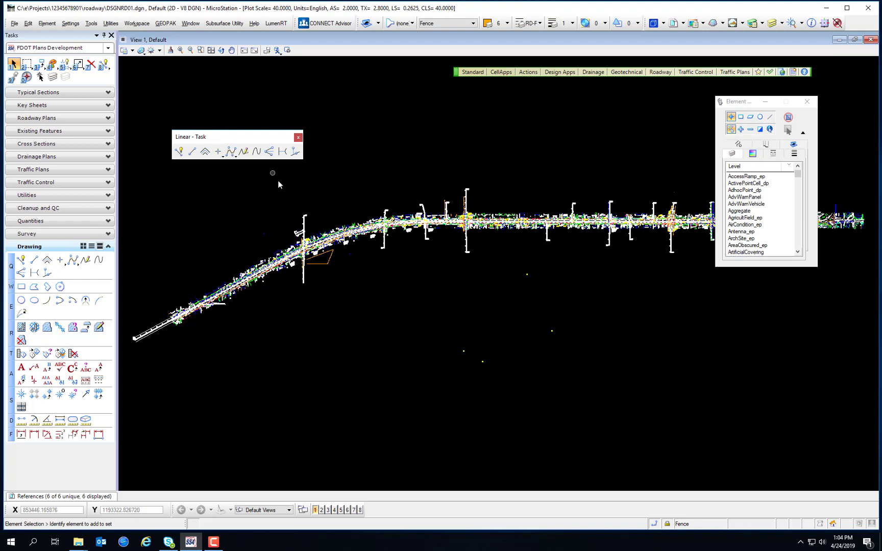
Step: Review the Linear toolbox's Show/Hide Tools list and cancel it without changing any tool
right_click(256, 151)
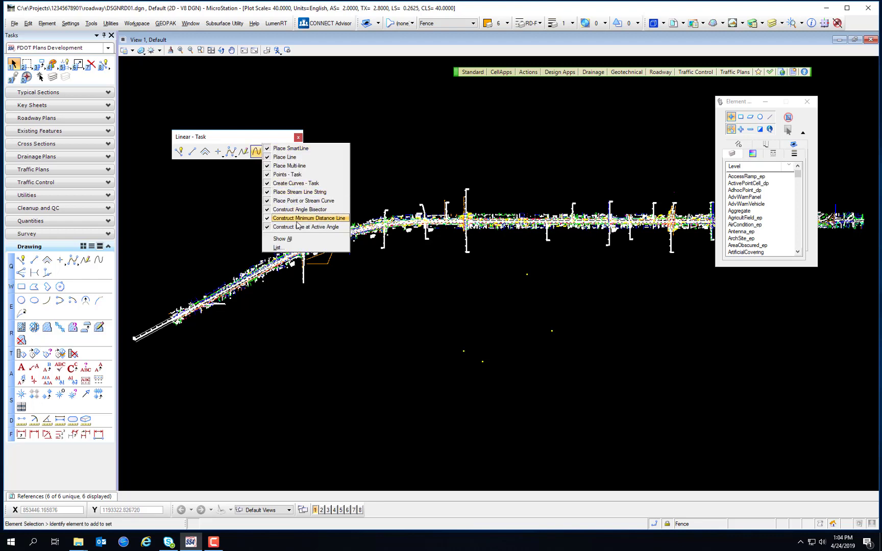
click(304, 248)
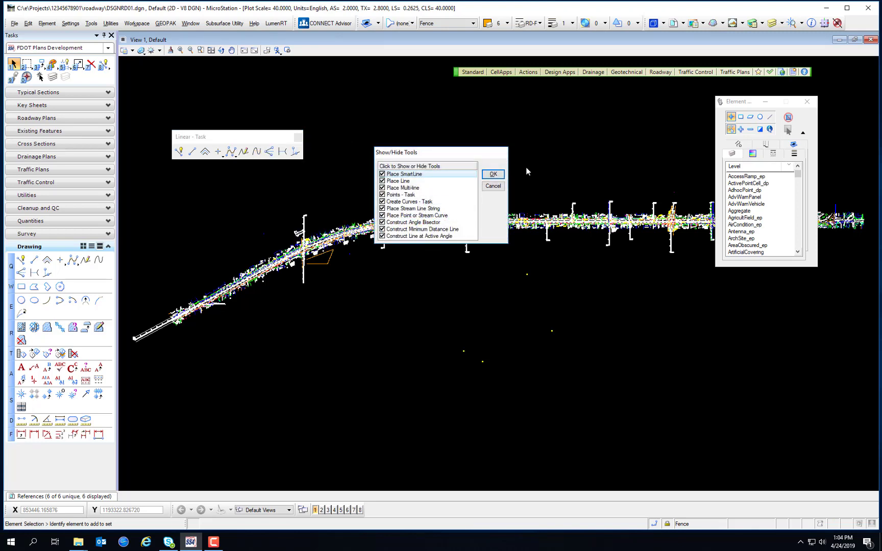
click(492, 187)
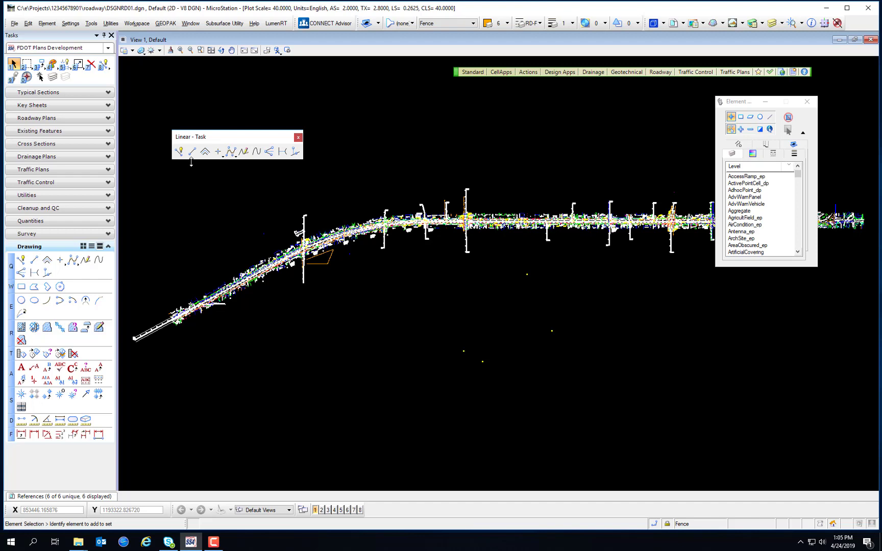
Step: Examine each tool in the Linear toolbox, including the choices nested under Points and Create Curves
click(192, 152)
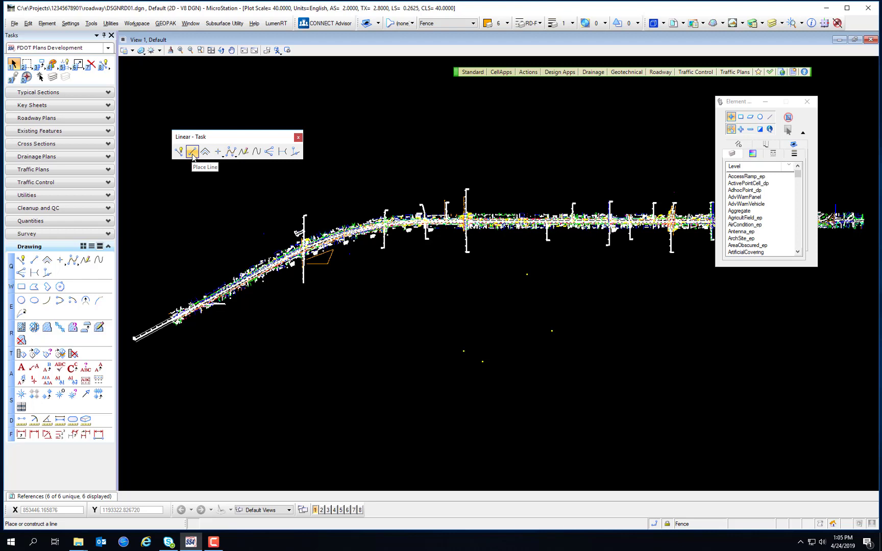
click(205, 152)
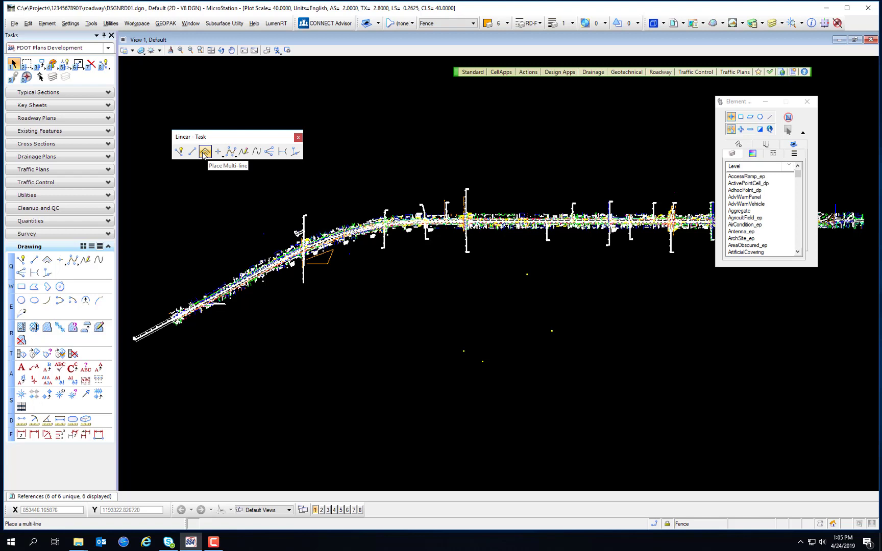
click(218, 153)
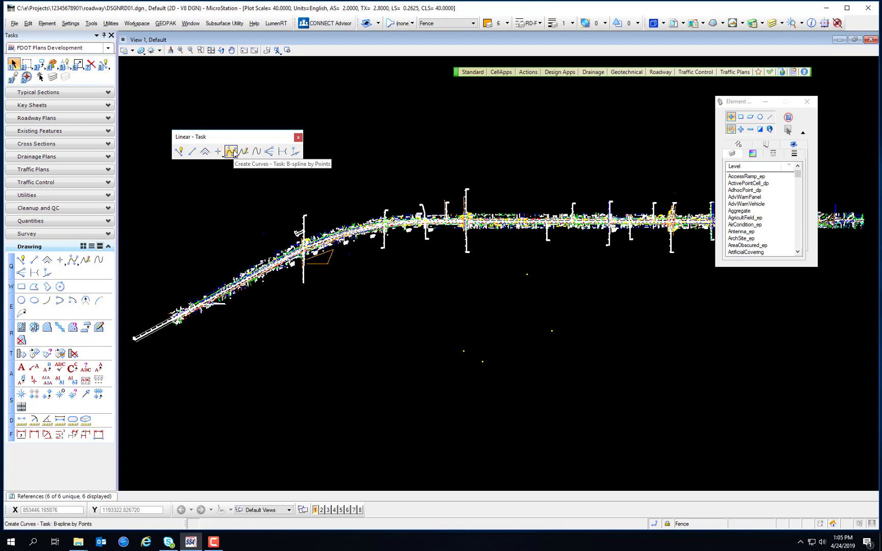
click(219, 152)
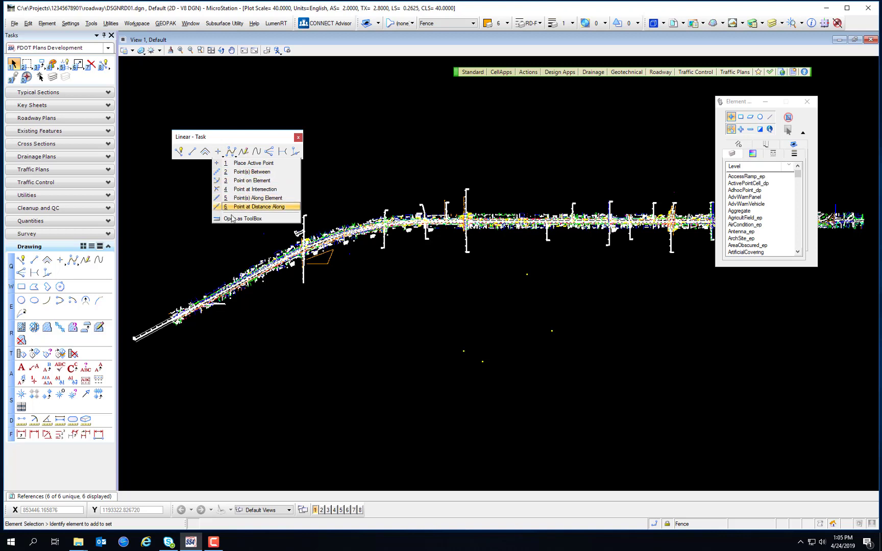
click(234, 139)
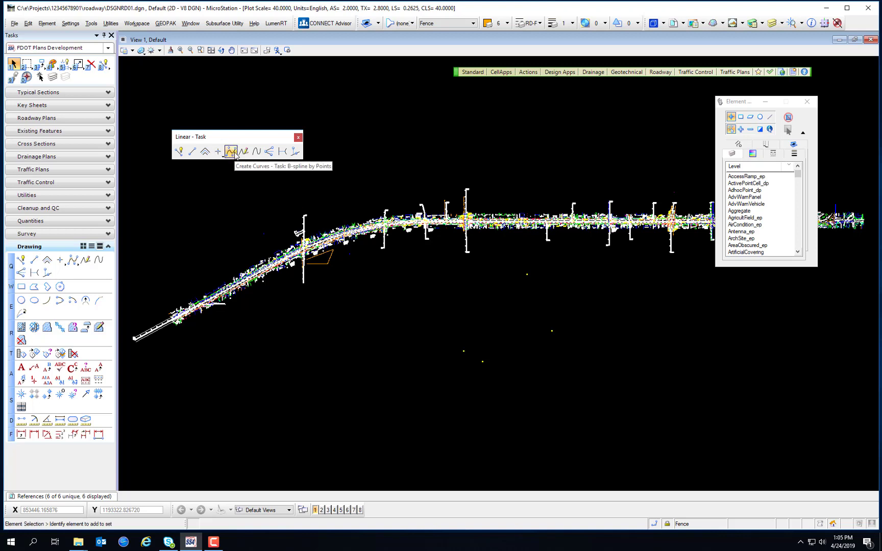
click(234, 154)
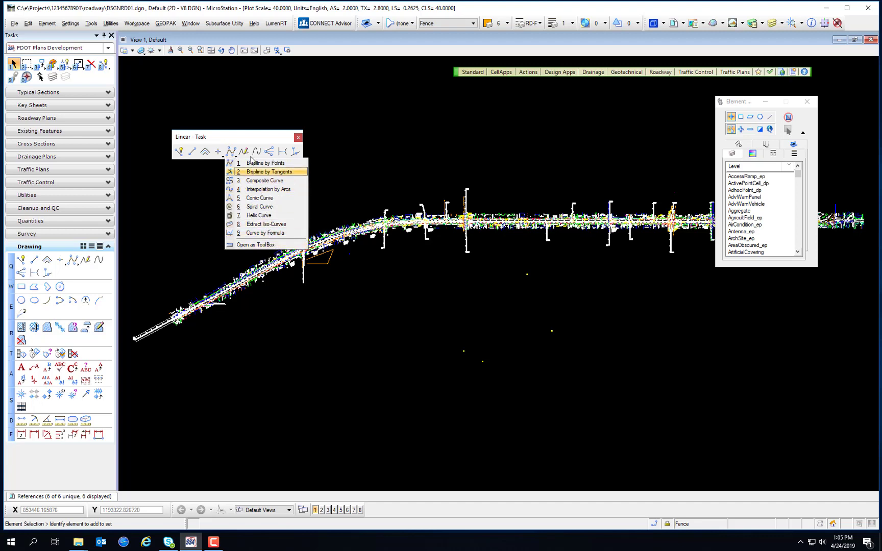
click(248, 142)
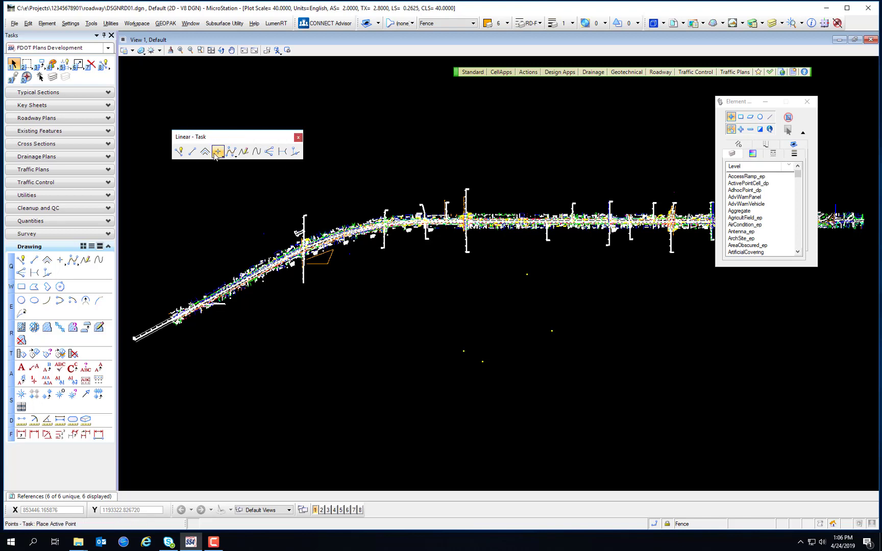
click(241, 153)
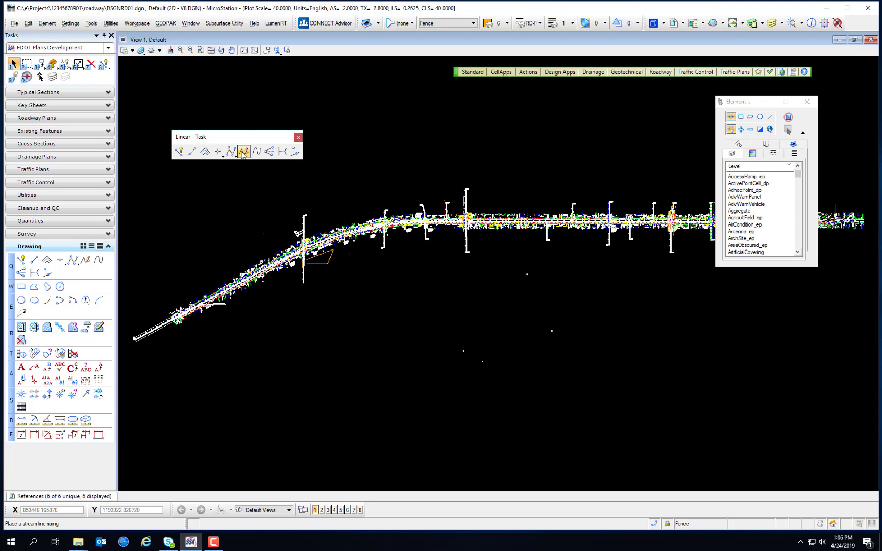
click(255, 153)
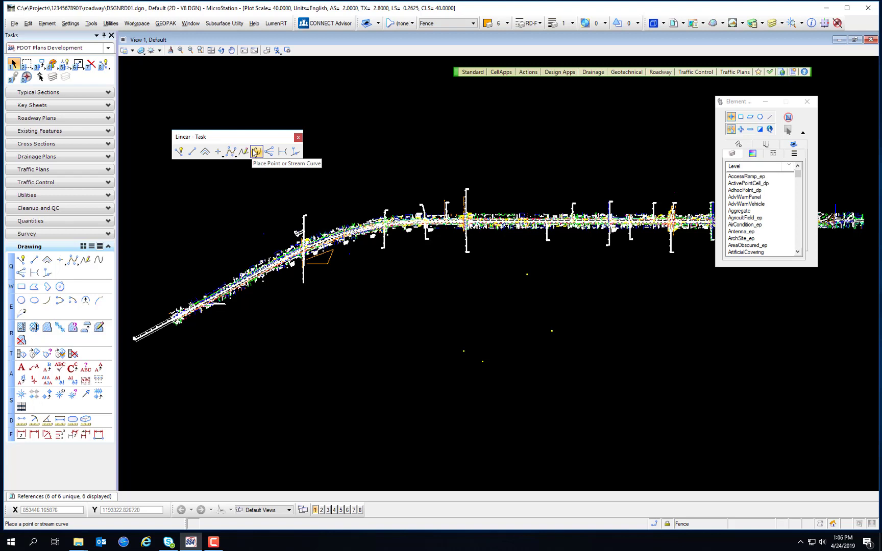
click(268, 151)
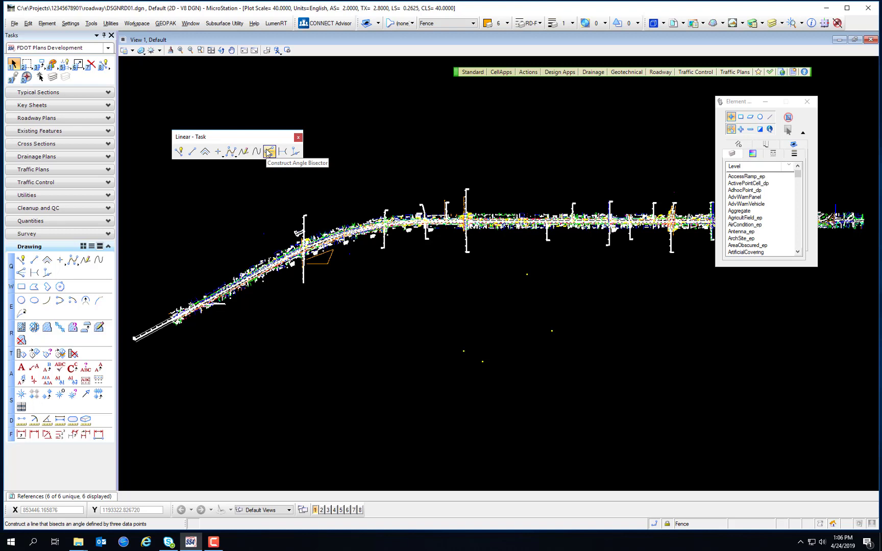
click(280, 152)
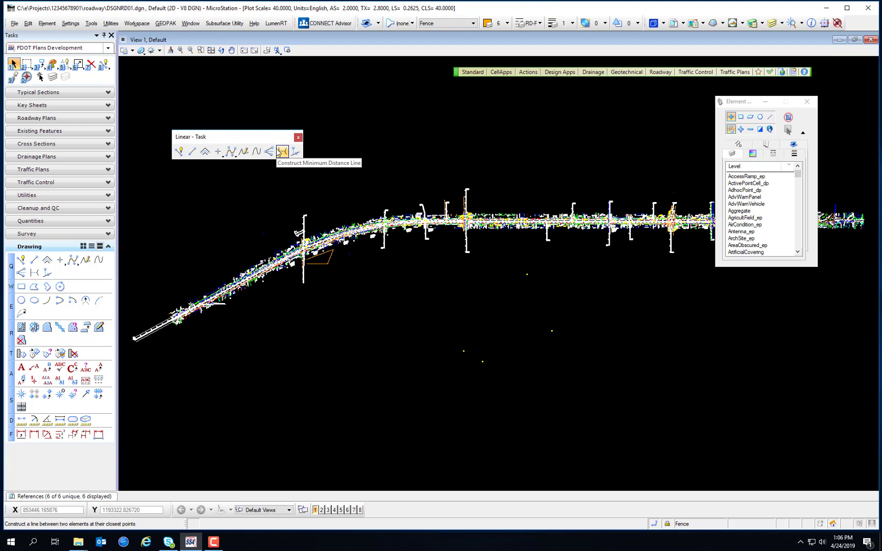
click(294, 151)
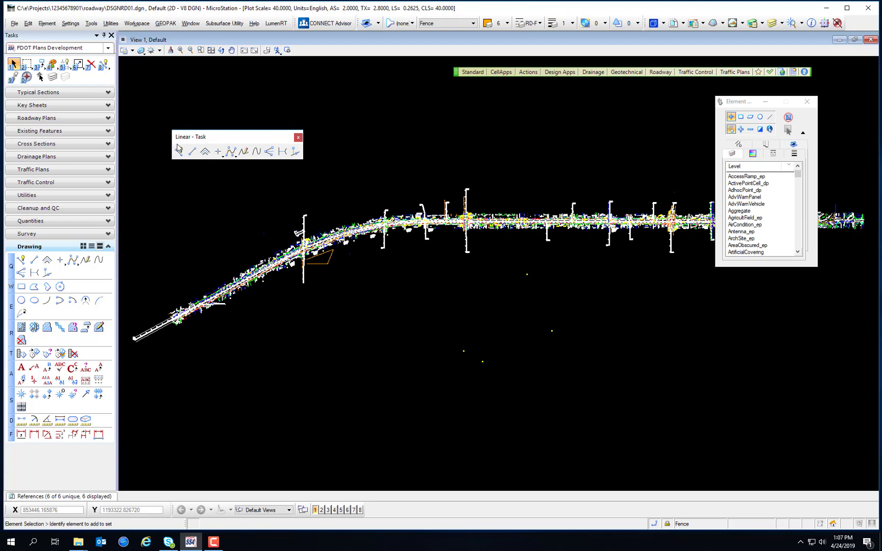
Step: Place a single line below the roadway alignment, start and cancel another, and undo the placed line
click(192, 151)
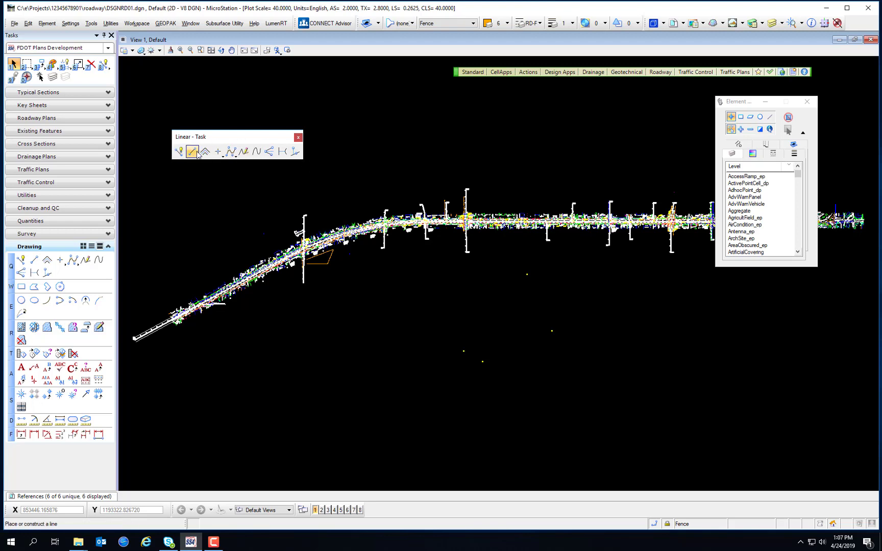
click(241, 334)
click(399, 285)
right_click(564, 263)
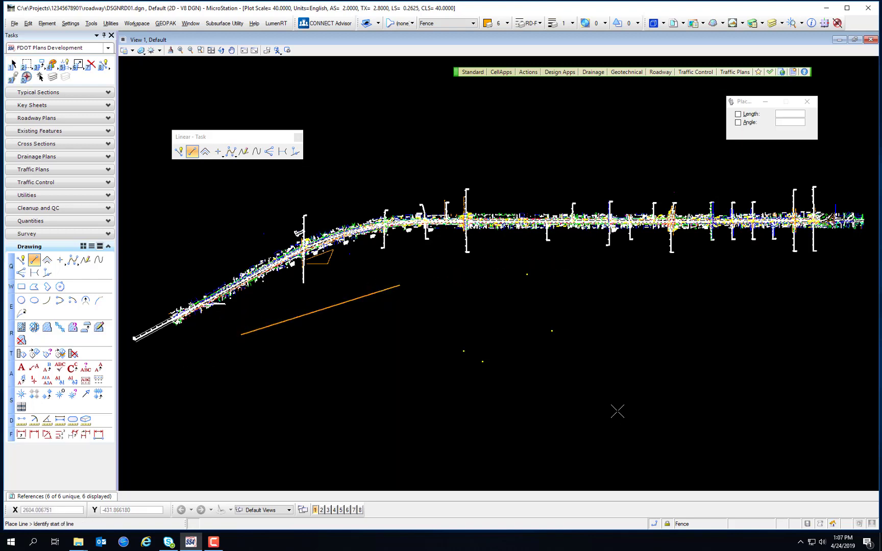
click(310, 364)
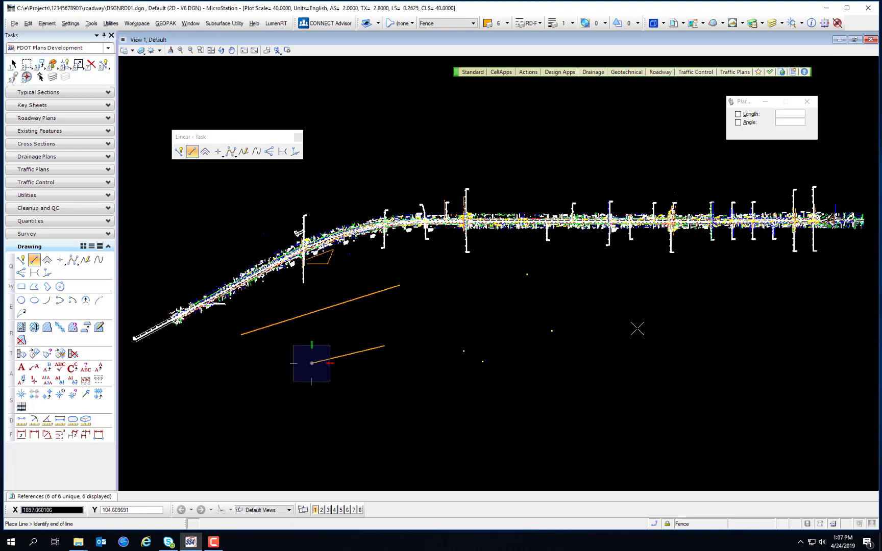
right_click(650, 321)
key(ctrl+z)
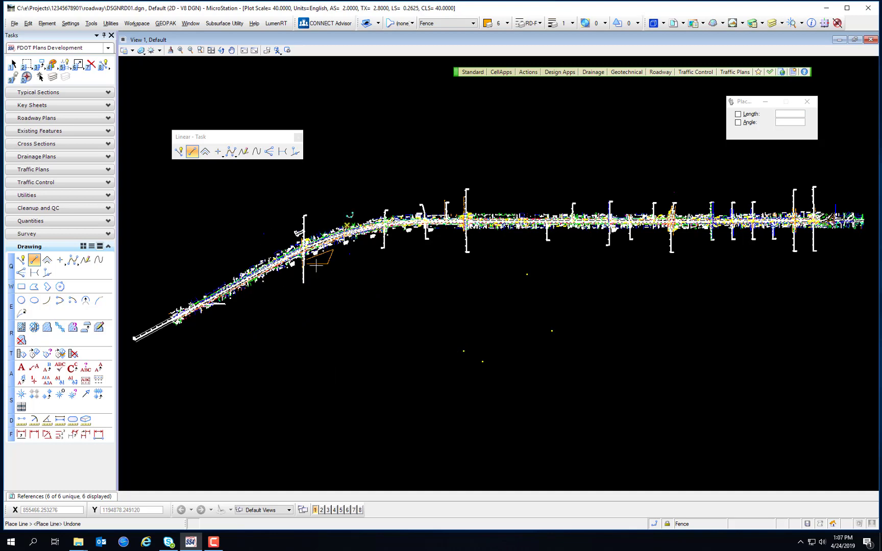
Step: Place a line between two station tick marks just past station 233 on the baseline, and undo it
scroll(337, 267, up, 5)
scroll(364, 250, up, 10)
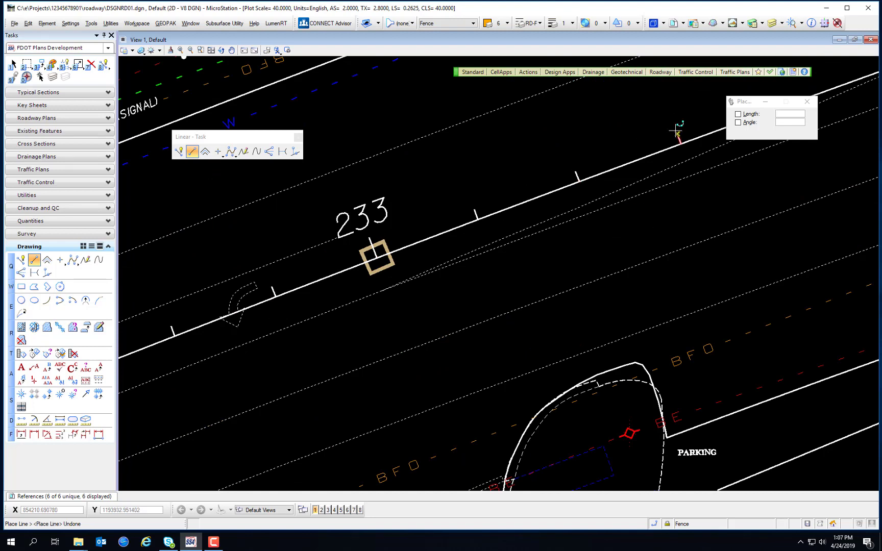
click(474, 209)
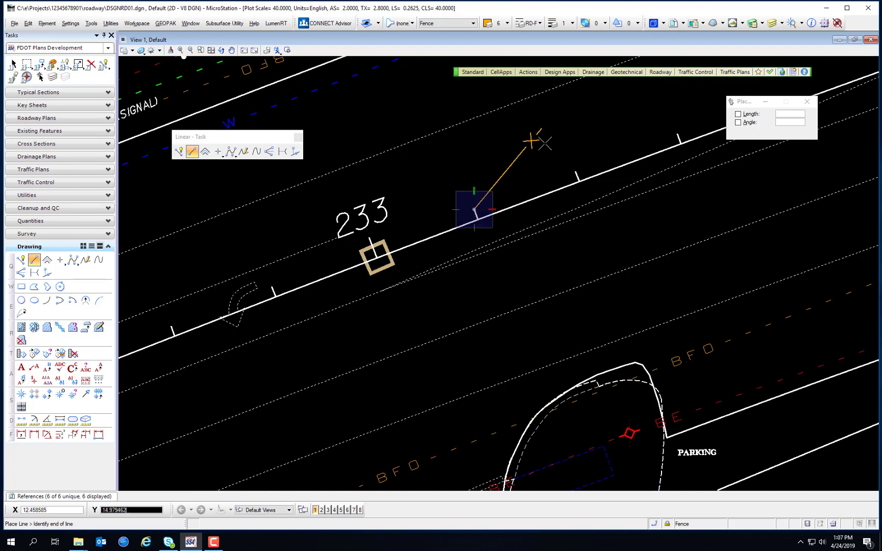
click(678, 134)
right_click(677, 134)
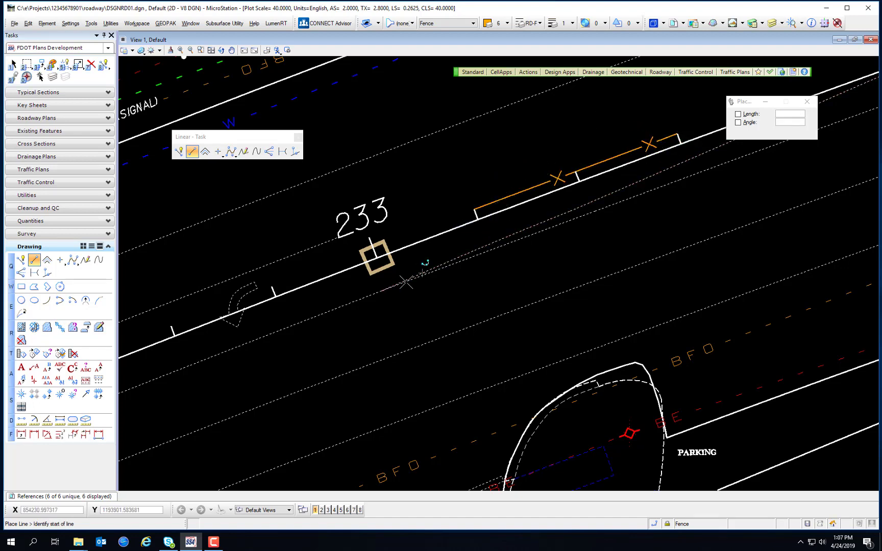
key(ctrl+z)
scroll(318, 288, down, 6)
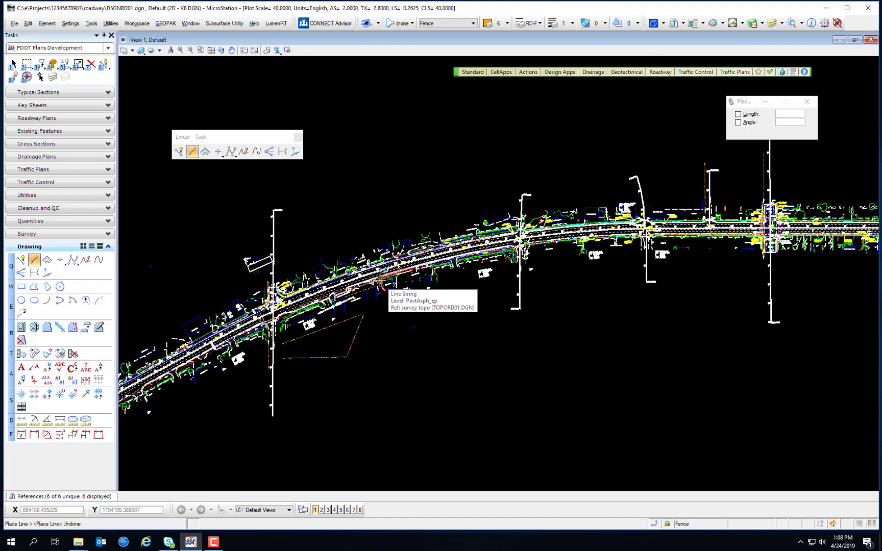
Step: Open the Find/Replace Text dialog and close it without searching
click(28, 24)
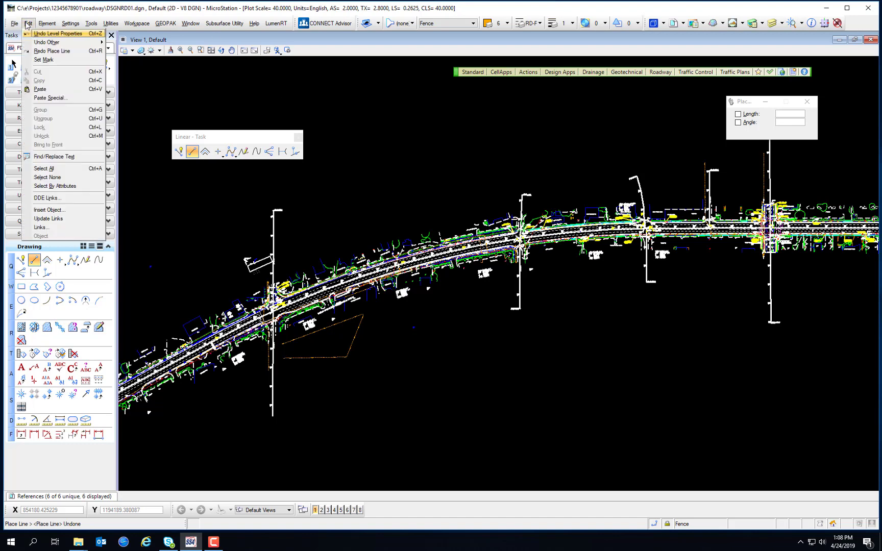
click(70, 157)
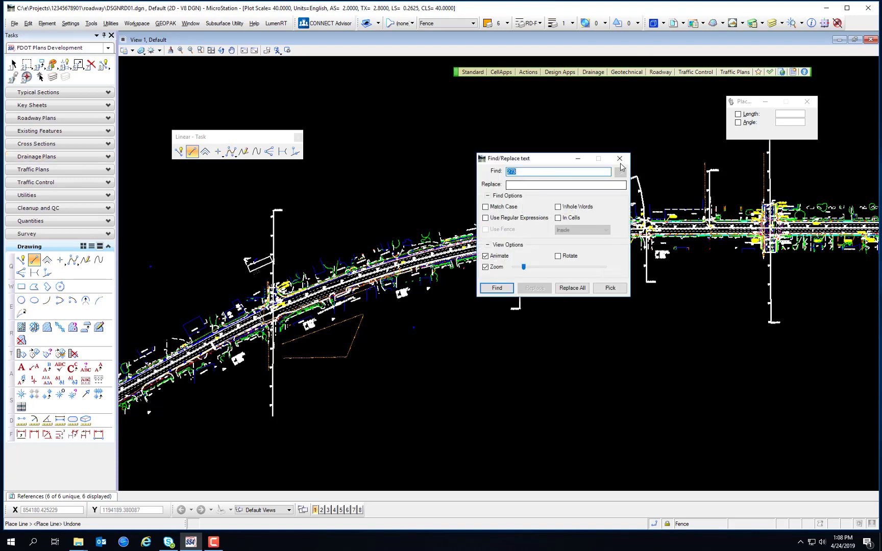
click(201, 51)
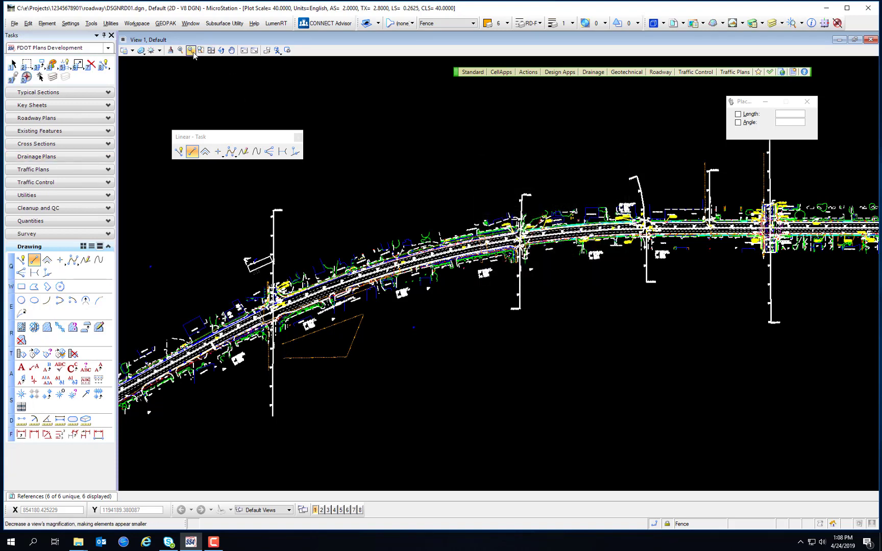
Step: Zoom to the side-street intersection near station 230 with Window Area, and return to the Place Line command
click(202, 51)
click(248, 274)
click(341, 336)
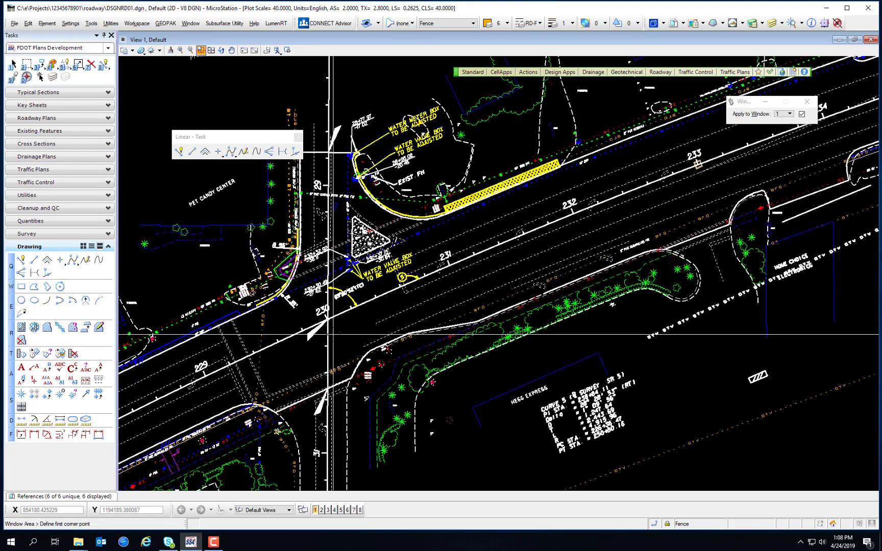
right_click(342, 282)
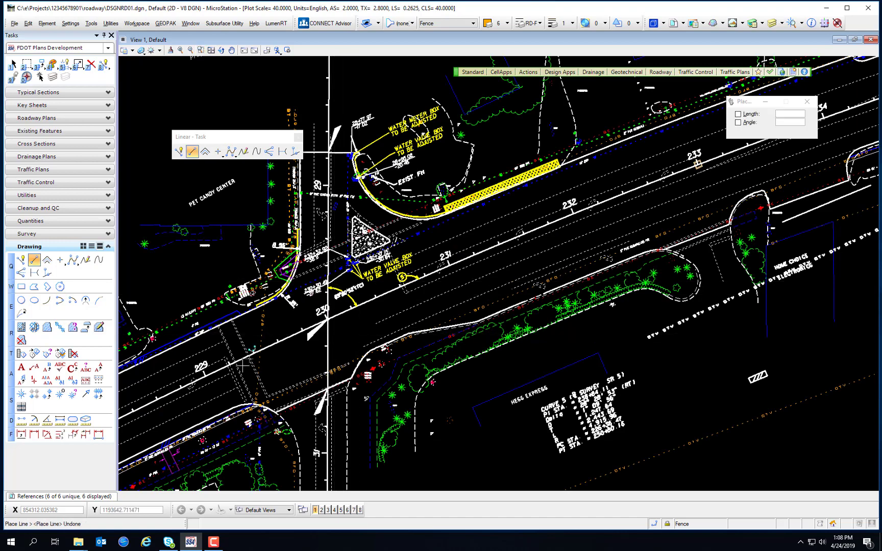
Step: Pan the view back along the roadway to the stretch around stations 227 to 229
click(232, 50)
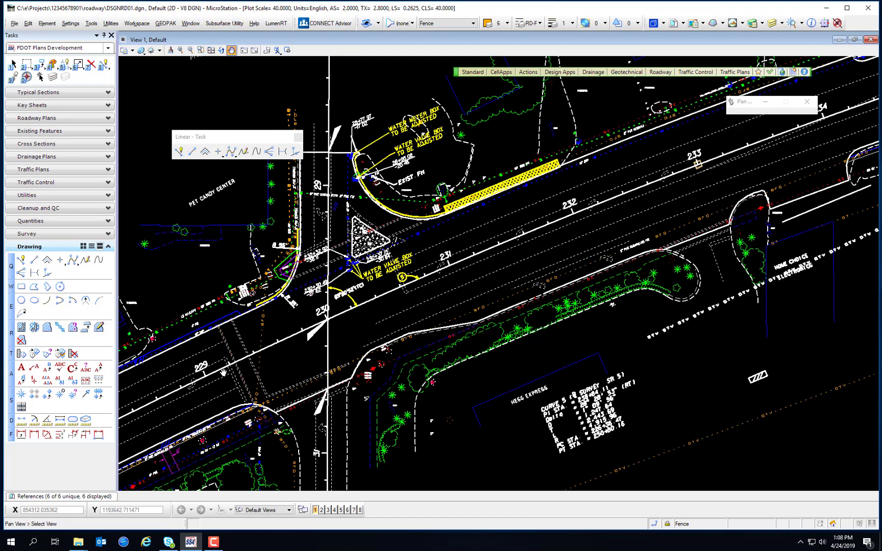
drag(223, 372, 487, 233)
drag(162, 289, 313, 214)
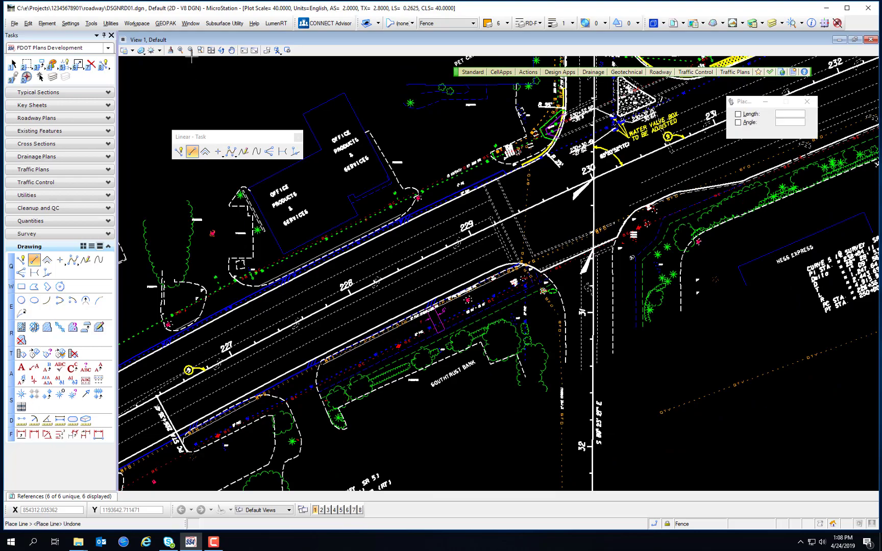
Step: Search the drawing for the text 206 to locate that station on the baseline, and dismiss the search
drag(196, 372, 508, 230)
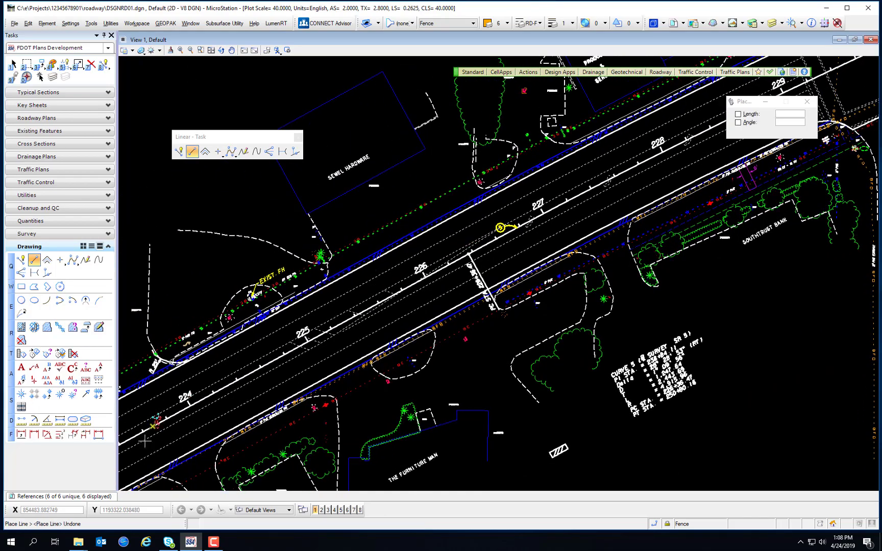
middle_drag(160, 427, 491, 245)
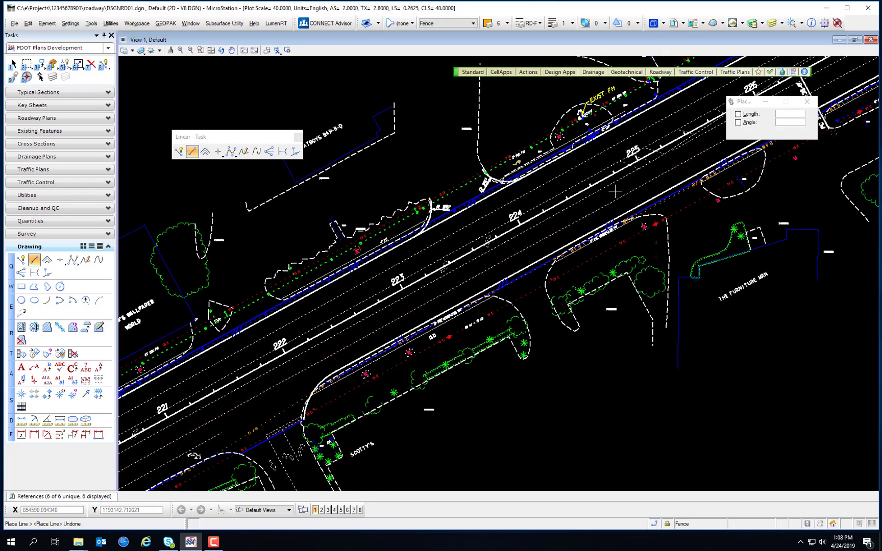
middle_drag(590, 206, 498, 254)
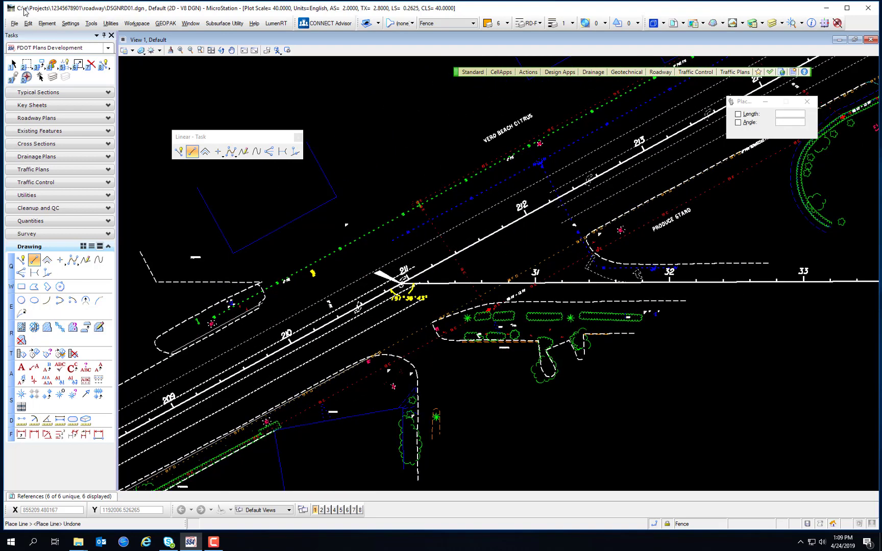
scroll(513, 226, down, 5)
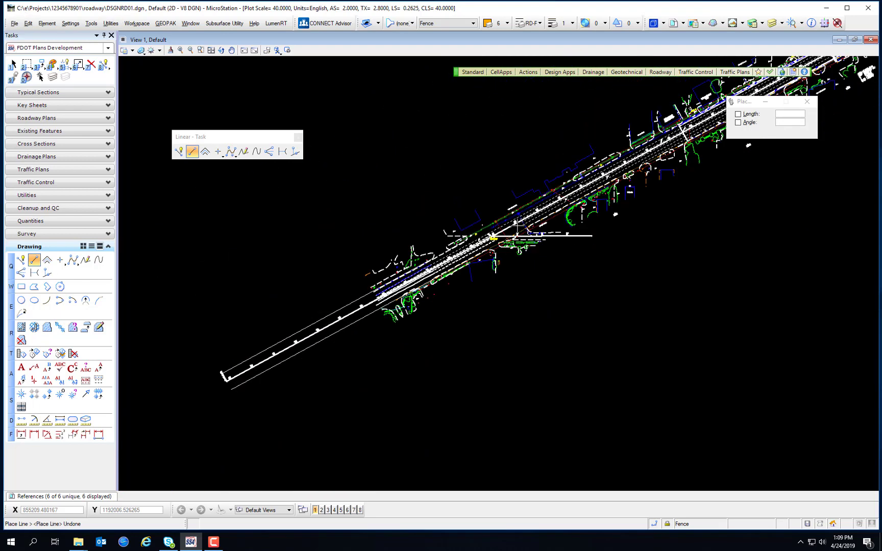
click(28, 23)
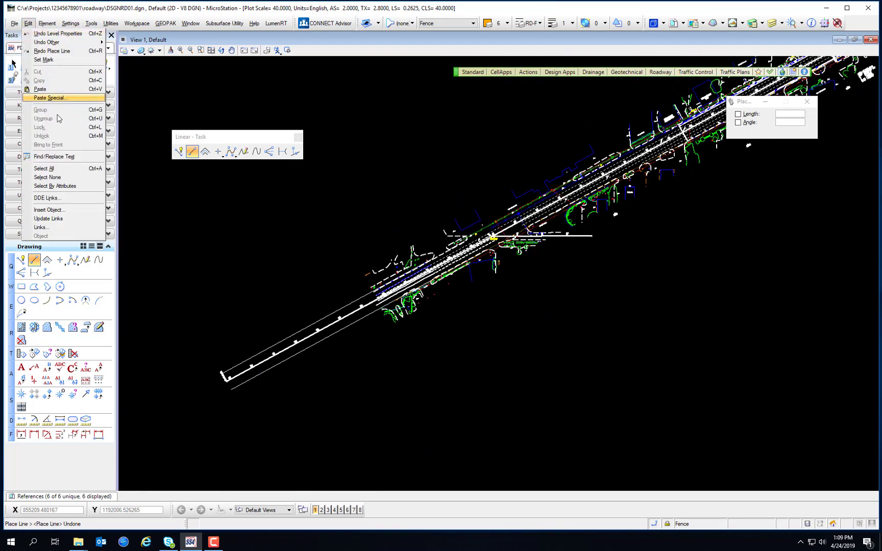
click(73, 161)
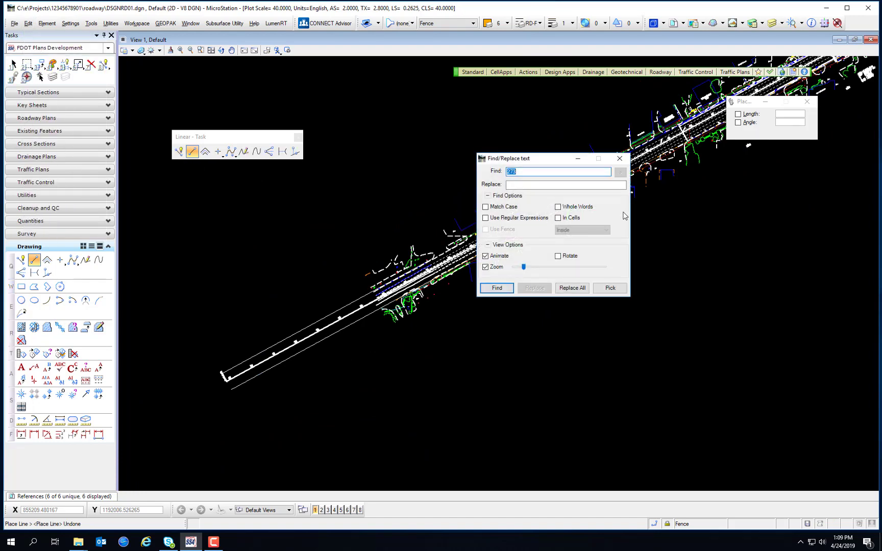
text(206)
click(493, 290)
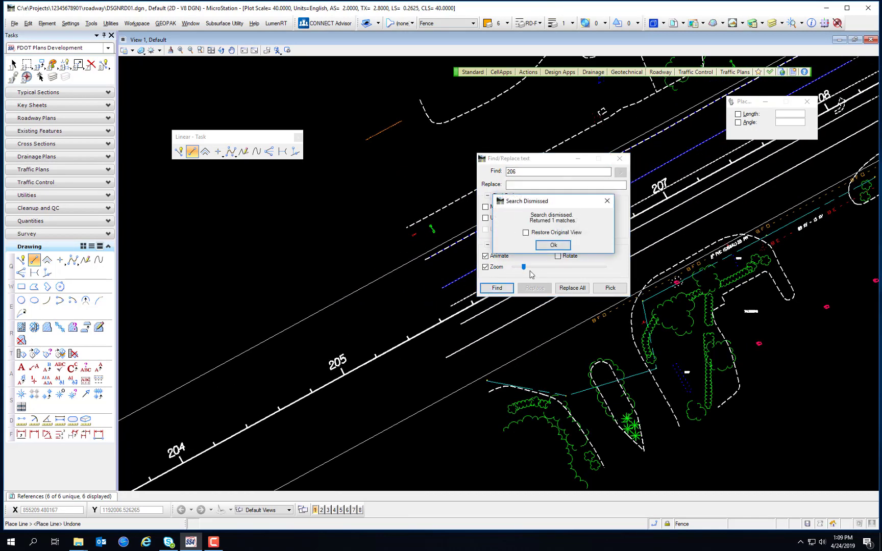
click(556, 247)
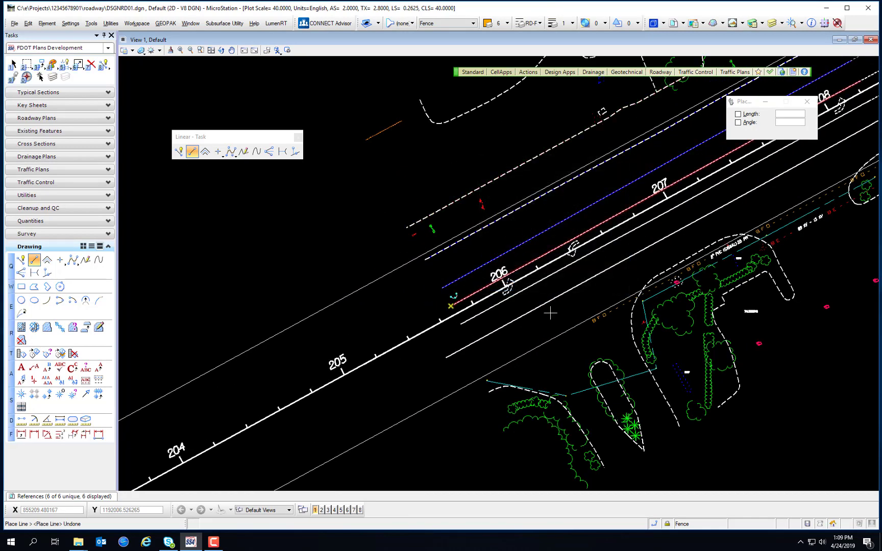
Step: Set the active level to SidewalkFront
middle_drag(523, 175, 422, 224)
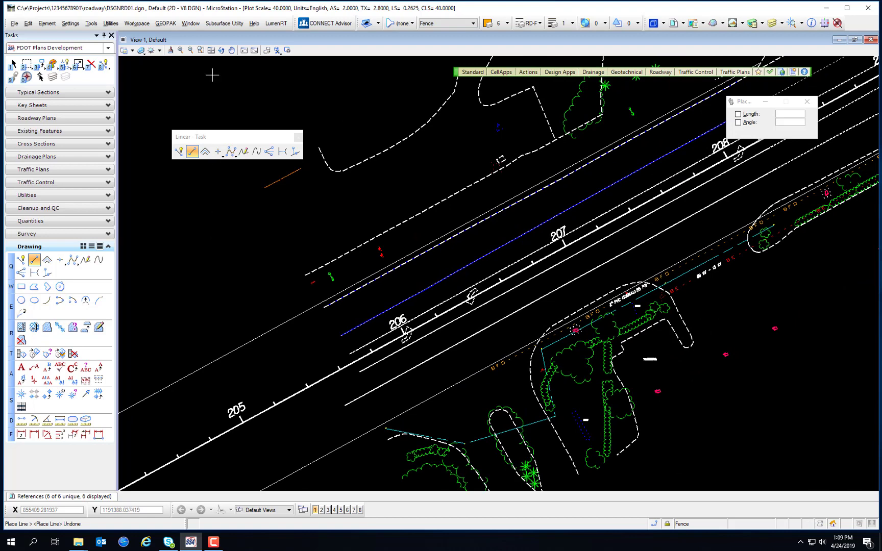
click(473, 23)
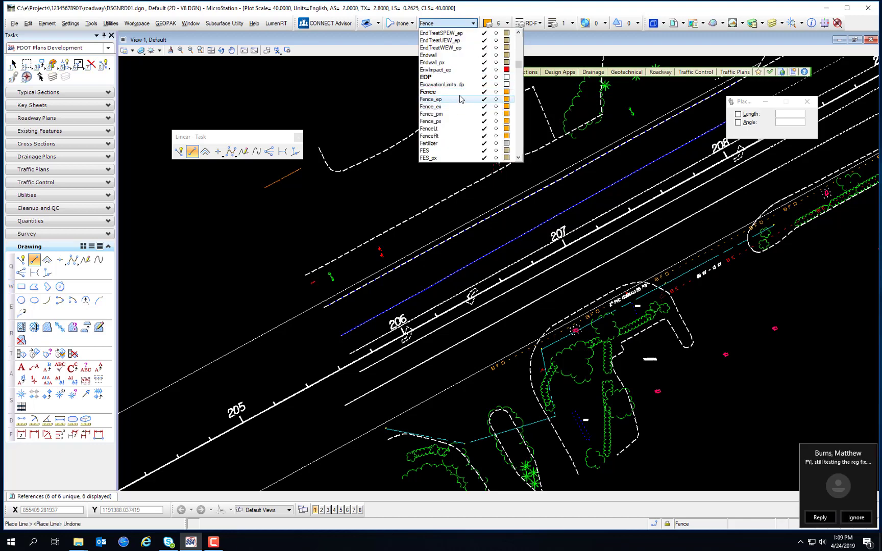
scroll(459, 99, down, 15)
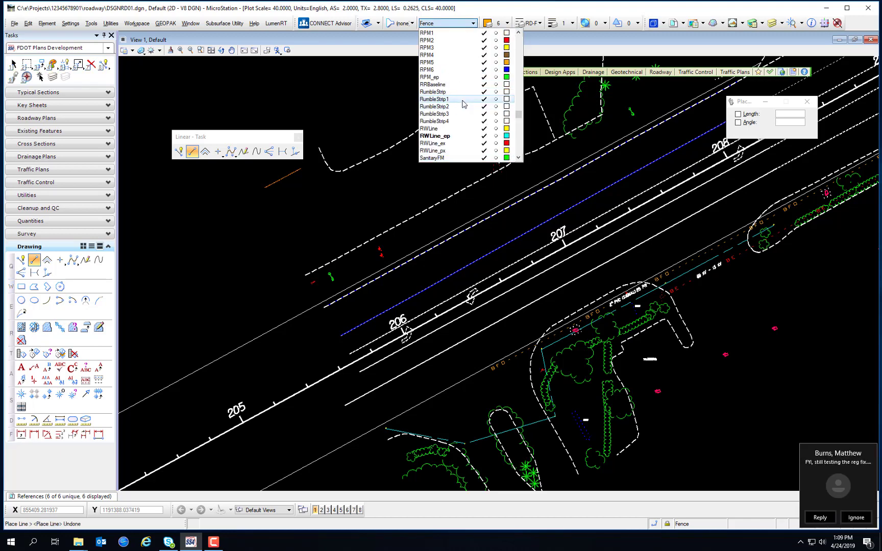
scroll(463, 103, down, 10)
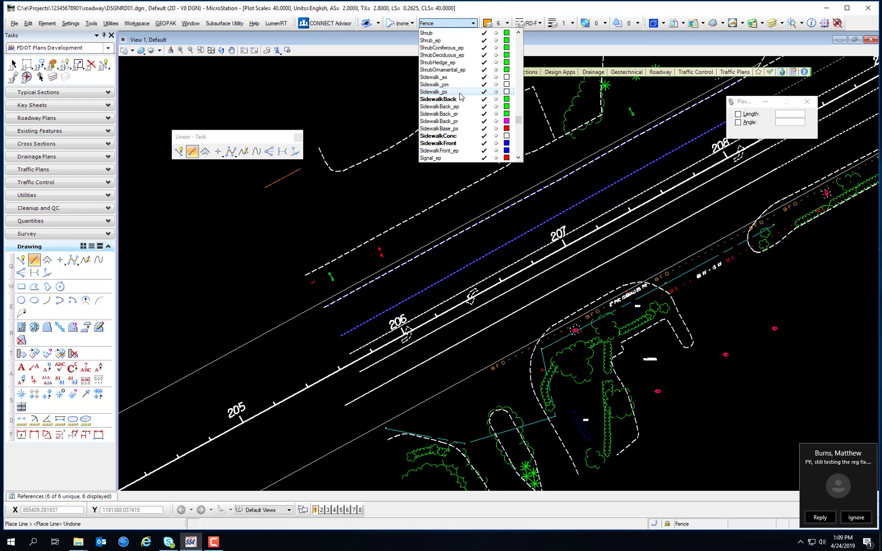
click(452, 144)
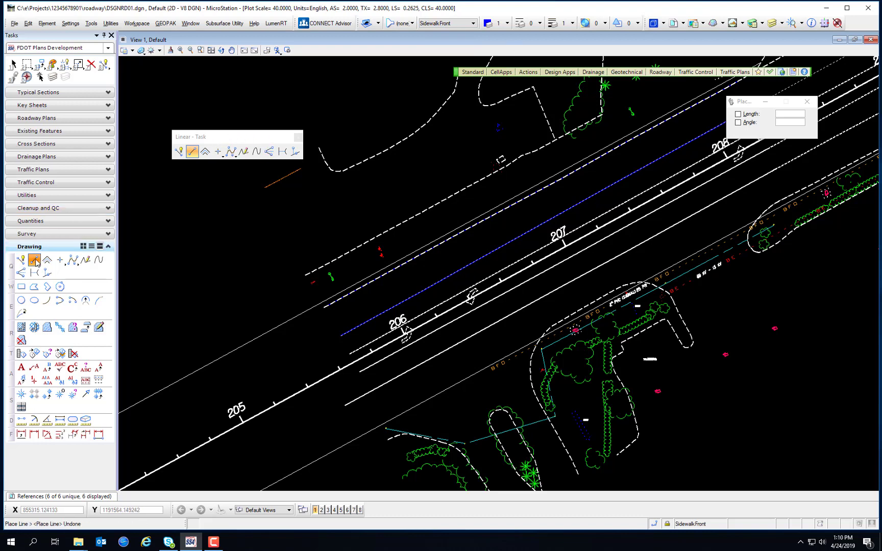
Step: Start the Place Line command and lock the line length at 200
click(192, 152)
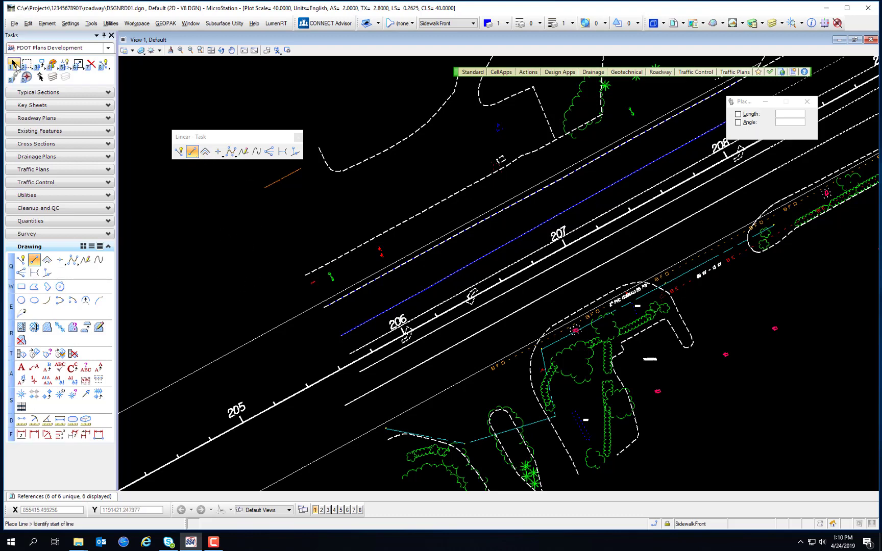
click(14, 63)
click(193, 152)
drag(742, 102, 498, 322)
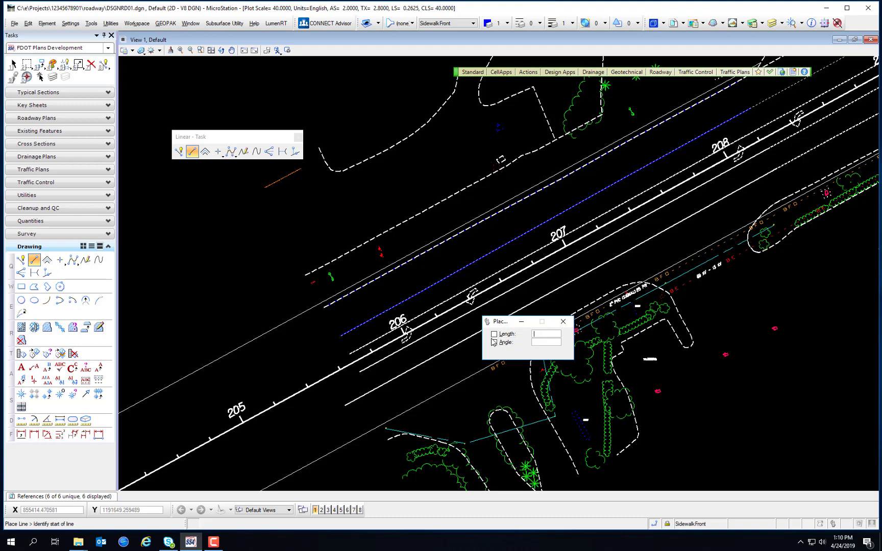
click(547, 335)
drag(557, 334, 528, 336)
text(200)
key(Tab)
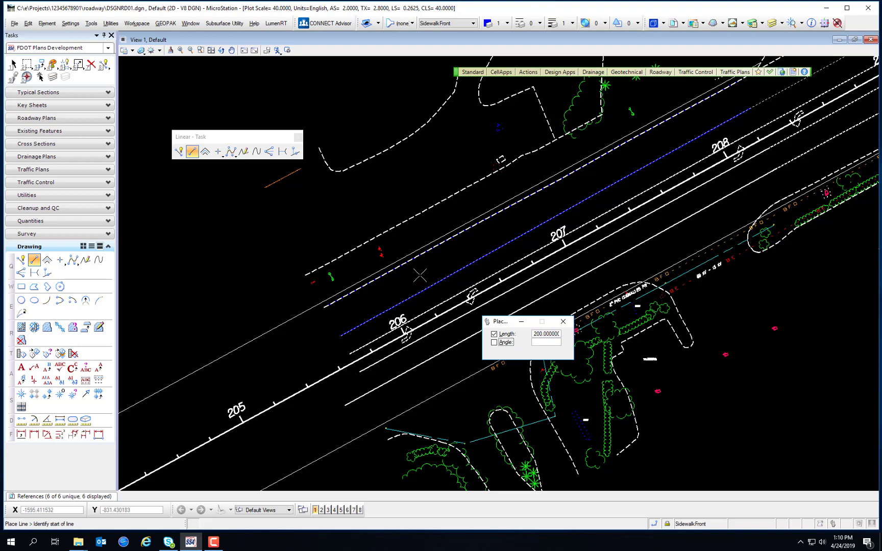
click(60, 496)
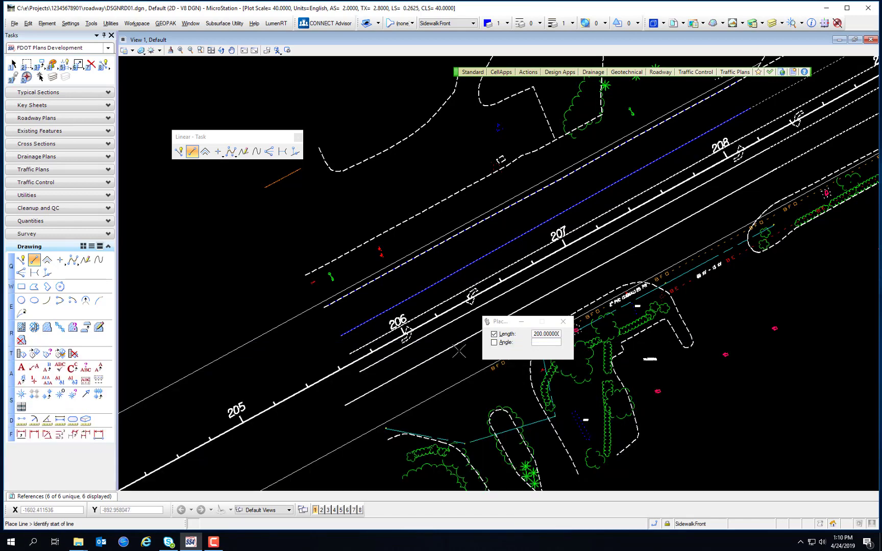
Step: Place a 200-long SidewalkFront line just outside the thin white line beside station 206, and undo it
scroll(438, 275, up, 2)
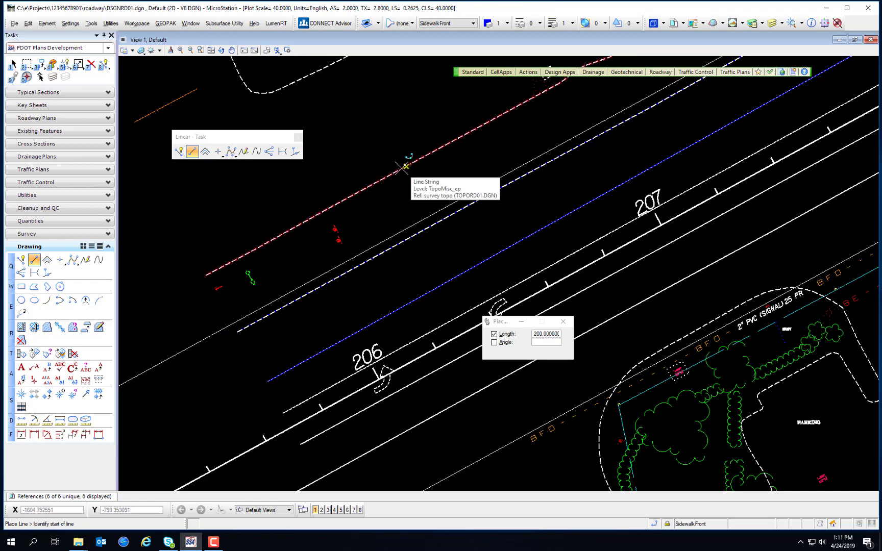
middle_drag(446, 182, 489, 212)
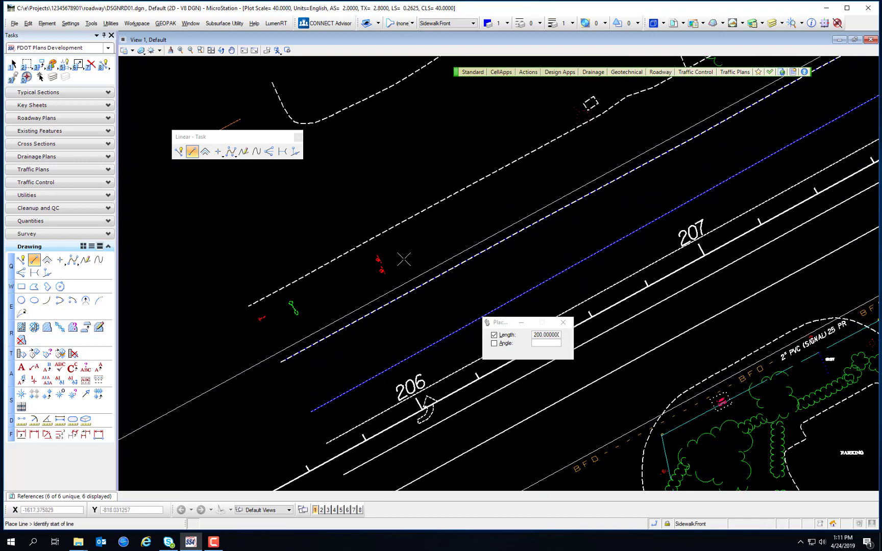
click(369, 295)
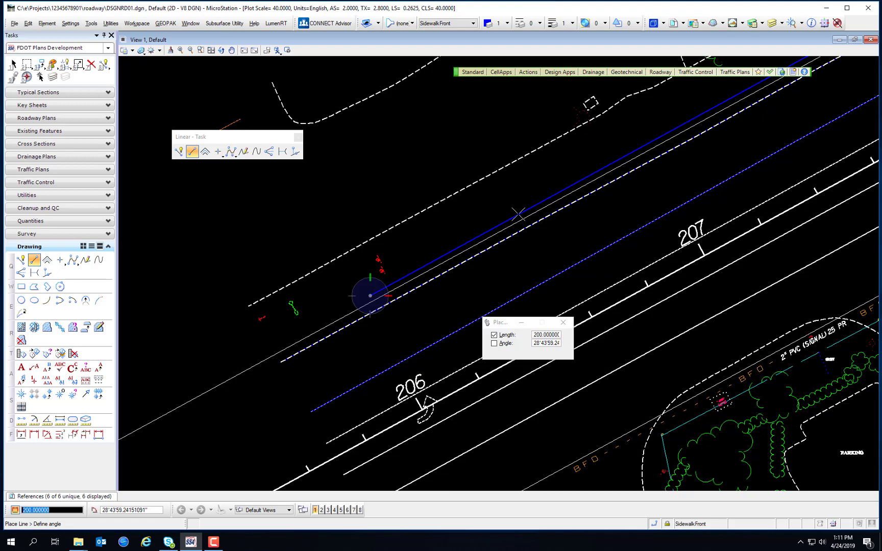
click(429, 227)
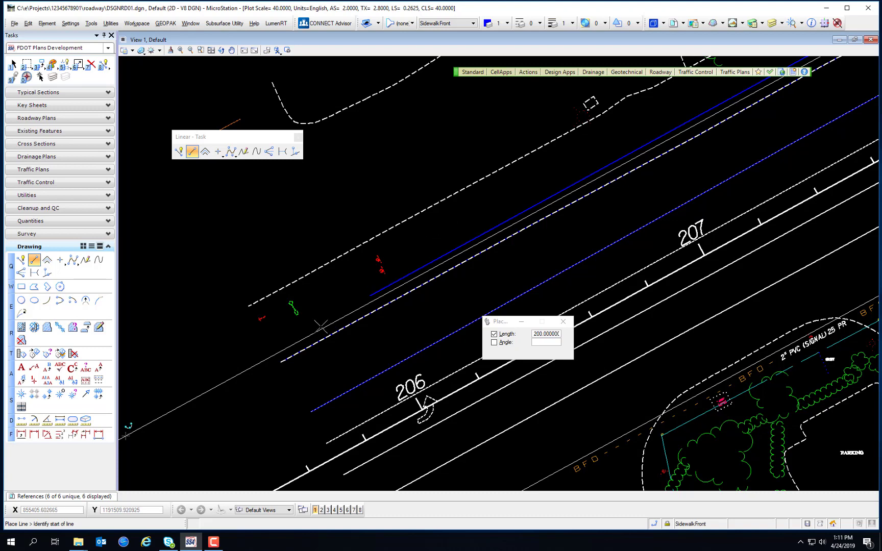
key(ctrl+z)
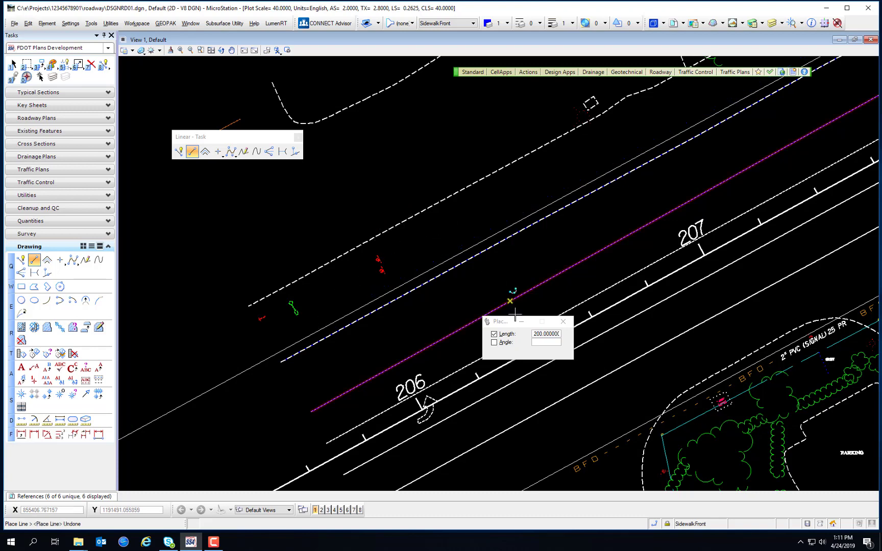
Step: Place a 200-long SidewalkFront line from beside station 206 toward station 208, parallel to the thin white roadside line, and end the line chain
click(377, 290)
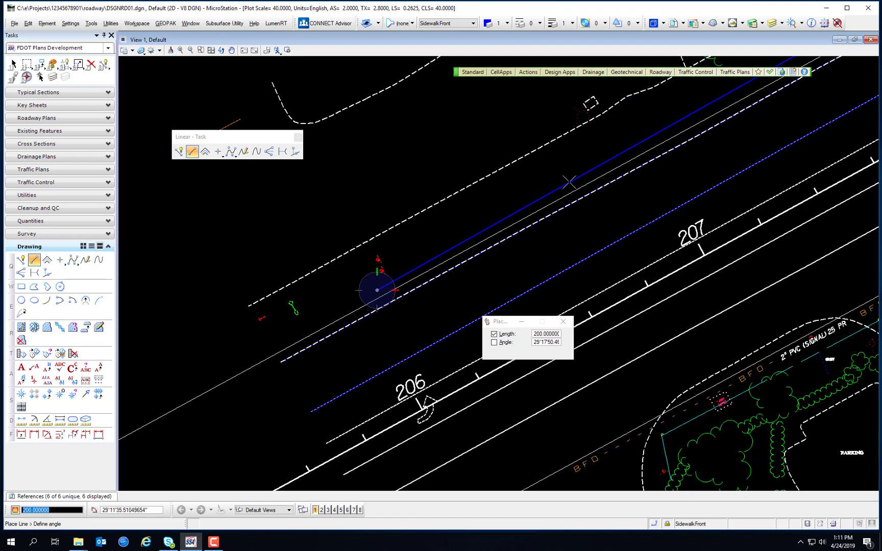
scroll(569, 181, down, 3)
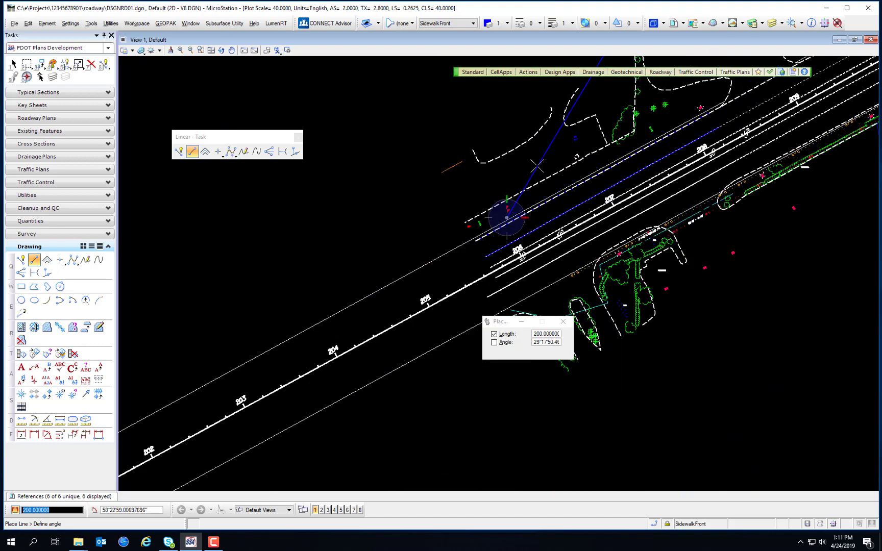
scroll(567, 188, up, 2)
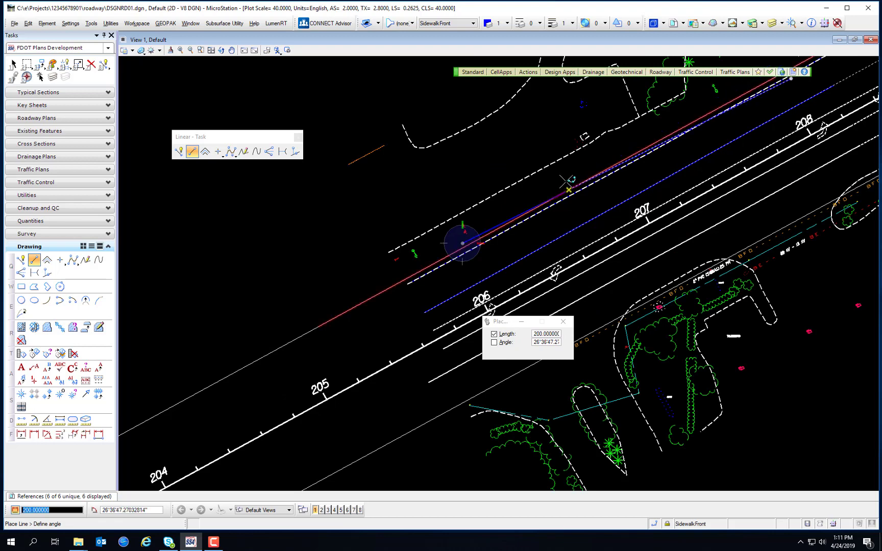
scroll(567, 182, up, 2)
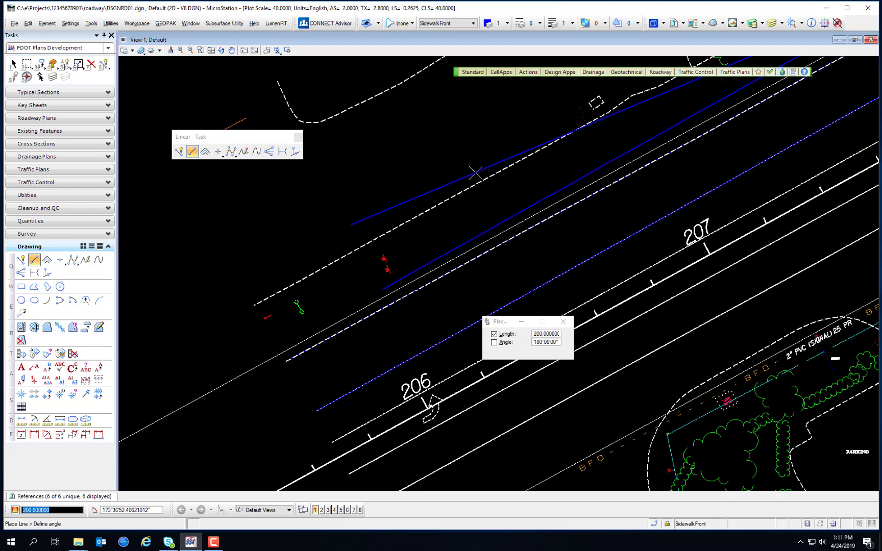
scroll(367, 204, down, 4)
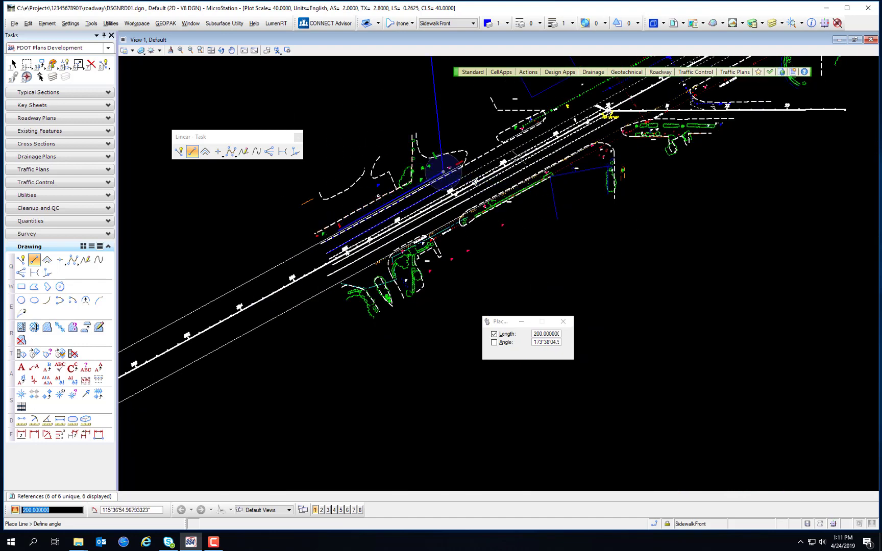
right_click(433, 120)
scroll(357, 217, up, 3)
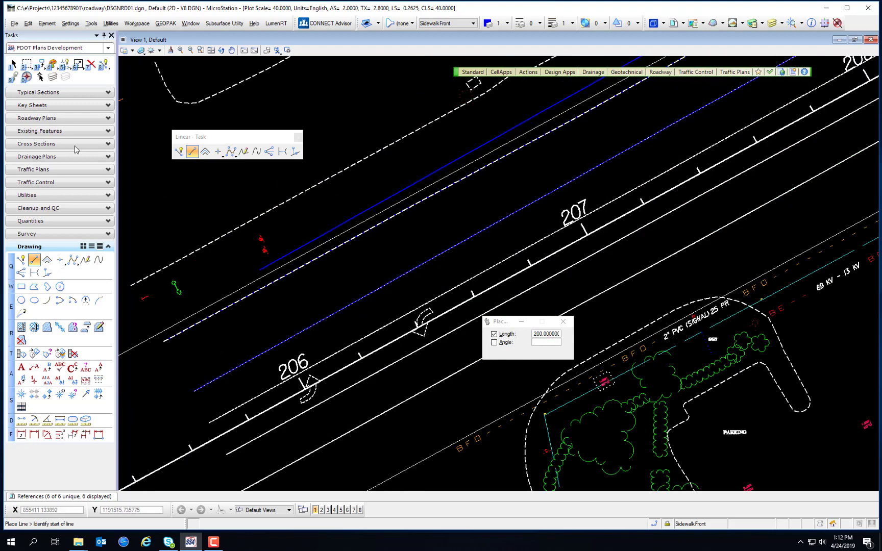
Step: Place a 200-long line on level SidewalkBack outside the SidewalkFront line, from beside station 206 toward station 208
click(466, 24)
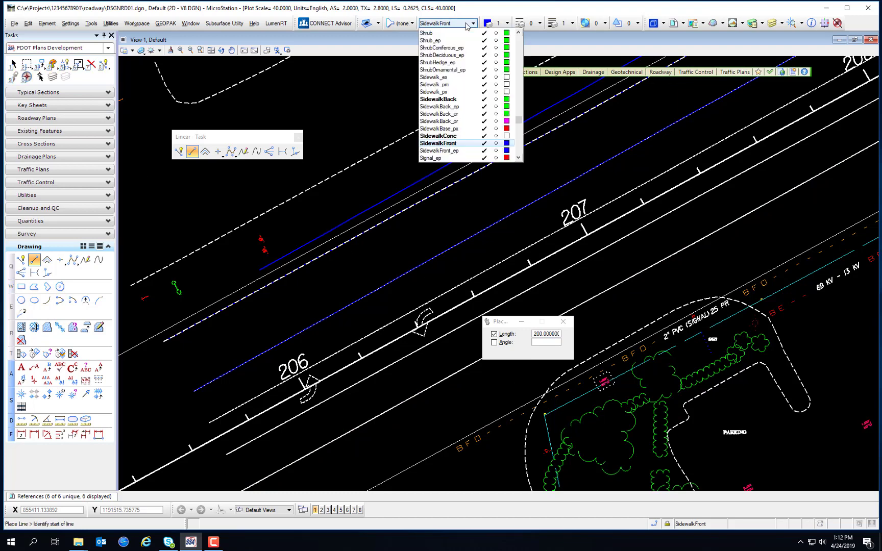
click(452, 100)
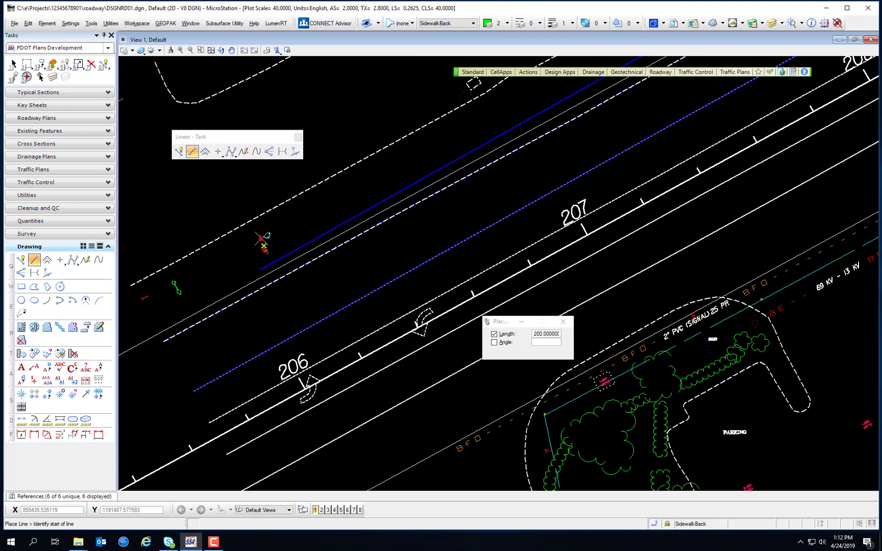
scroll(266, 239, up, 5)
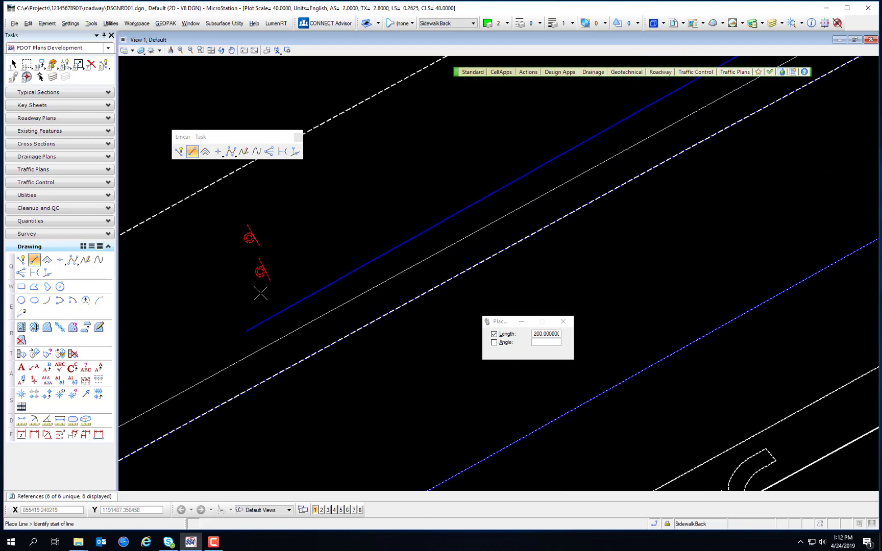
scroll(262, 291, down, 3)
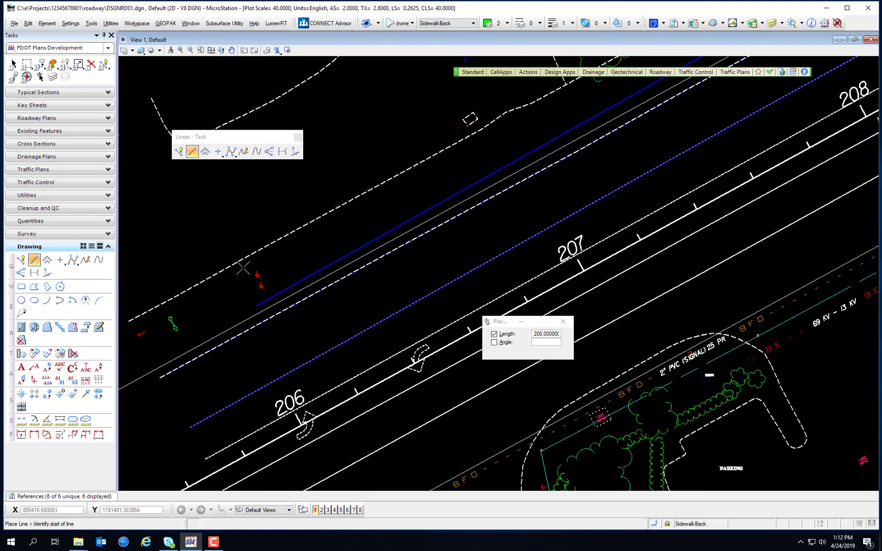
click(243, 267)
scroll(448, 262, down, 2)
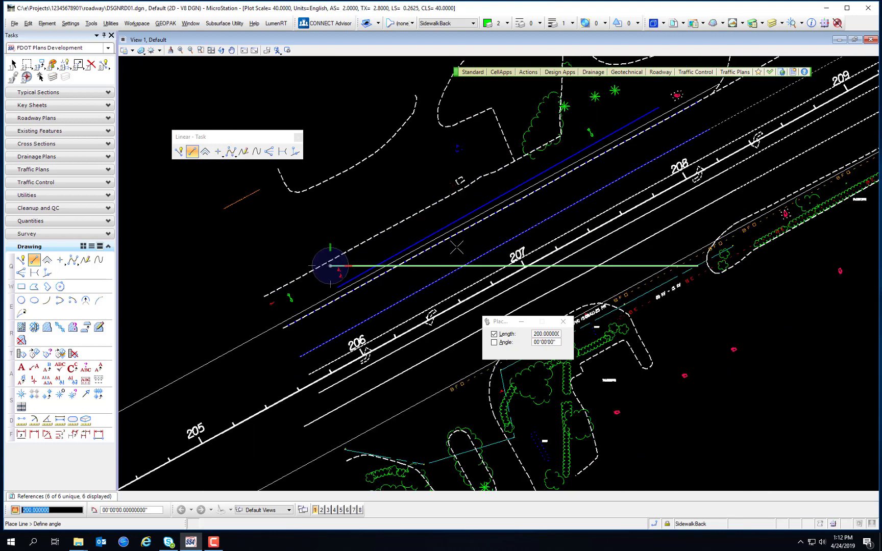
scroll(490, 181, up, 5)
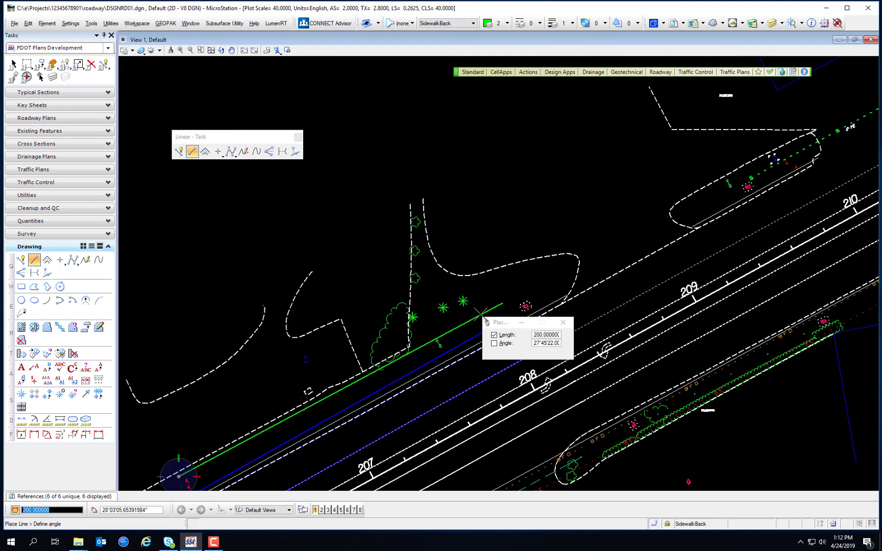
middle_drag(481, 300, 360, 244)
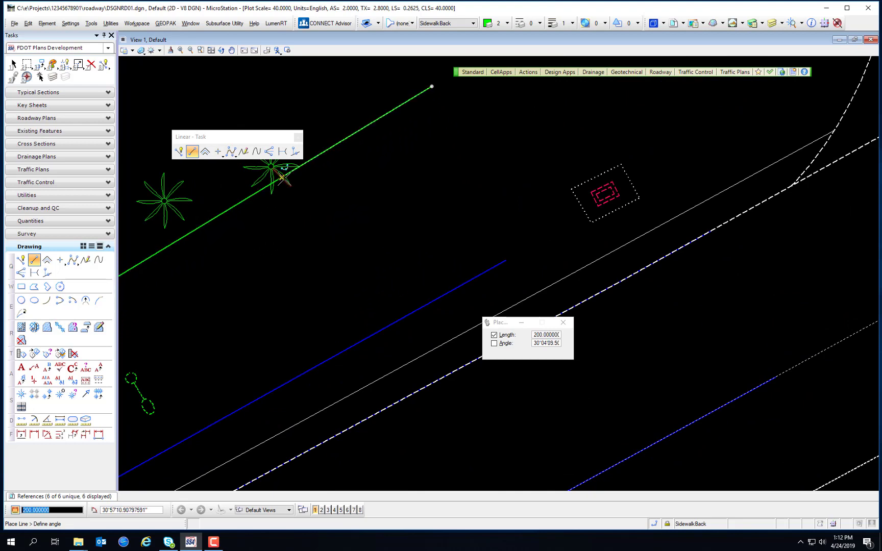
click(308, 213)
scroll(365, 250, down, 4)
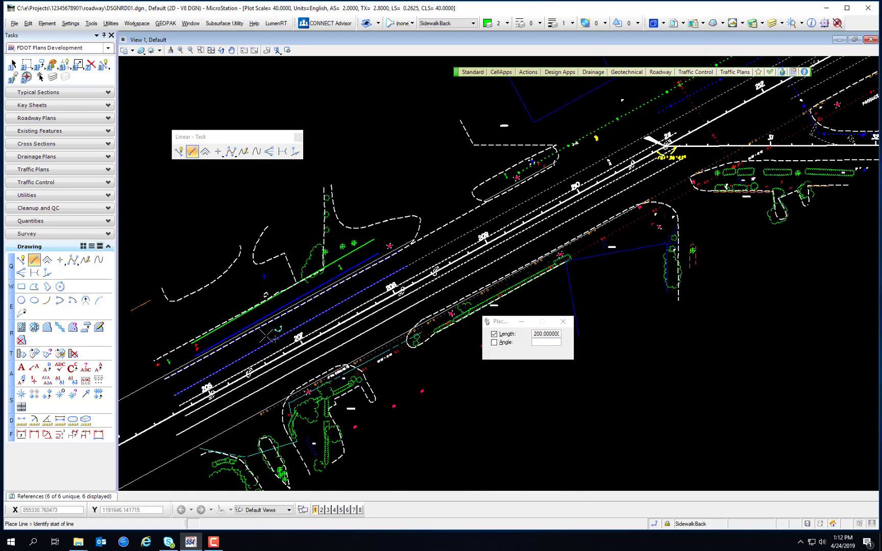
scroll(269, 329, up, 4)
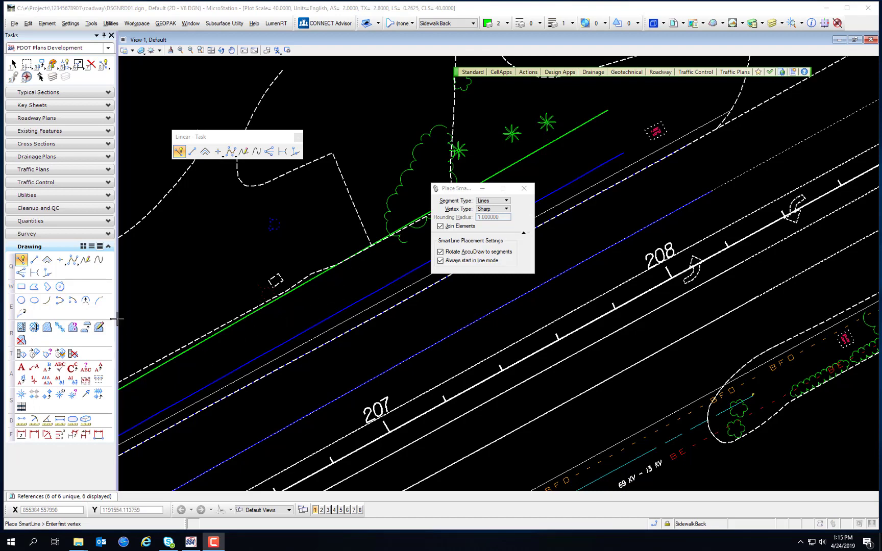
Step: Restart Place Line in an empty area of the drawing and unlock the line length
click(34, 260)
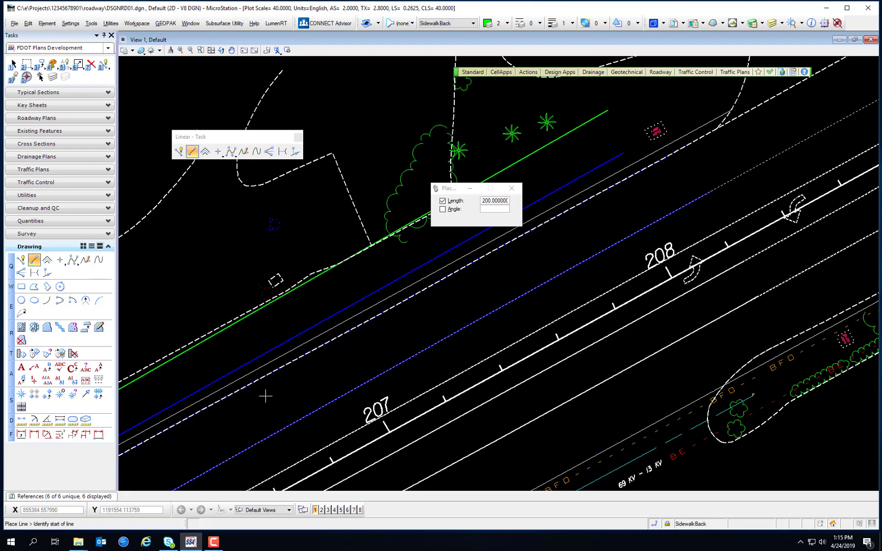
middle_drag(604, 232, 673, 467)
mouse_move(508, 132)
middle_down()
mouse_move(688, 252)
mouse_move(757, 310)
middle_up()
mouse_move(380, 358)
middle_down()
mouse_move(490, 361)
mouse_move(531, 377)
middle_up()
click(194, 325)
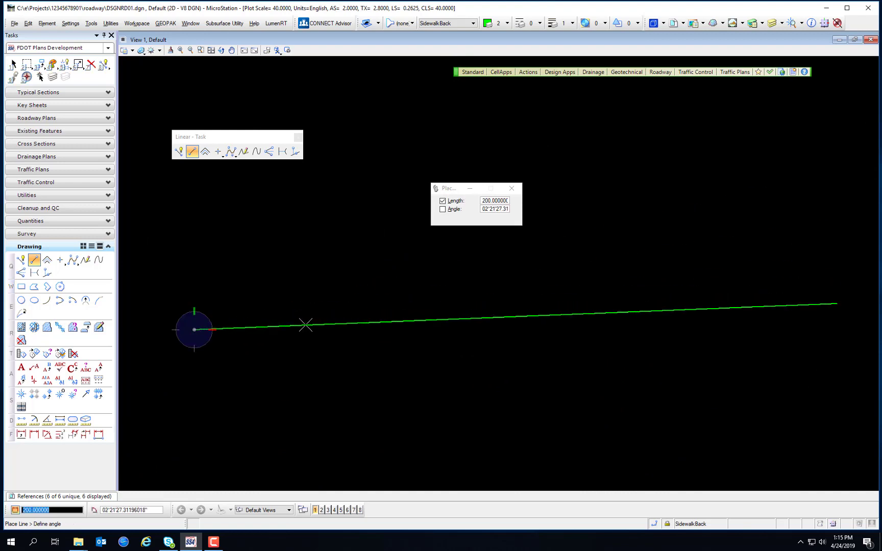
right_click(309, 323)
click(442, 201)
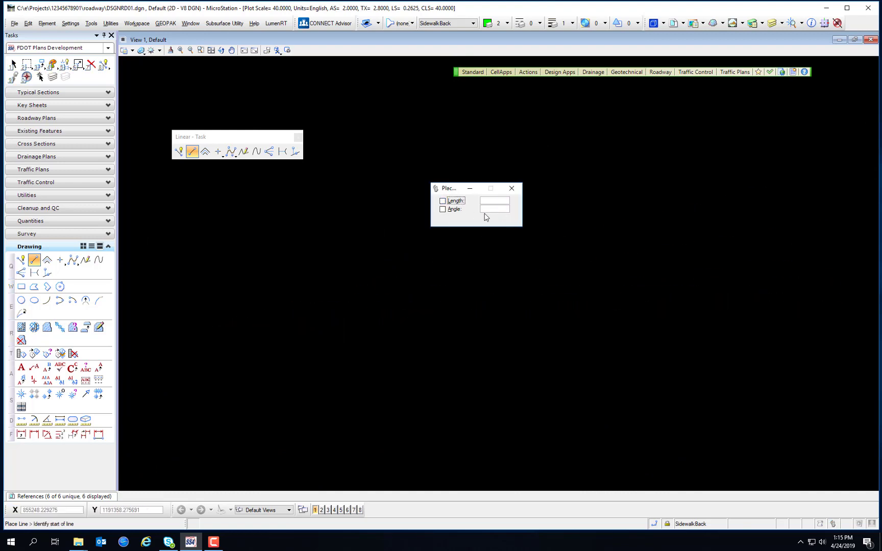
Step: Draw a chain of five freehand end-to-end lines across the empty area with Place Line on level SidewalkBack
click(225, 347)
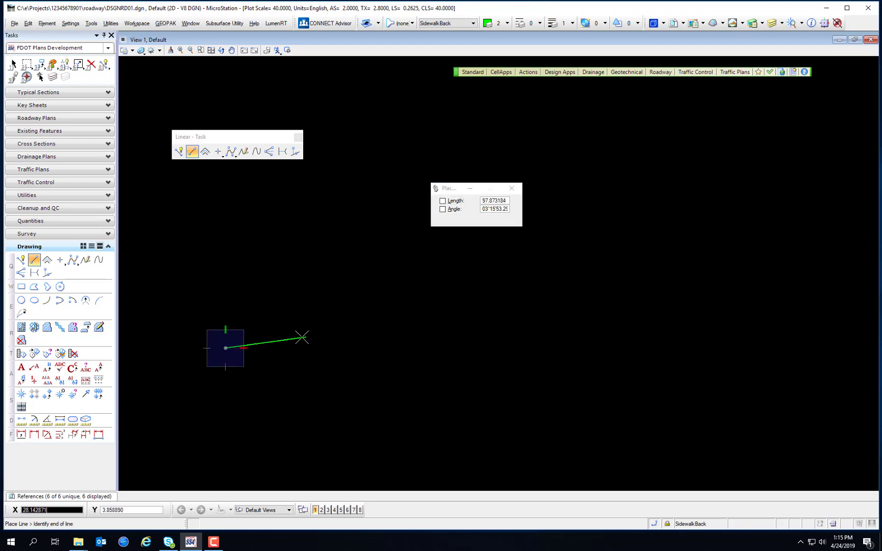
click(316, 348)
click(451, 340)
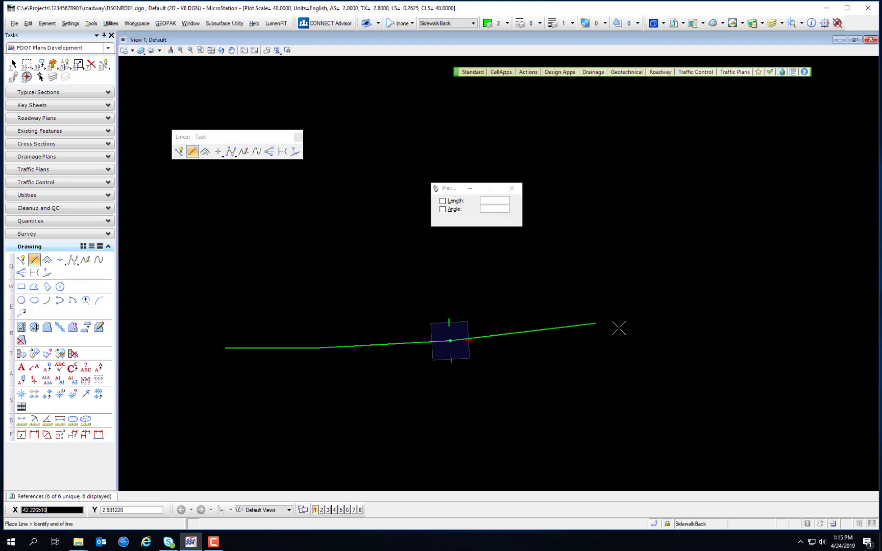
click(634, 336)
click(756, 349)
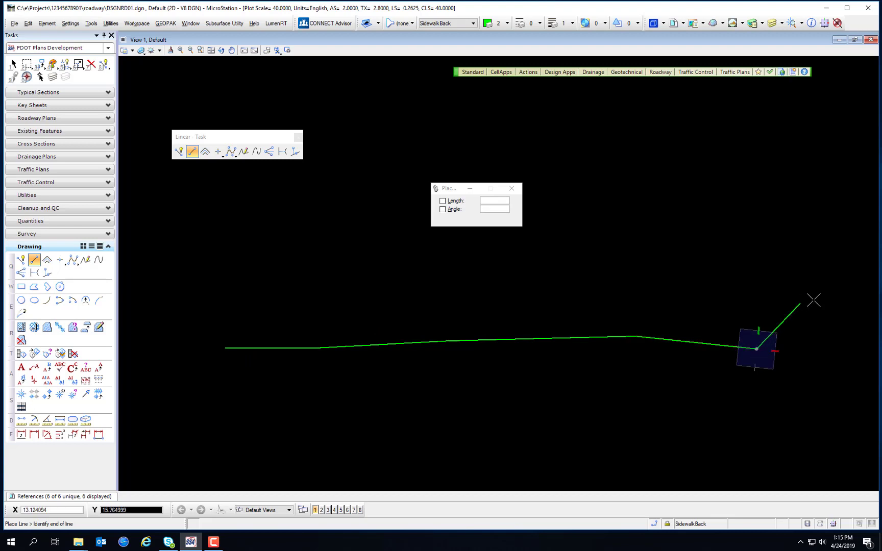
click(833, 344)
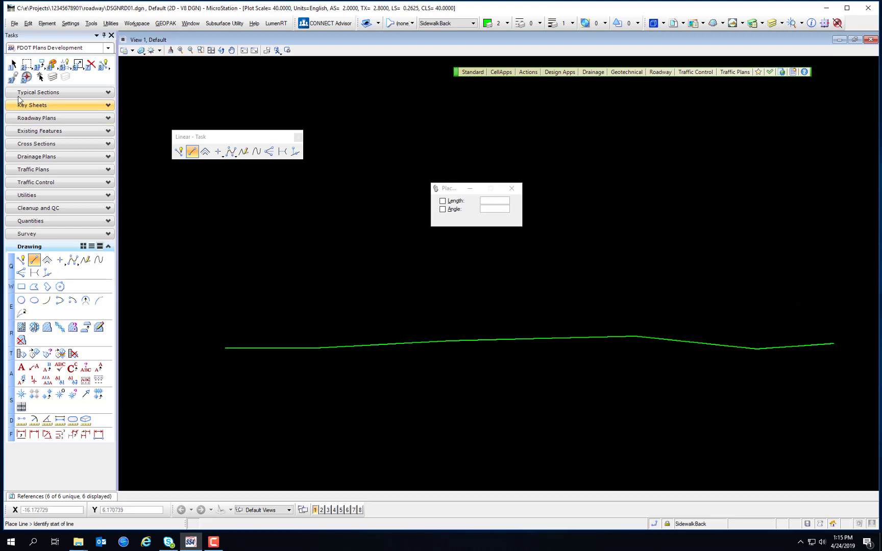
Step: Move the first three lines of the chain individually away from the others using Element Selection
click(13, 64)
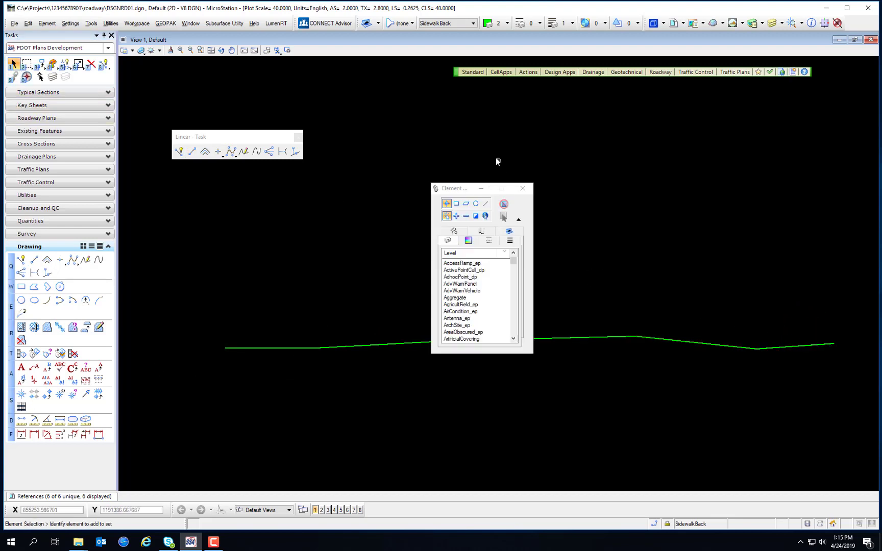
click(518, 219)
click(280, 348)
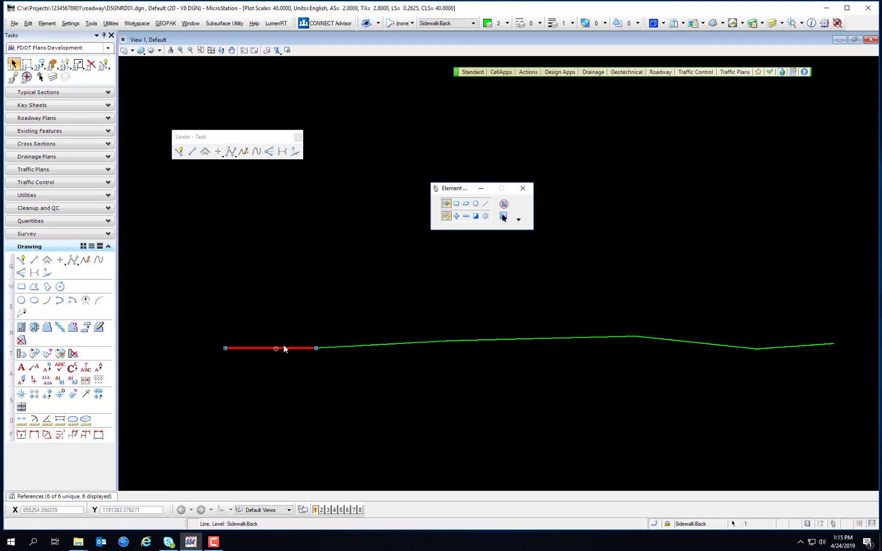
drag(282, 348, 216, 275)
drag(370, 347, 301, 399)
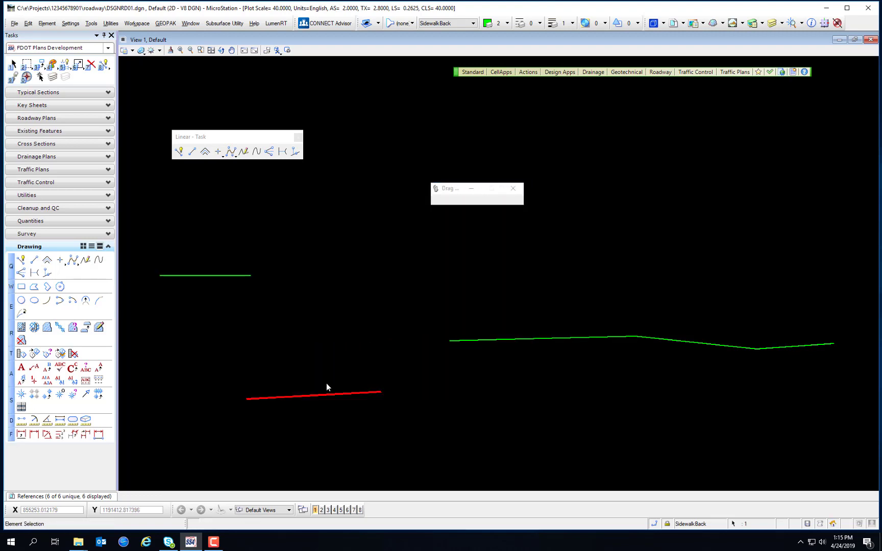
drag(484, 338, 449, 287)
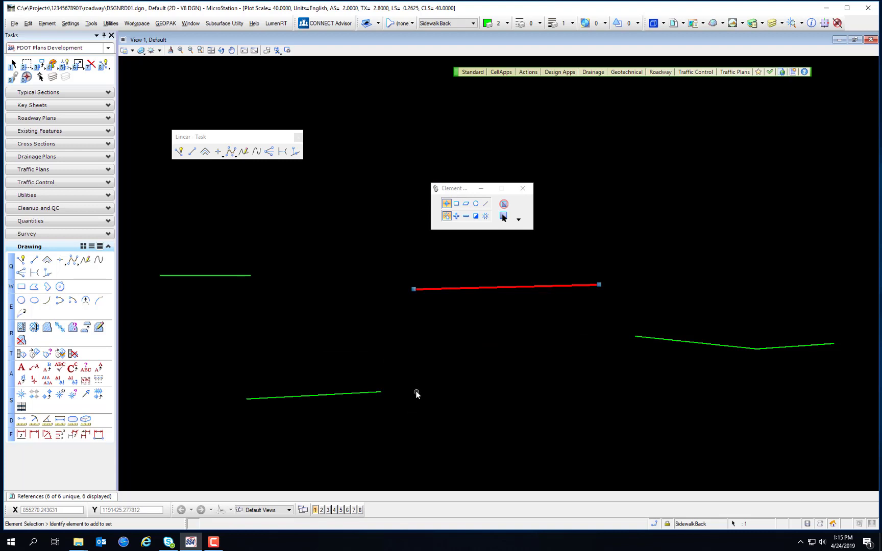
Step: Undo the three line moves and the placement of the whole line chain
key(ctrl+z)
key(ctrl+z)
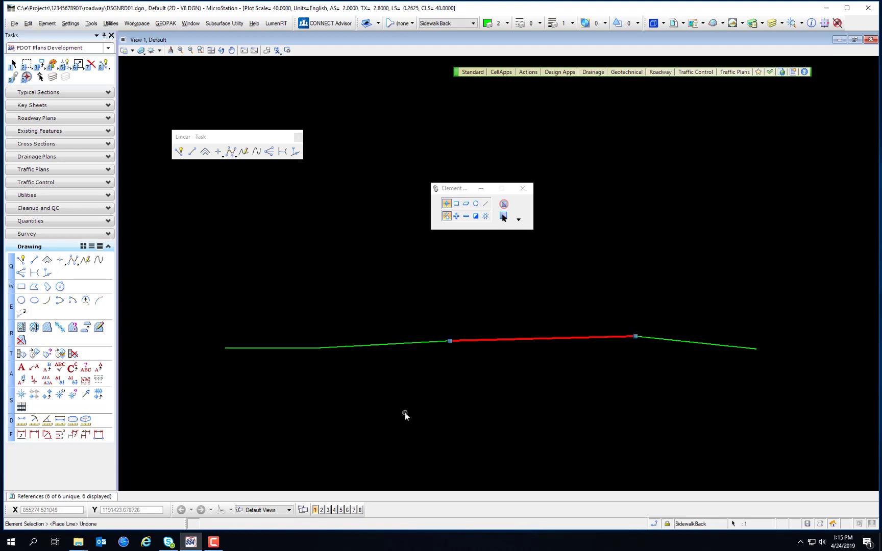
key(ctrl+z)
key(ctrl+z)
key(ctrl+z)
key(ctrl+z)
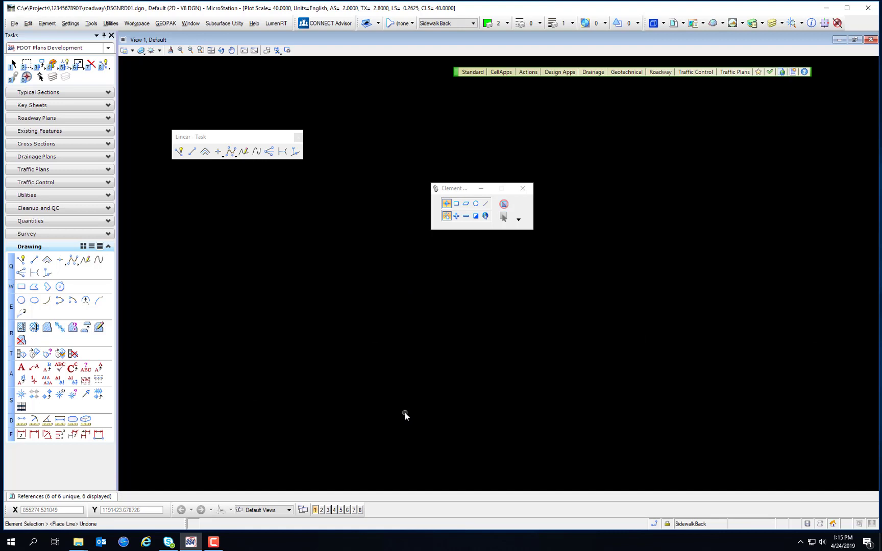
Step: Draw a four-segment zigzag SmartLine across the empty area with Join Elements enabled, and finish it
click(179, 151)
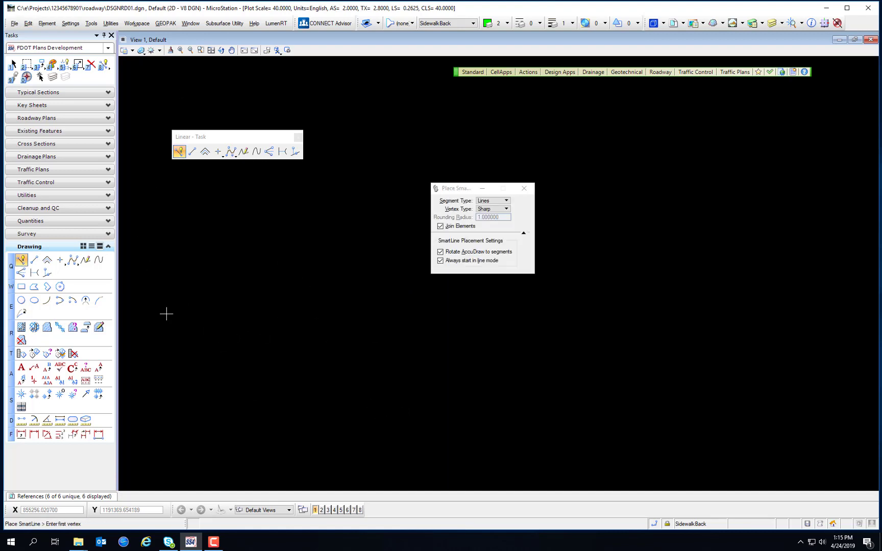
click(176, 376)
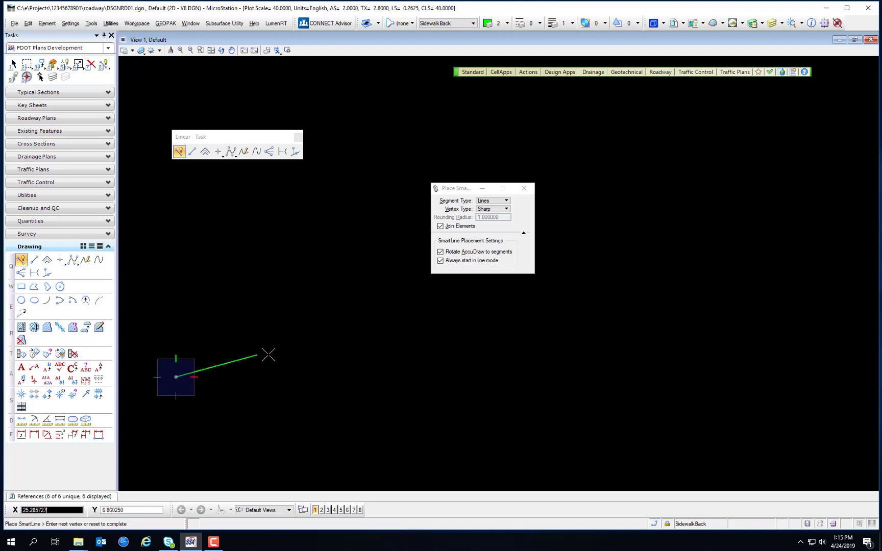
click(305, 355)
click(448, 371)
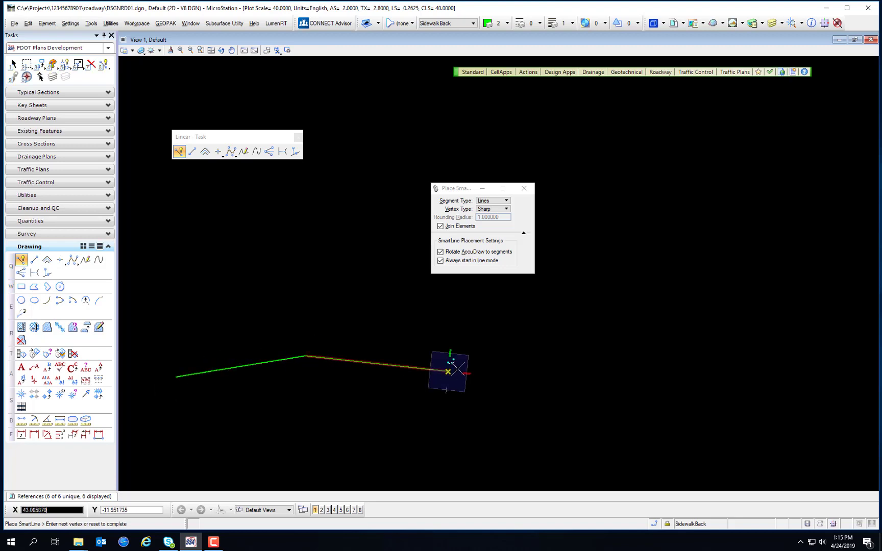
click(630, 341)
click(804, 372)
right_click(801, 369)
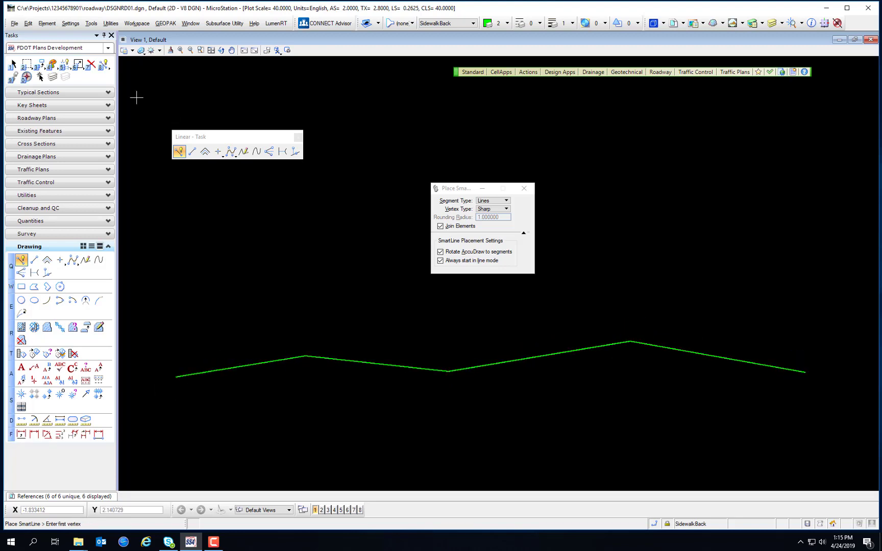
Step: Move the joined line string slightly up and then back down as one element
click(15, 64)
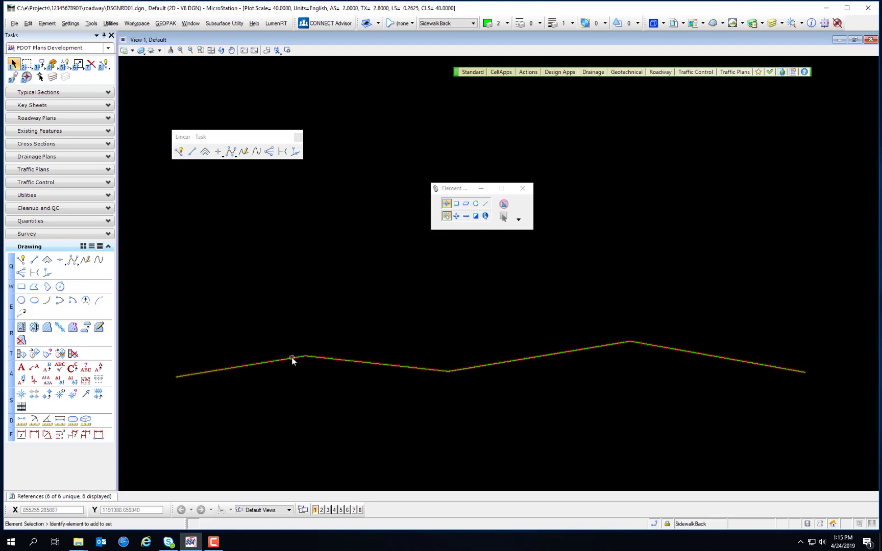
drag(292, 356, 308, 332)
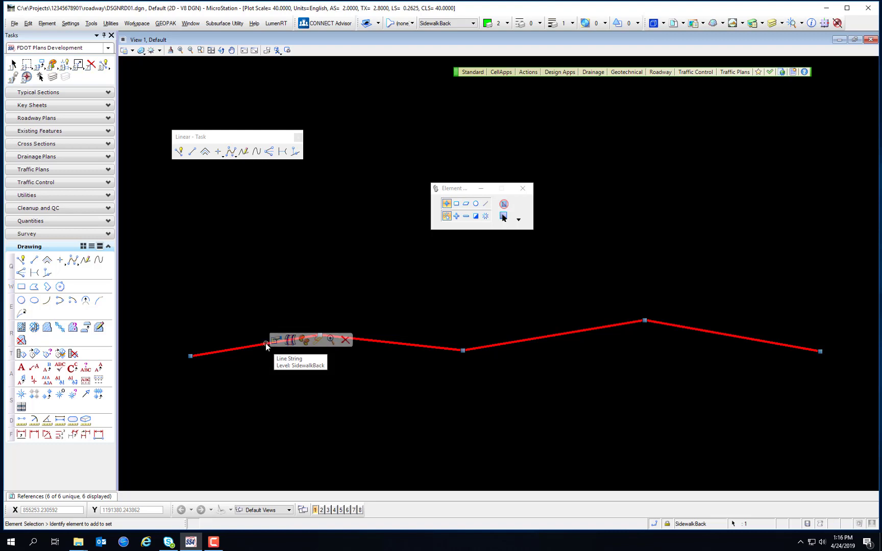
drag(264, 346, 278, 392)
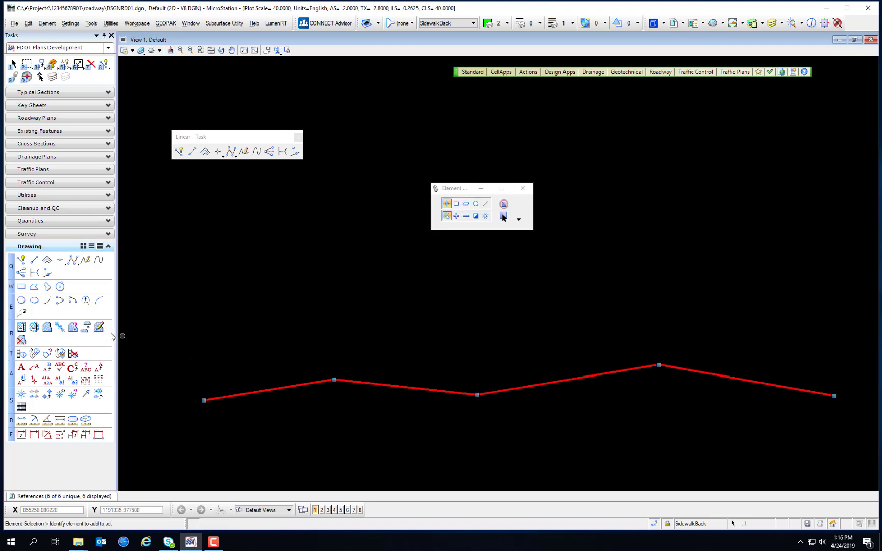
Step: Return to Place SmartLine and undo both moves and the placement of the line string
click(21, 260)
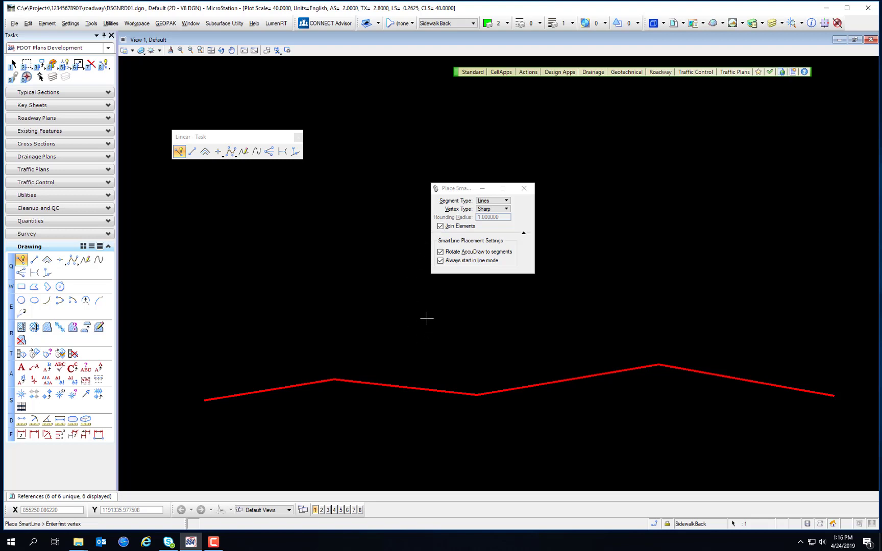
key(ctrl+z)
key(ctrl+z)
key(ctrl+z)
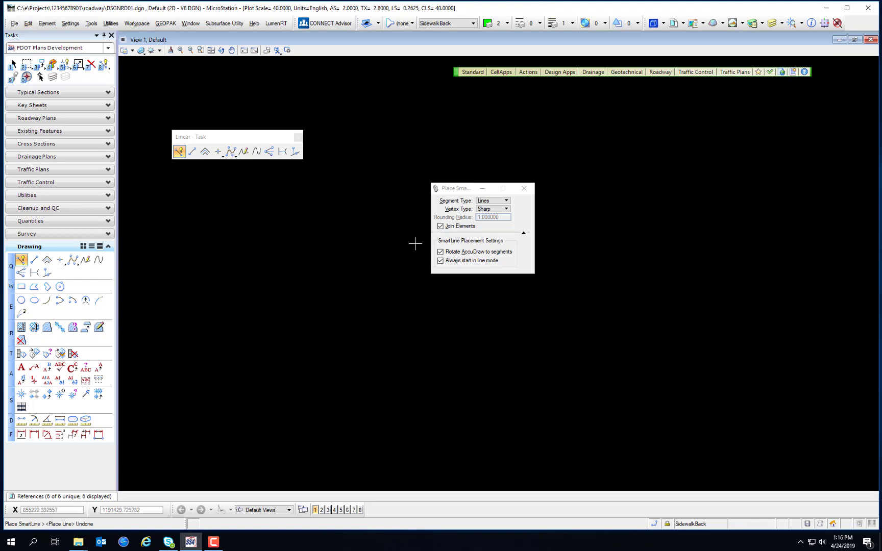
Step: Disable Join Elements for Place SmartLine, draw a four-segment zigzag across the empty area and finish it
key(ctrl+r)
click(440, 226)
click(217, 373)
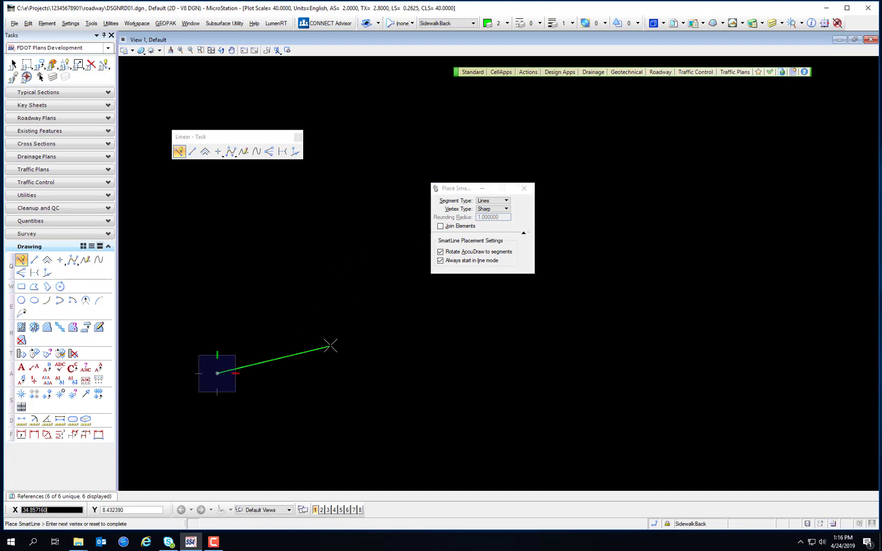
click(331, 346)
click(438, 359)
click(633, 346)
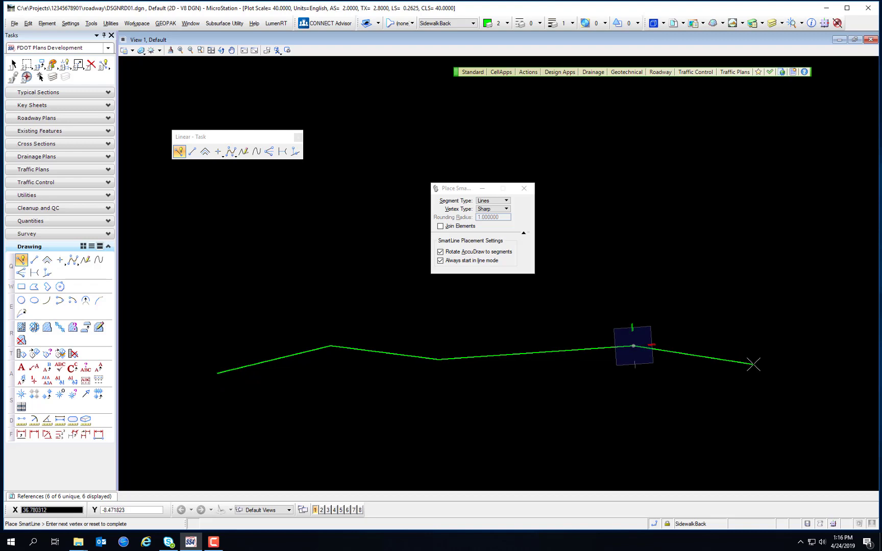
click(754, 364)
right_click(662, 309)
Step: Move the first segment of the unjoined SmartLine up and away from the remaining segments
click(14, 65)
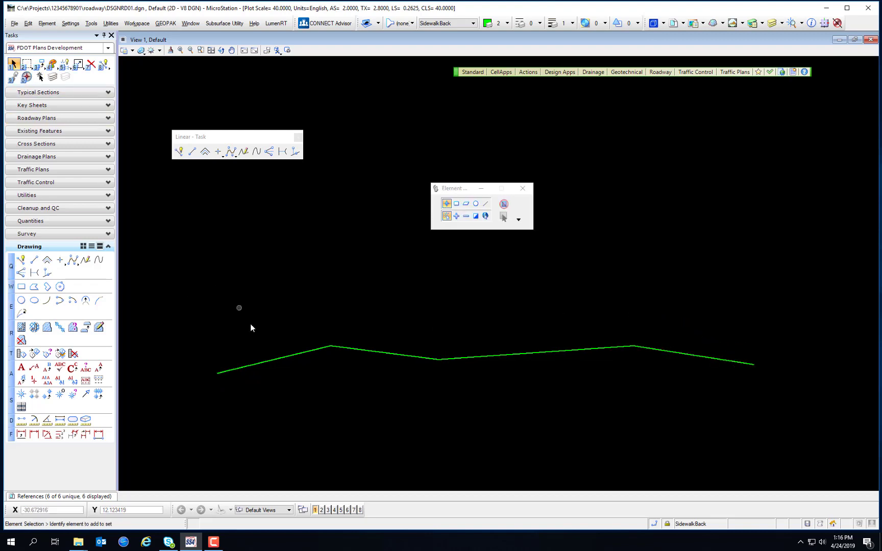
drag(293, 361, 234, 283)
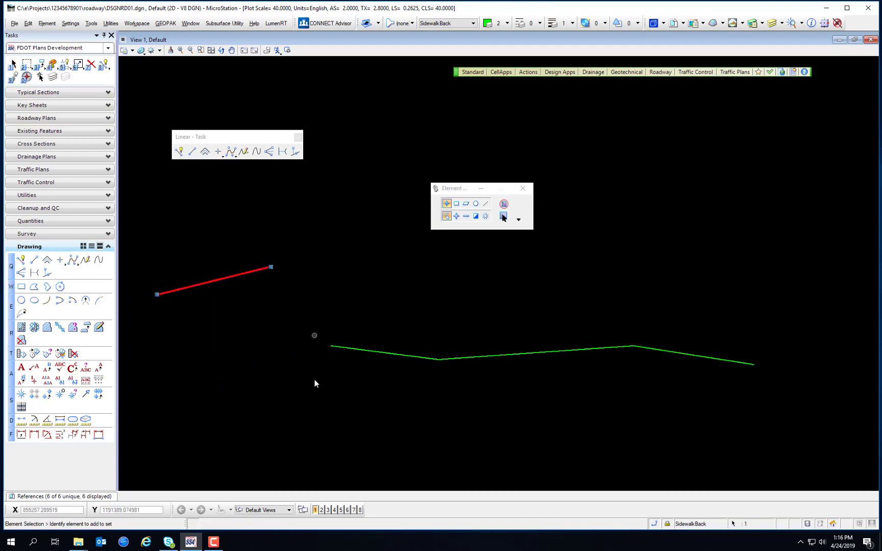
Step: Move the second segment of the unjoined SmartLine down and its third segment up as separate elements
drag(374, 353, 314, 420)
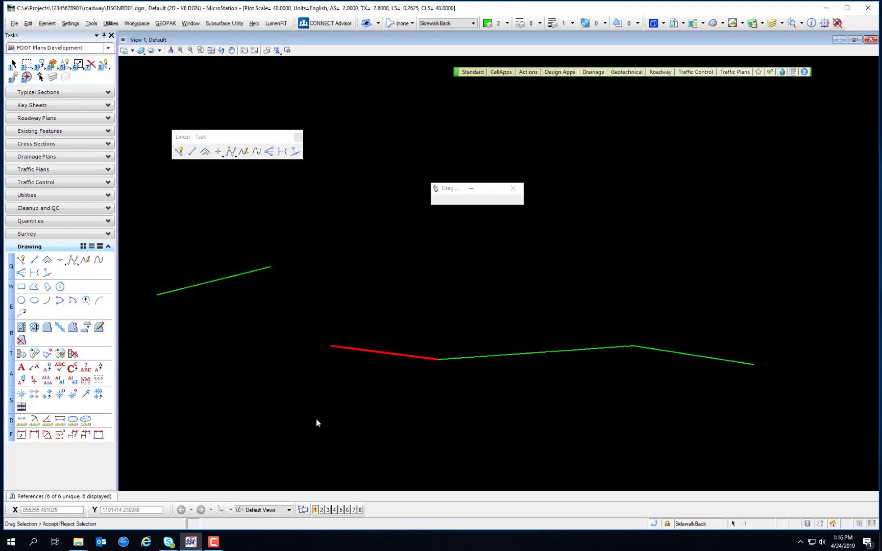
click(498, 355)
drag(427, 314, 404, 303)
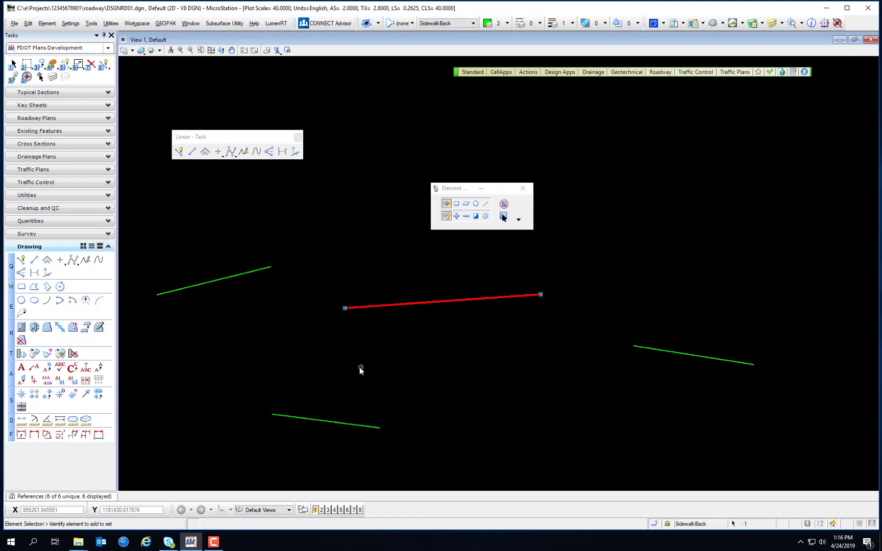
Step: Undo the segment moves and the placement of the unjoined SmartLine
key(ctrl+z)
key(ctrl+z)
key(ctrl+z)
key(ctrl+z)
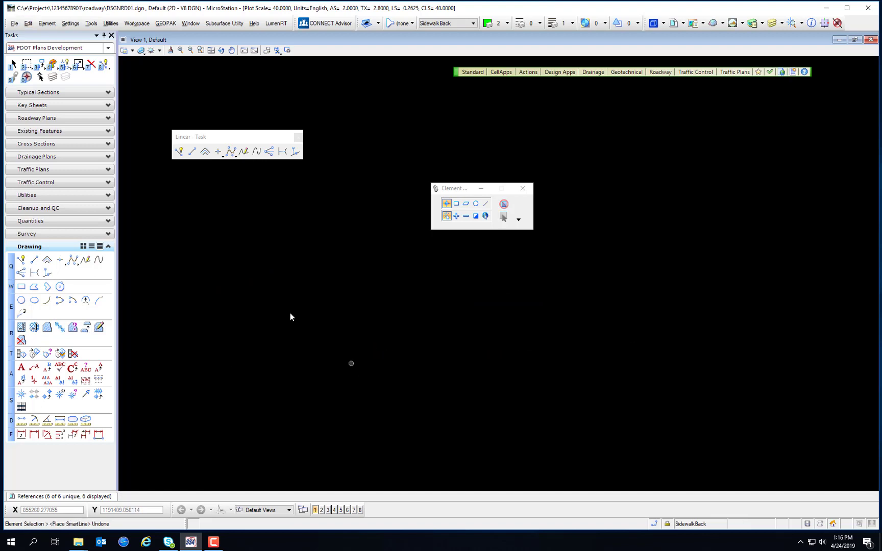
Step: Draw a chain of four connected lines across the empty area with Place Line and end the chain
click(34, 260)
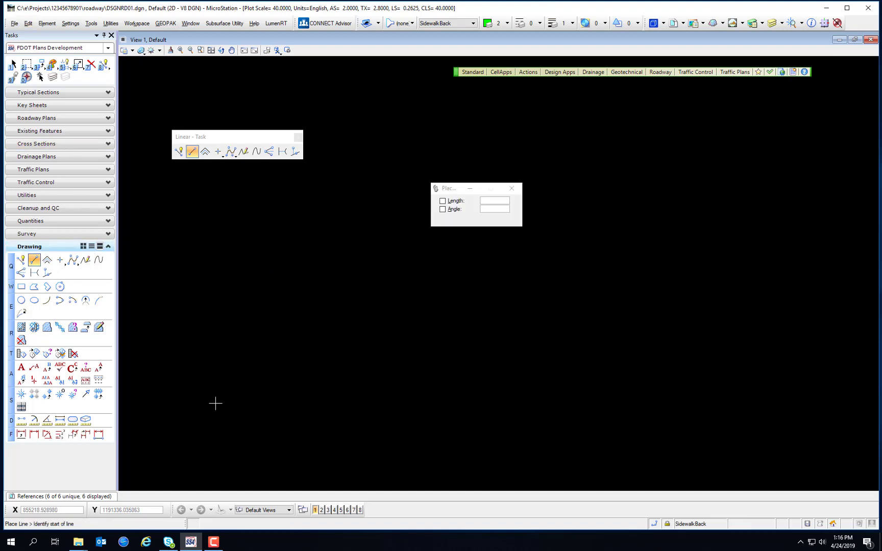
click(194, 395)
right_click(193, 315)
click(187, 336)
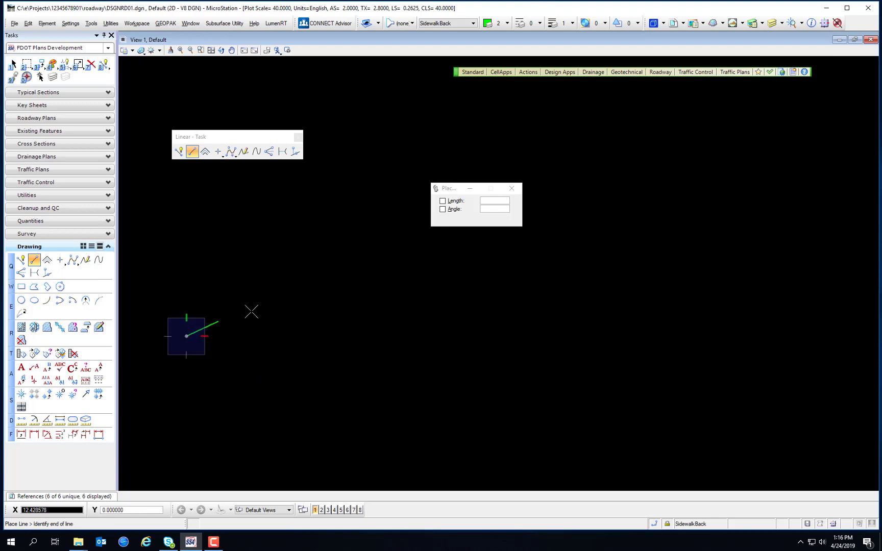
click(264, 311)
click(435, 313)
click(593, 316)
click(686, 301)
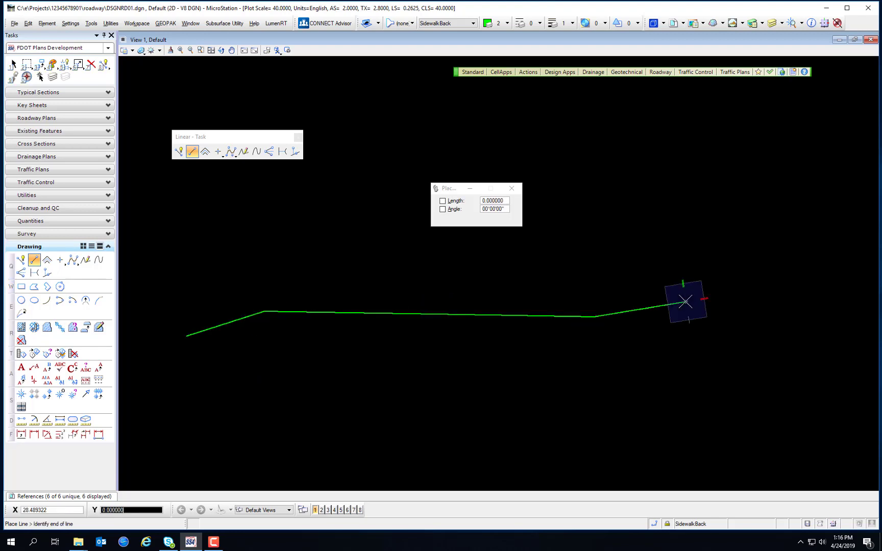
right_click(684, 302)
Step: Enable Join Elements for Place SmartLine and draw a three-segment line string below the chain of lines
click(21, 260)
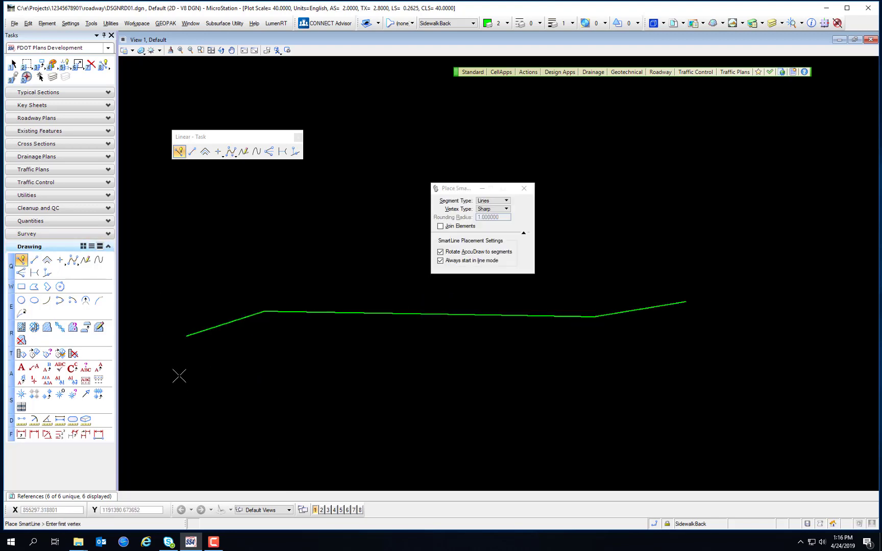
click(440, 226)
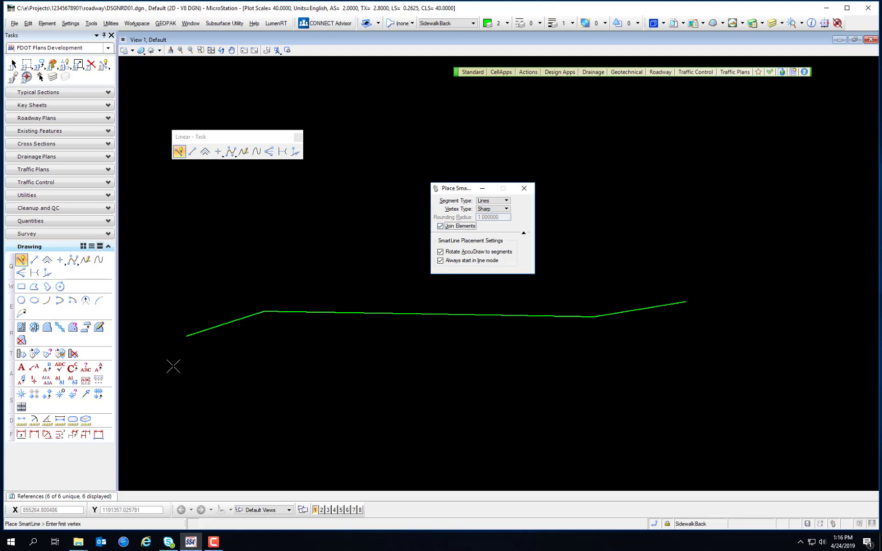
click(202, 364)
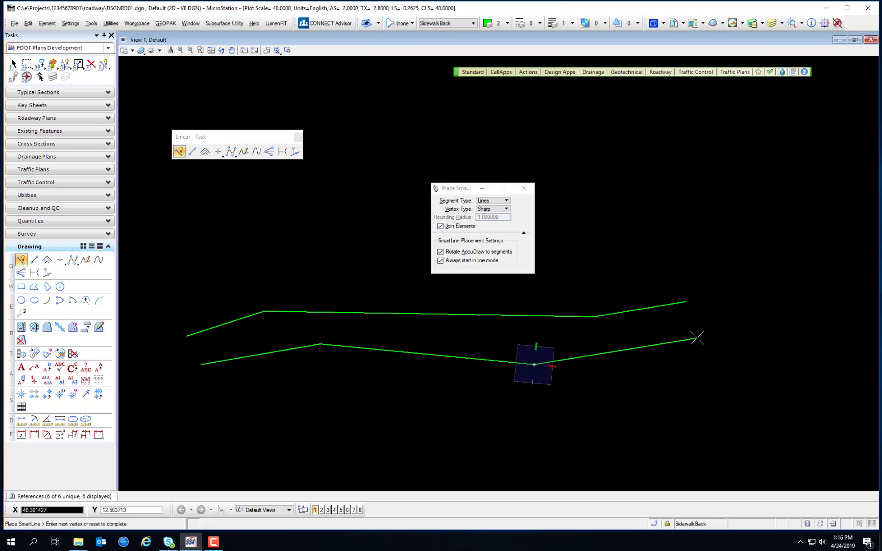
click(697, 338)
right_click(697, 337)
Step: Compare how the first single line and the joined SmartLine are selected with Element Selection
click(14, 64)
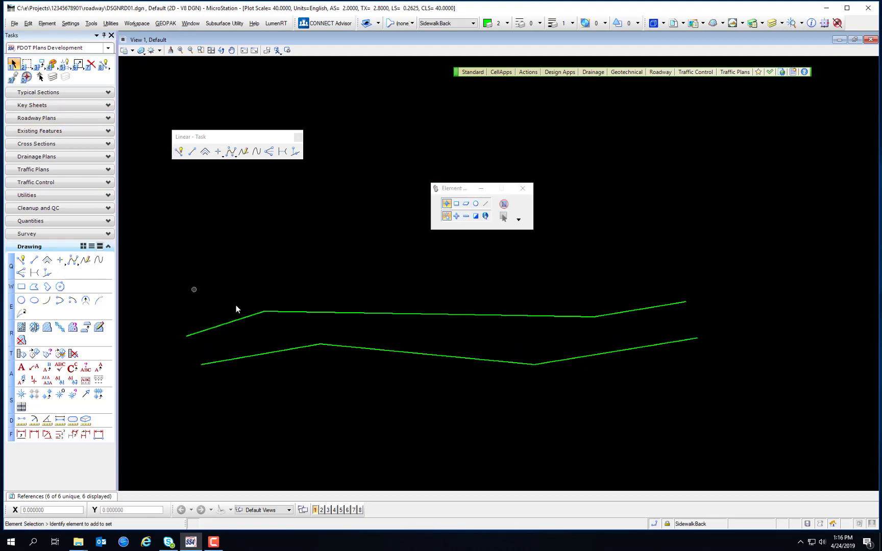
click(250, 316)
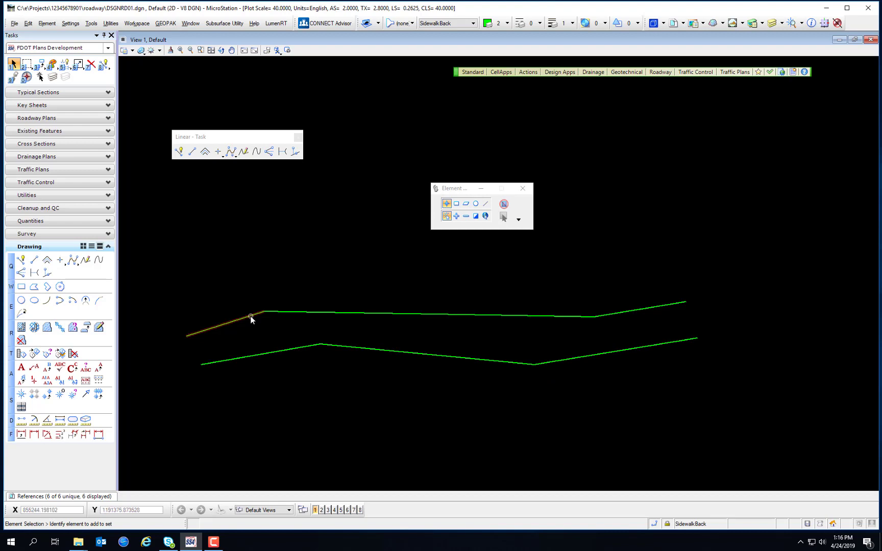
click(263, 353)
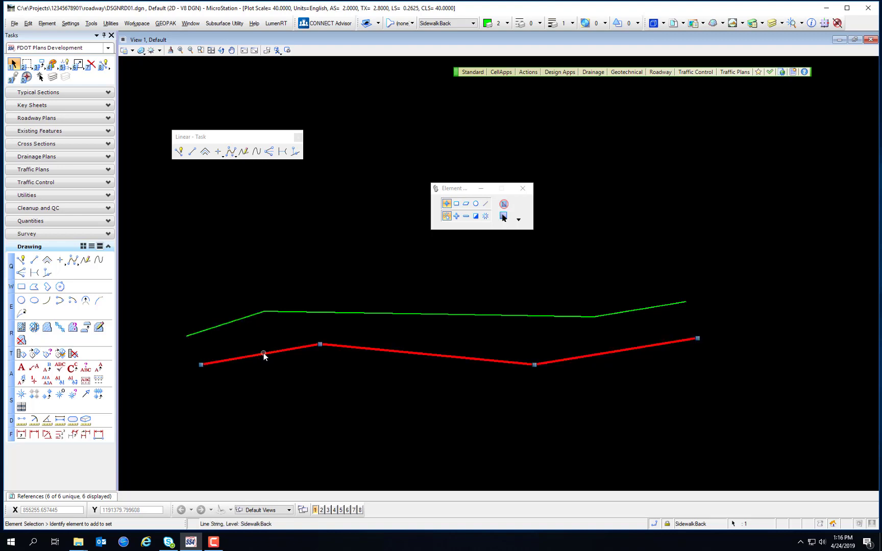
click(253, 340)
Step: Select all the individual lines and the line string together and delete them
drag(157, 224, 744, 411)
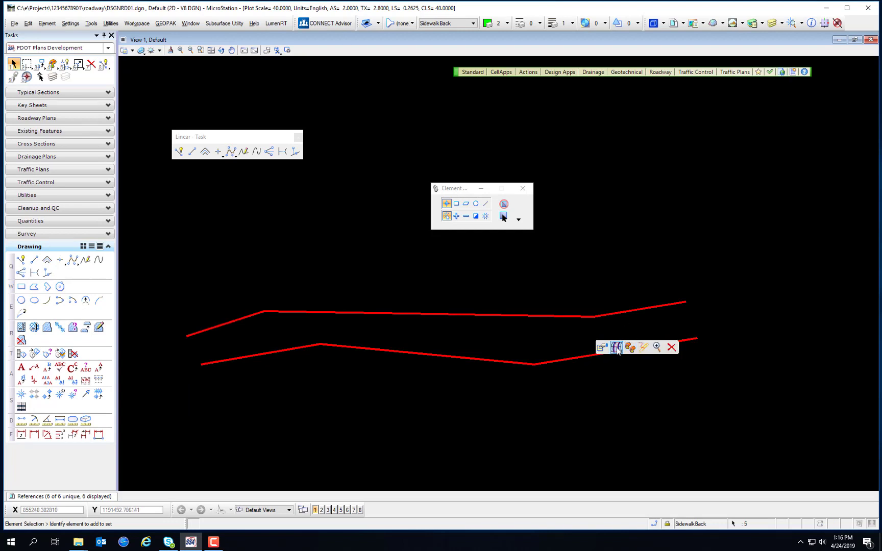
click(669, 347)
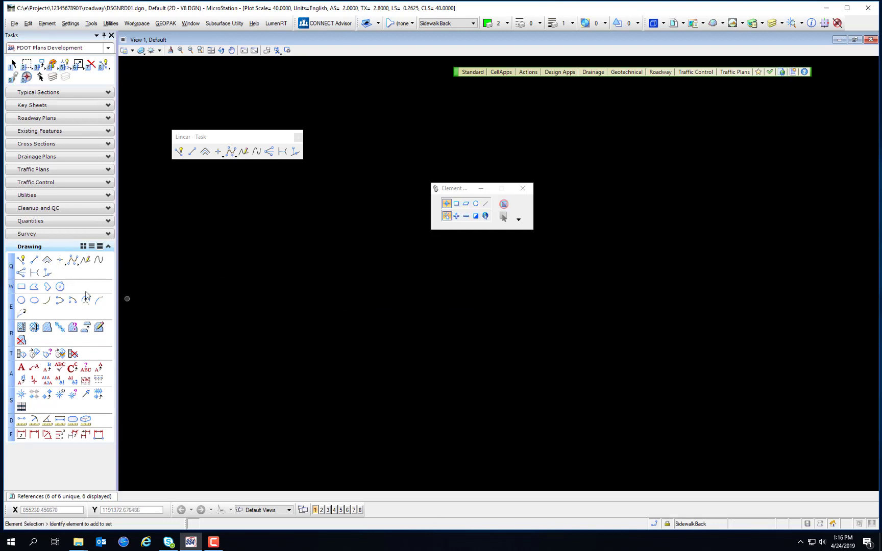
Step: Draw two connected lines across the empty area with Place Line and end the chain
click(34, 260)
click(192, 345)
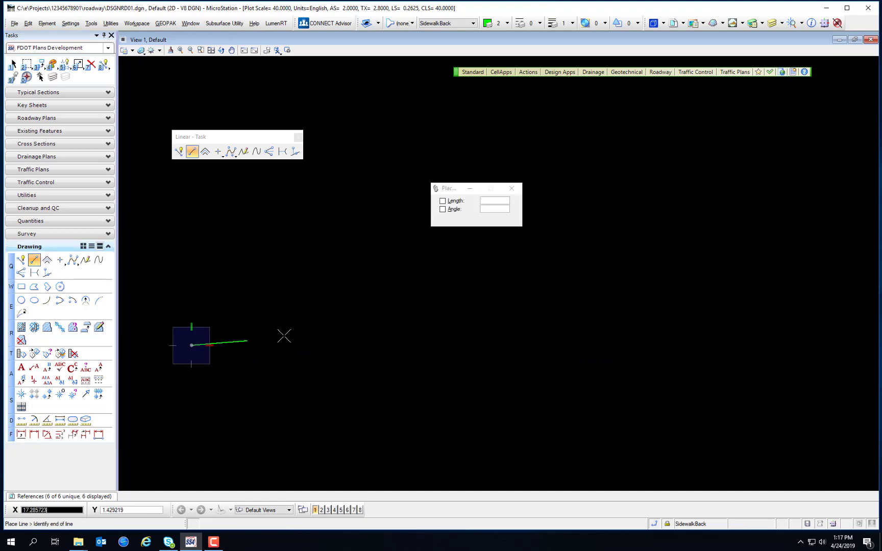
click(321, 321)
click(529, 335)
right_click(567, 331)
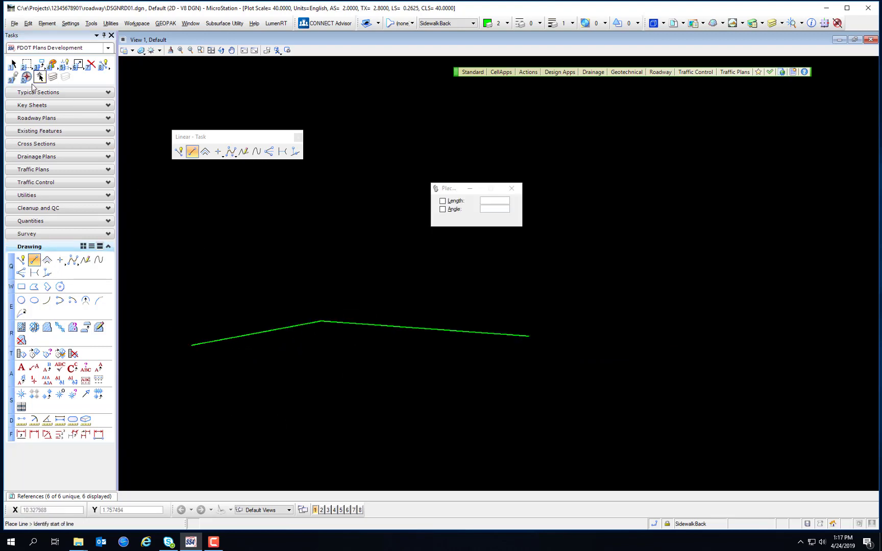
Step: Select and delete the two connected lines one at a time
click(14, 65)
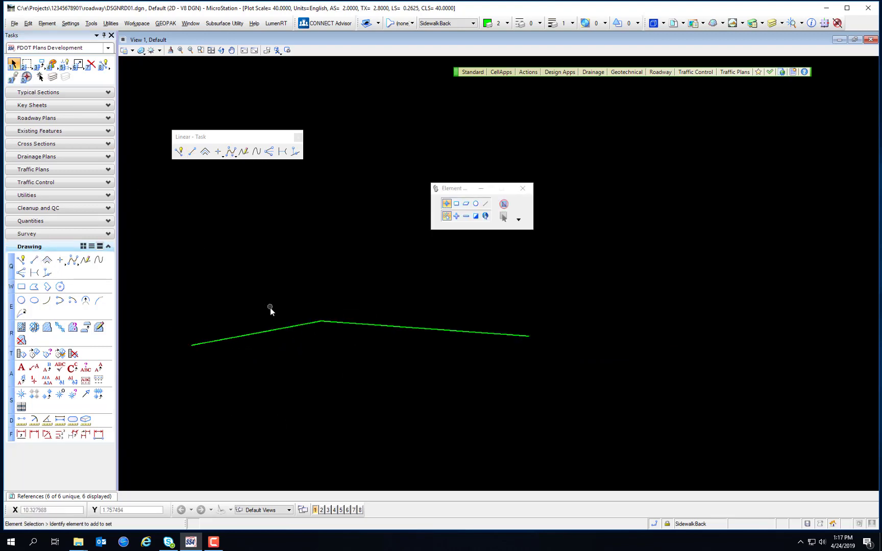
click(290, 328)
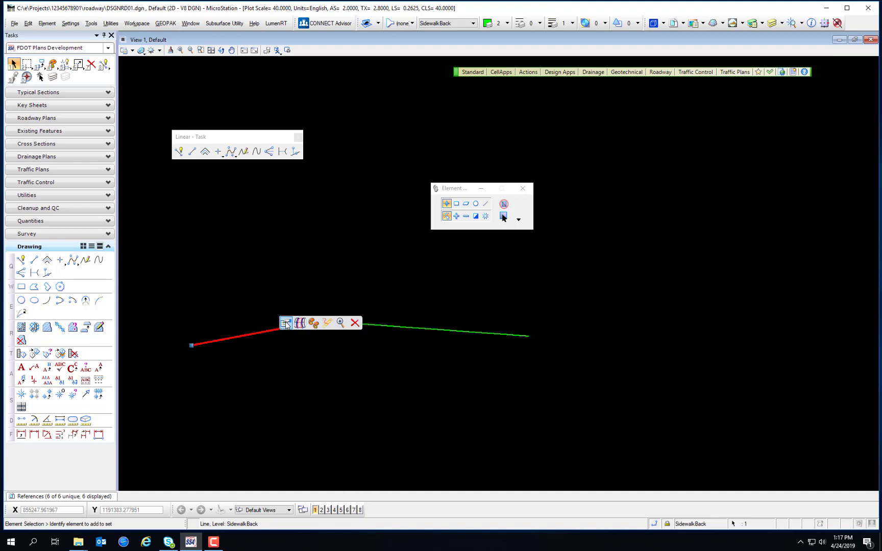
click(286, 324)
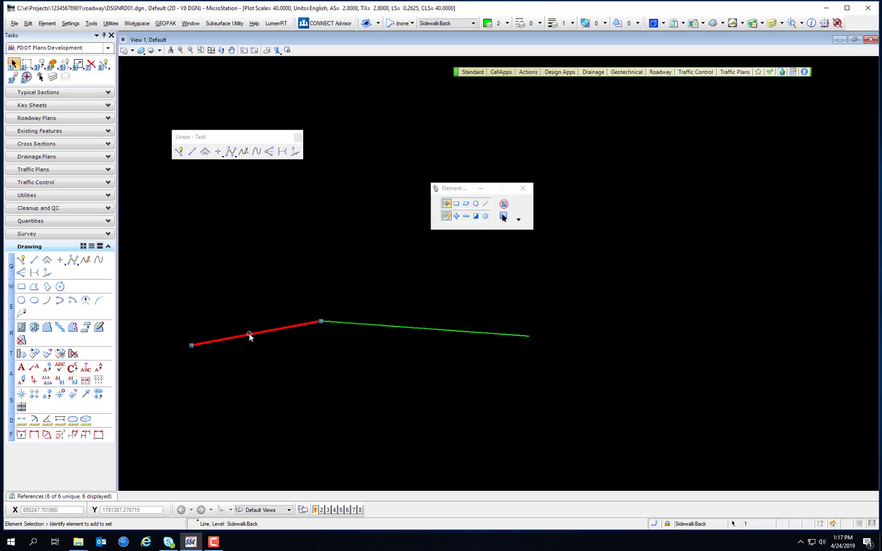
mouse_move(248, 333)
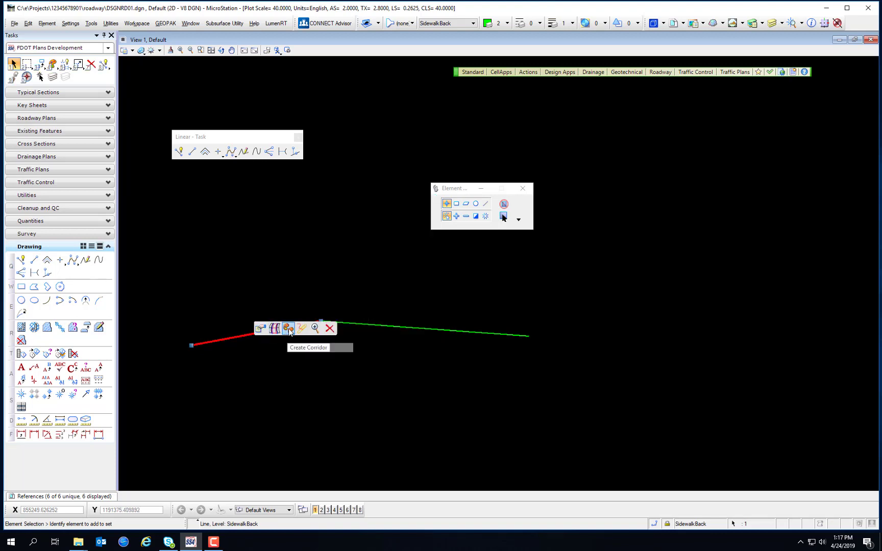
click(329, 328)
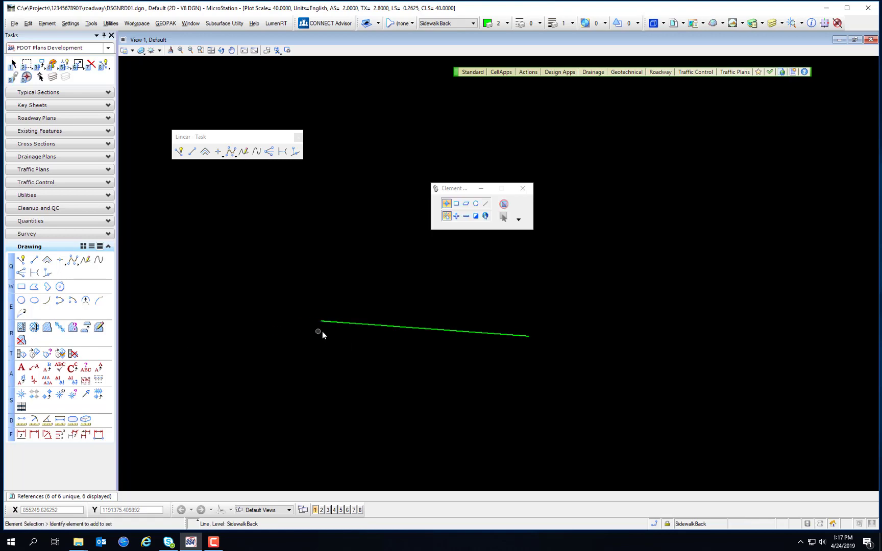
click(343, 323)
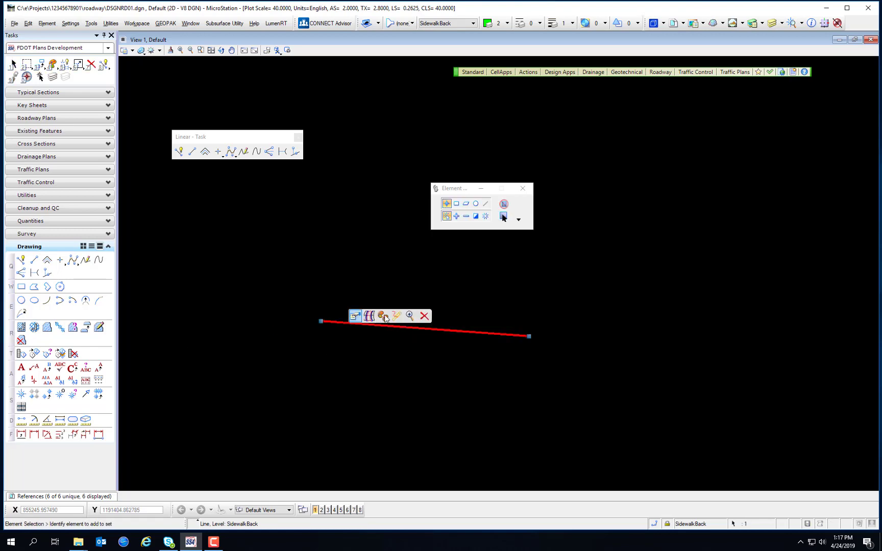
click(424, 316)
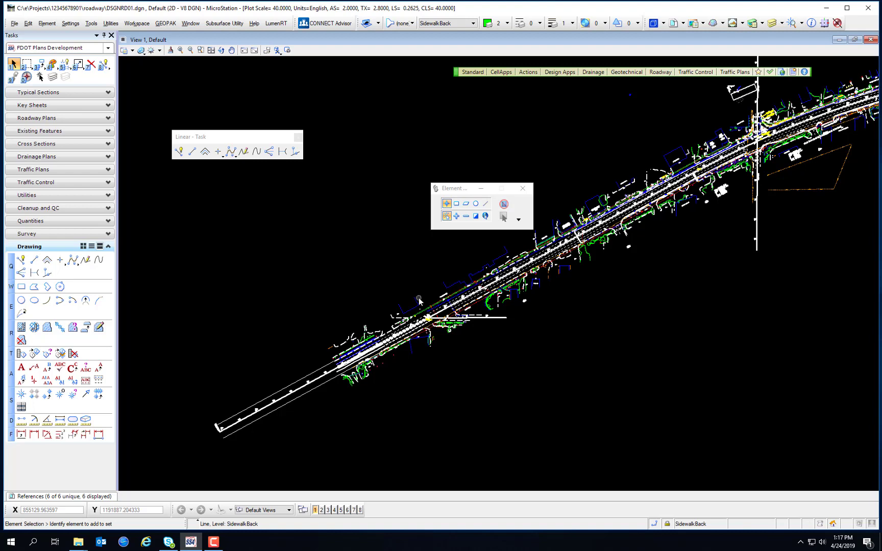
Step: Open the Polygons tools as a floating toolbox and place it just below the Linear toolbox
right_click(74, 287)
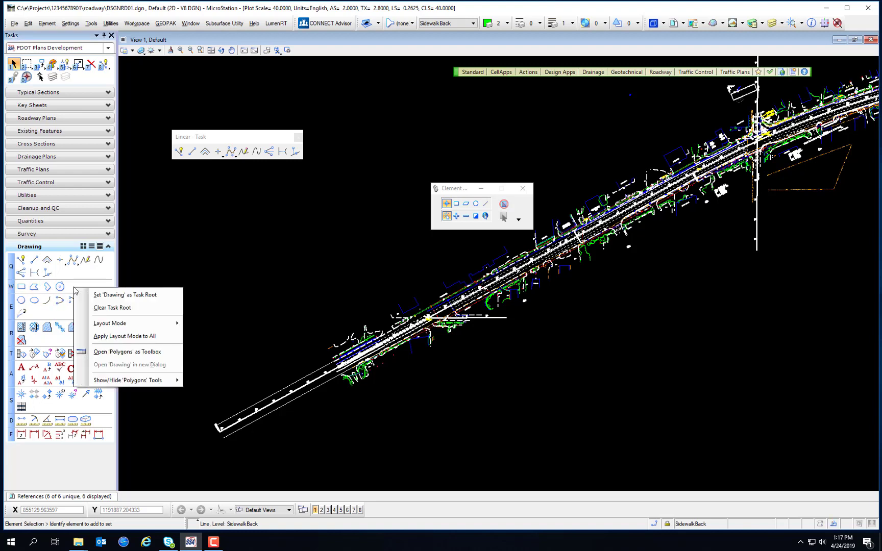
click(127, 352)
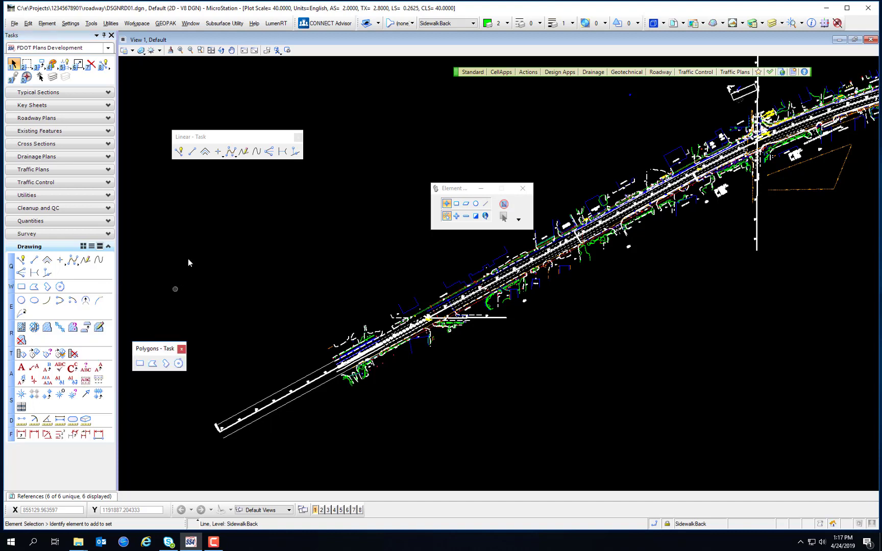
drag(192, 271, 194, 181)
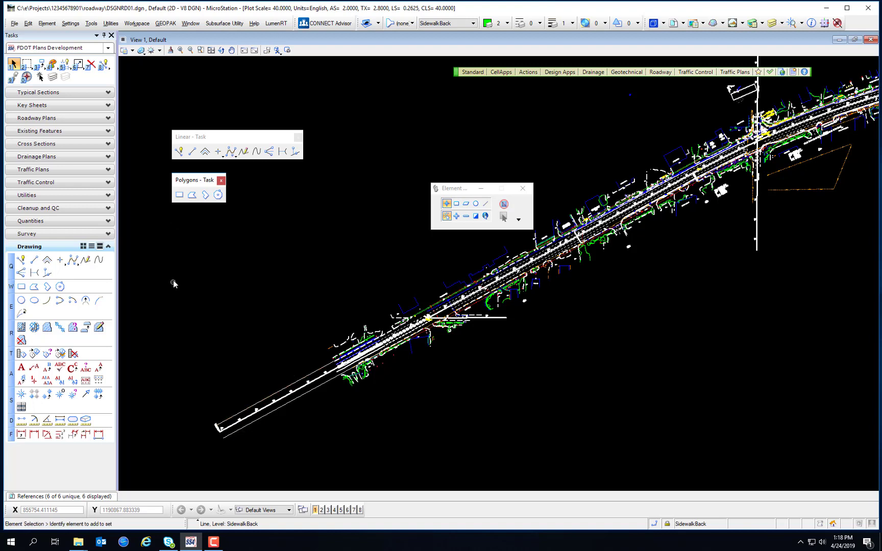
Step: Place an orthogonal block about 403 by 289 in the empty area, with Area set to Hole and no fill
click(179, 196)
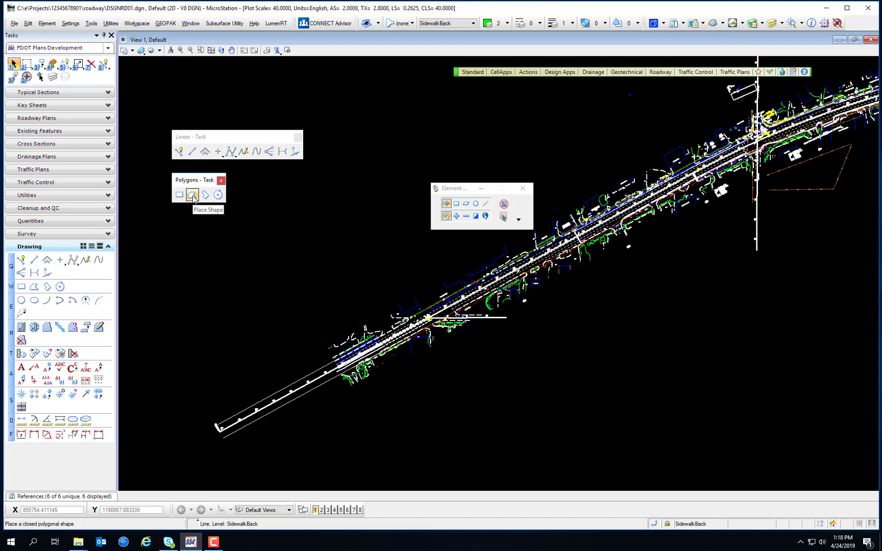
click(204, 196)
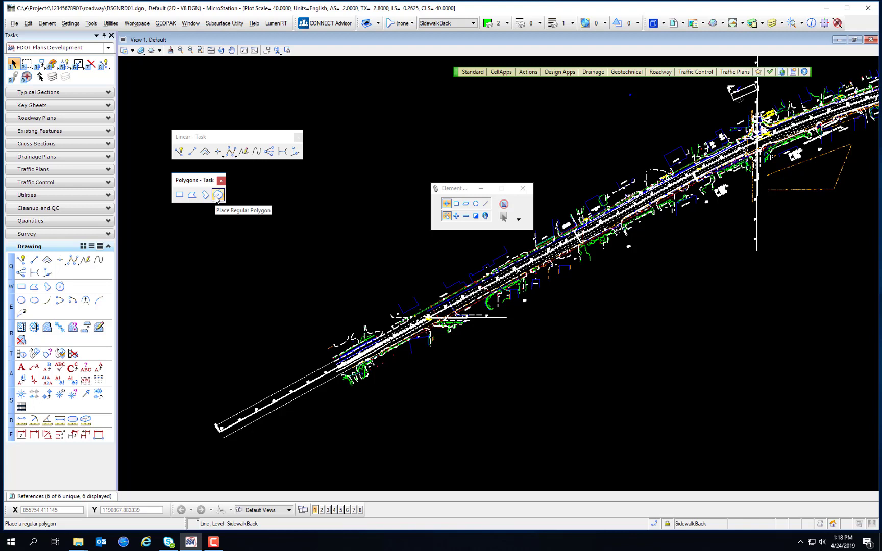
click(179, 194)
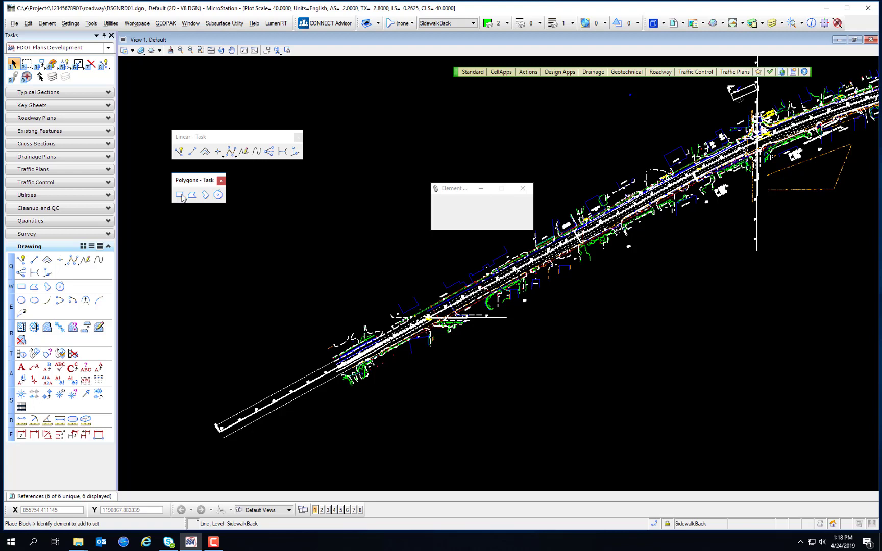
click(168, 237)
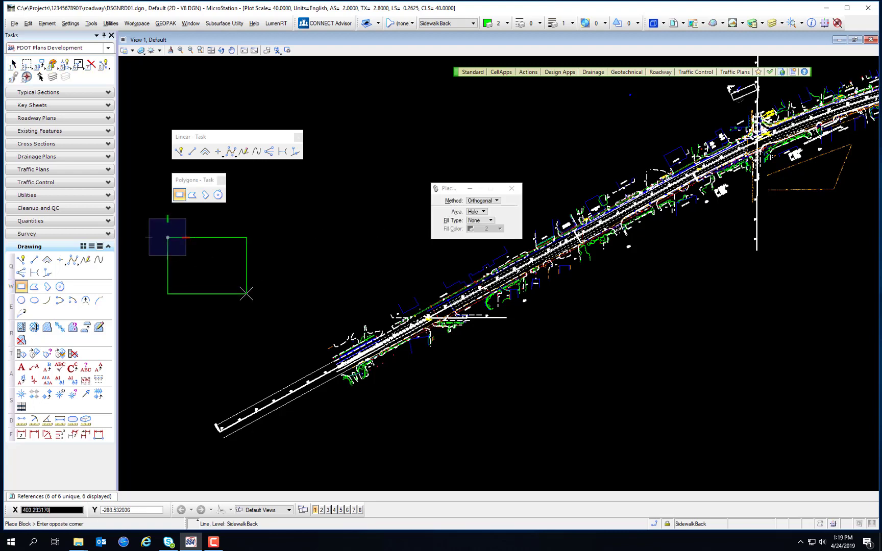
click(246, 294)
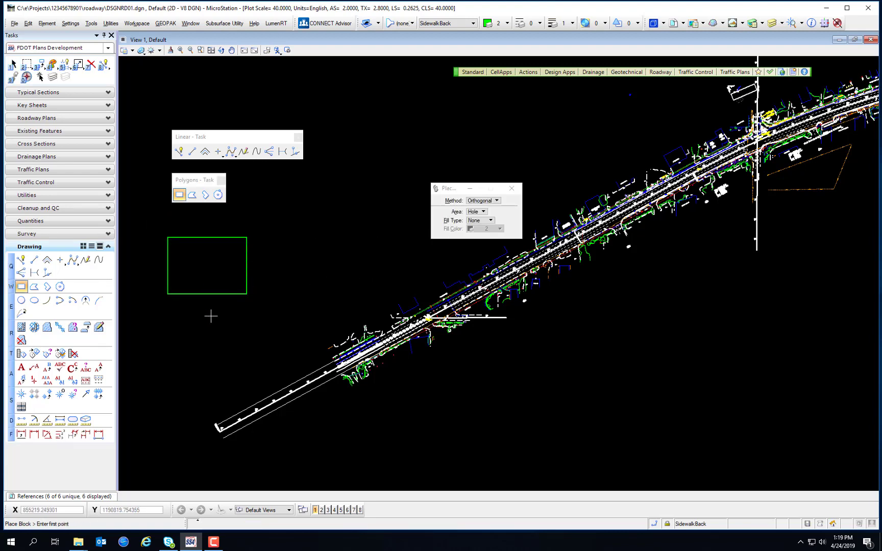
Step: Set the Place Block area to Solid and display the available fill types
click(477, 212)
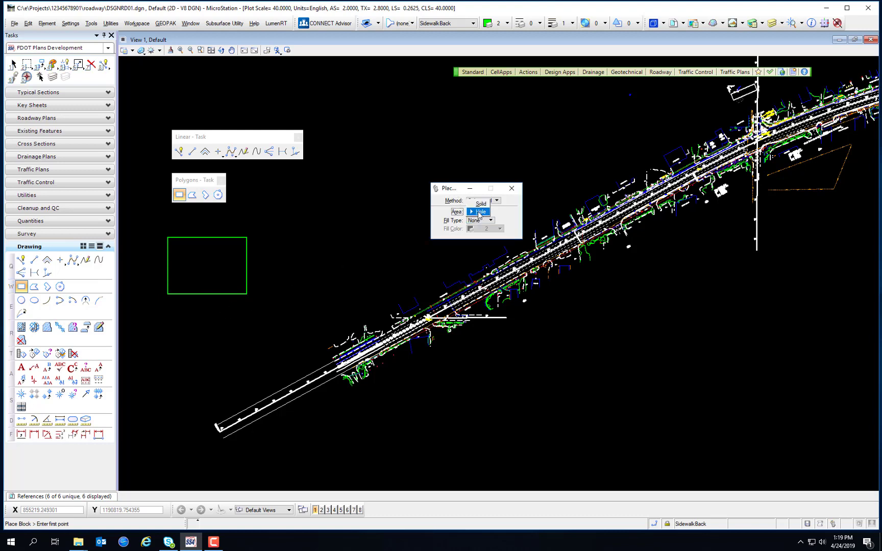
click(480, 203)
click(479, 213)
click(479, 212)
click(481, 220)
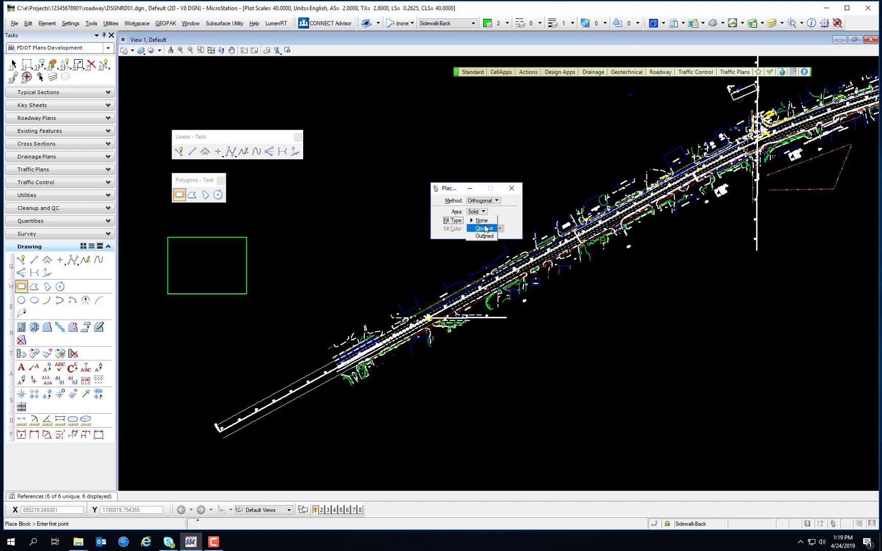
Step: Place a closed five-sided shape beside the block, with Area set to Solid and Fill Type None, closing the element after the fifth vertex
click(192, 195)
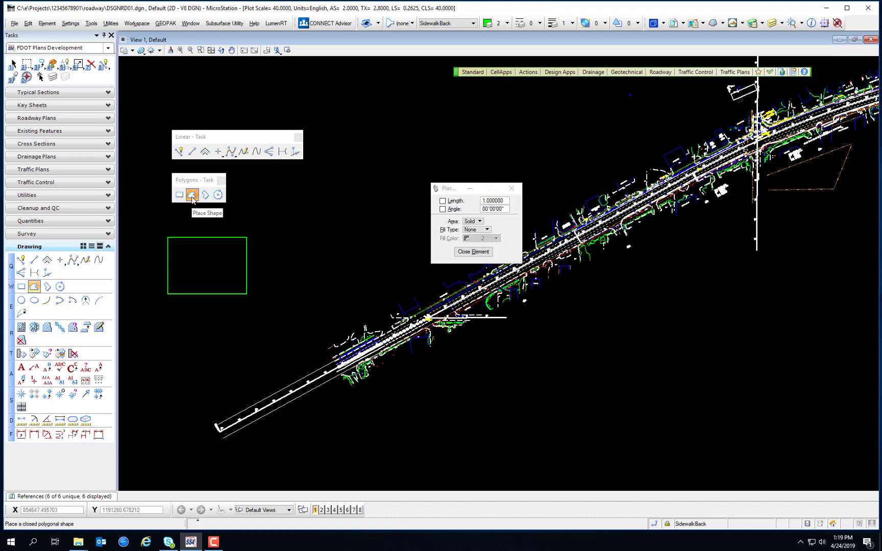
click(325, 202)
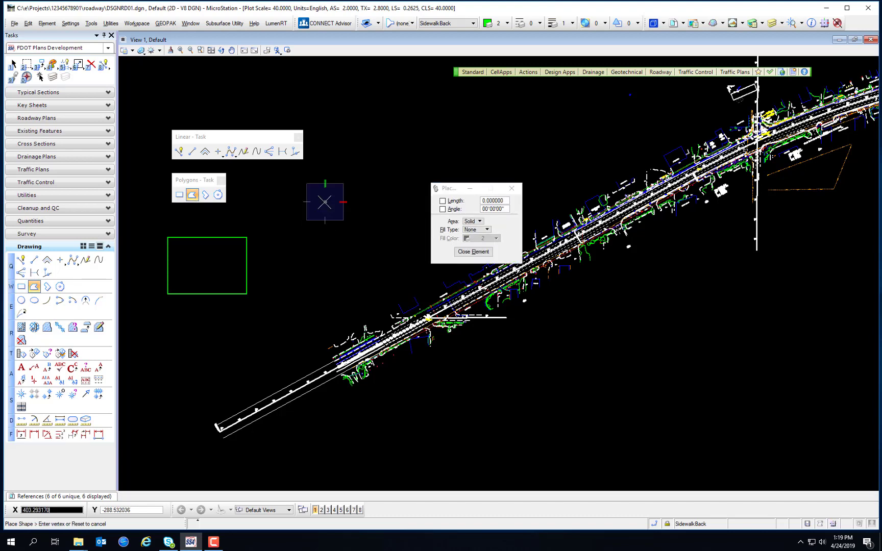
click(273, 226)
click(269, 290)
click(374, 284)
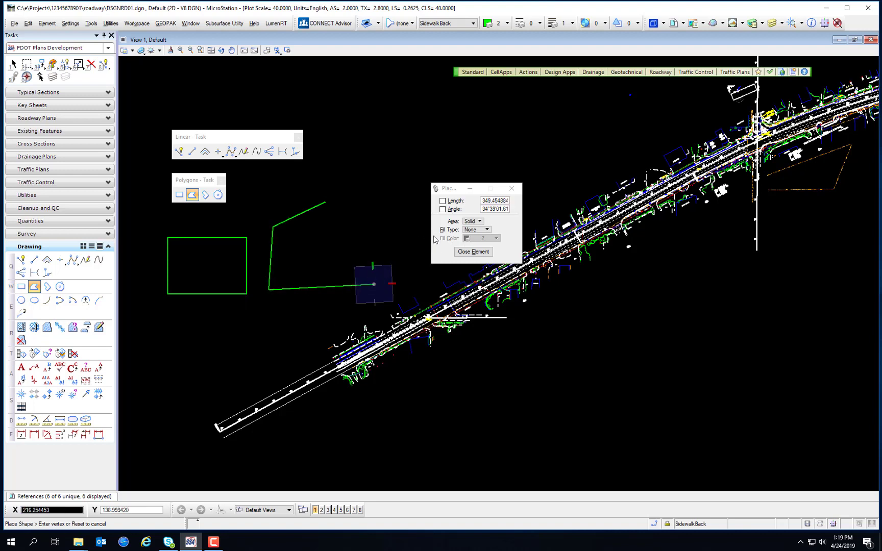
click(410, 230)
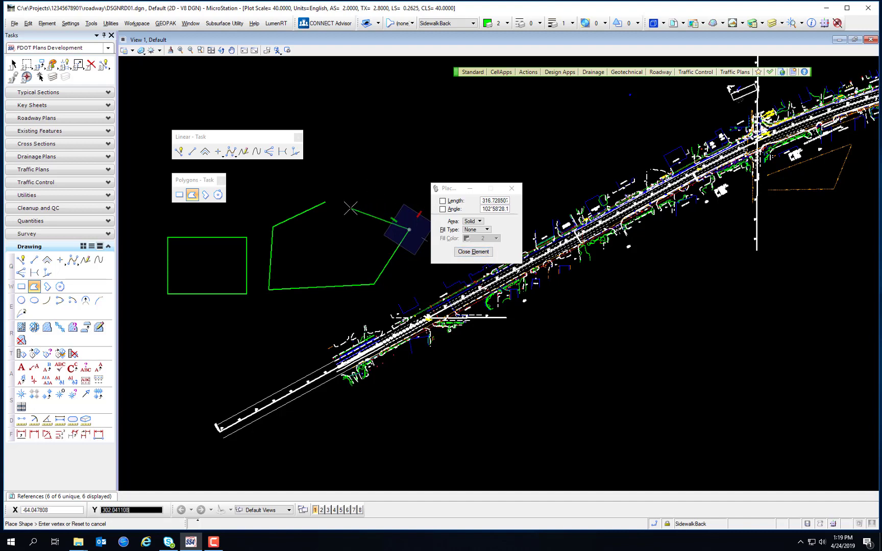
click(471, 252)
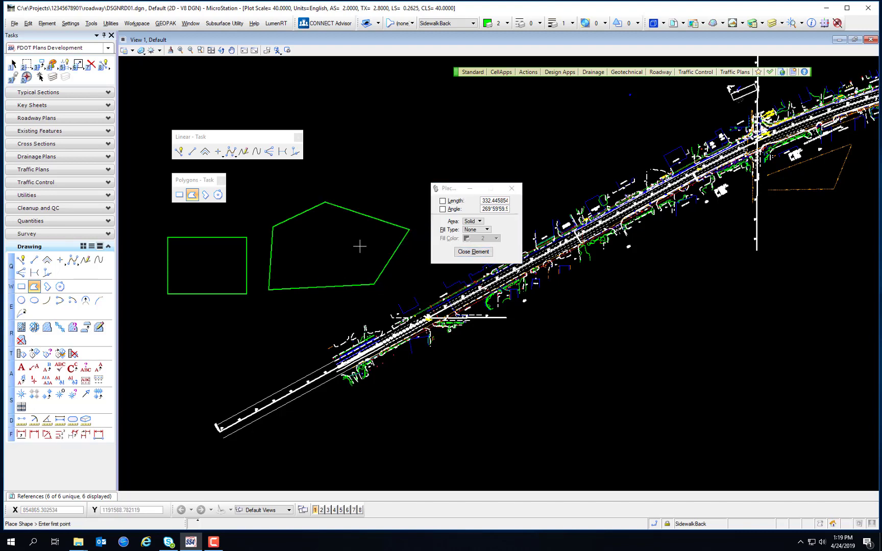
Step: Start an orthogonal shape with Area Solid and no fill, placing its stepped outline above the five-sided shape
click(205, 194)
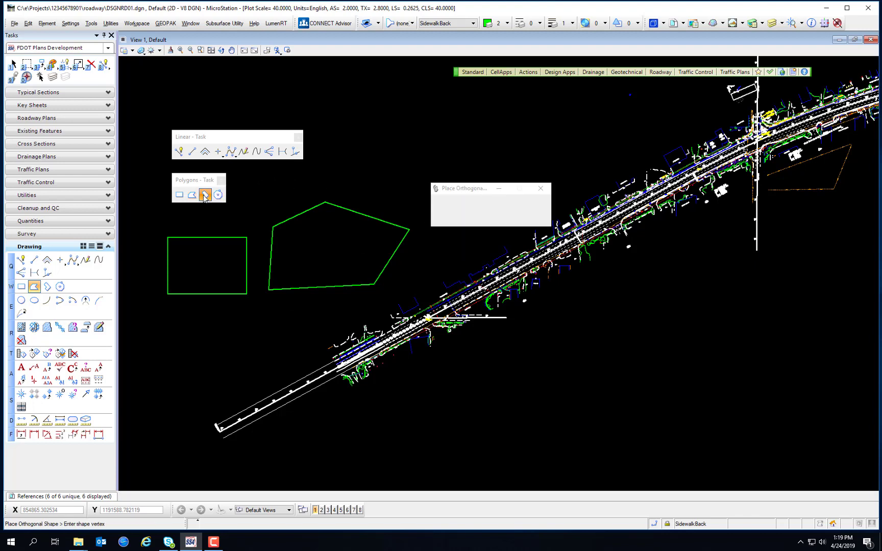
drag(456, 189, 608, 258)
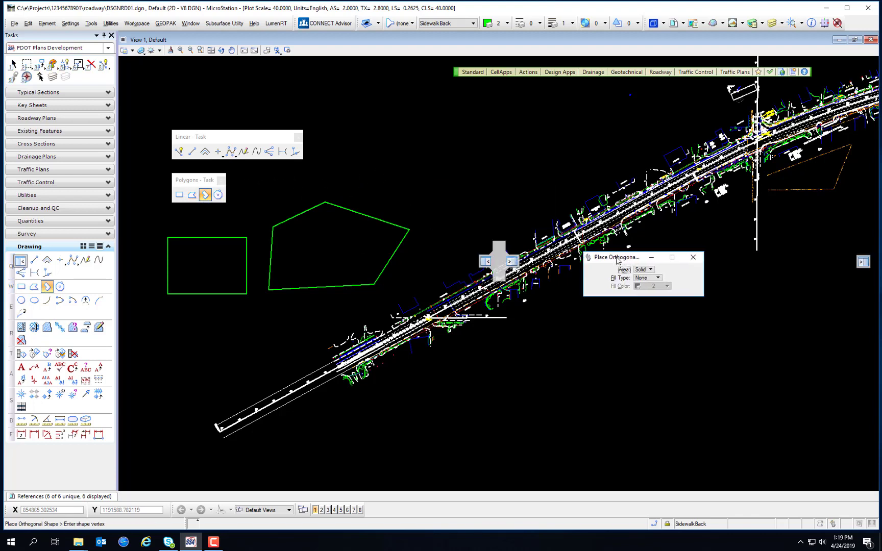
click(395, 188)
click(517, 181)
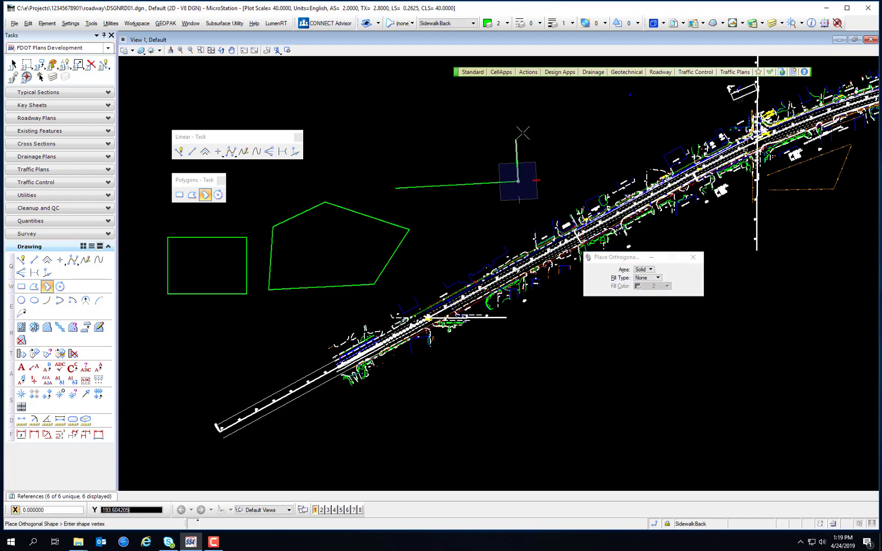
click(514, 104)
click(447, 106)
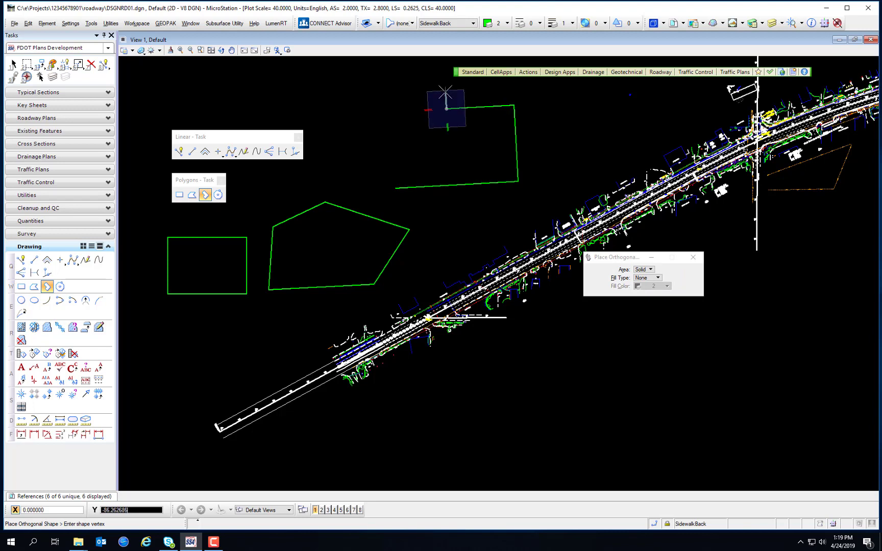
click(445, 77)
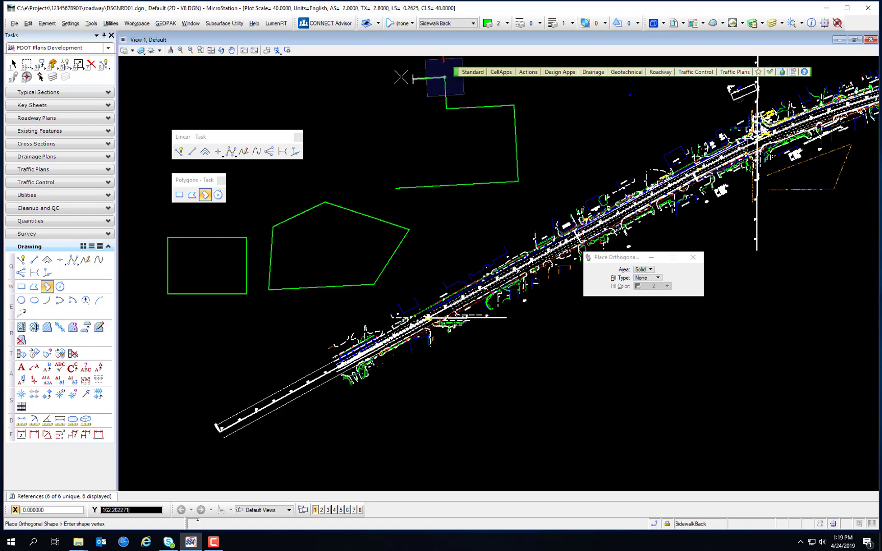
click(365, 81)
click(368, 147)
click(347, 184)
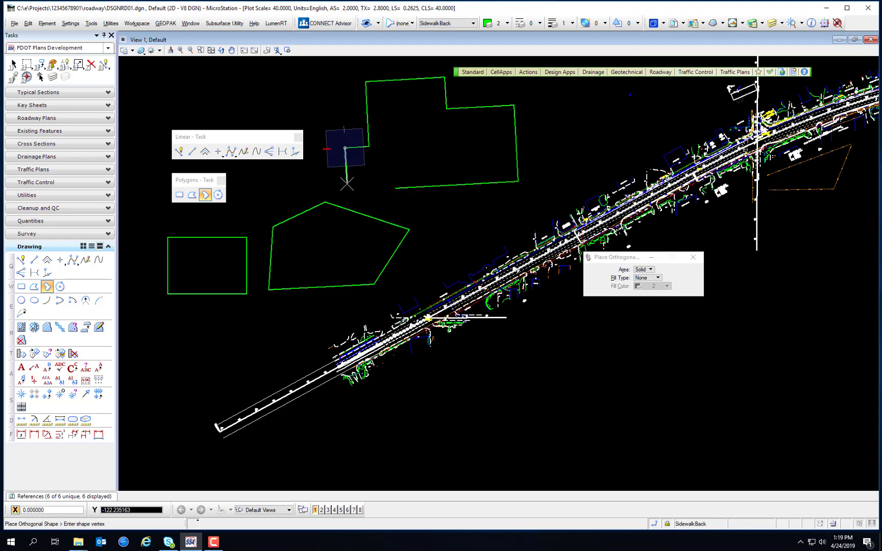
click(303, 189)
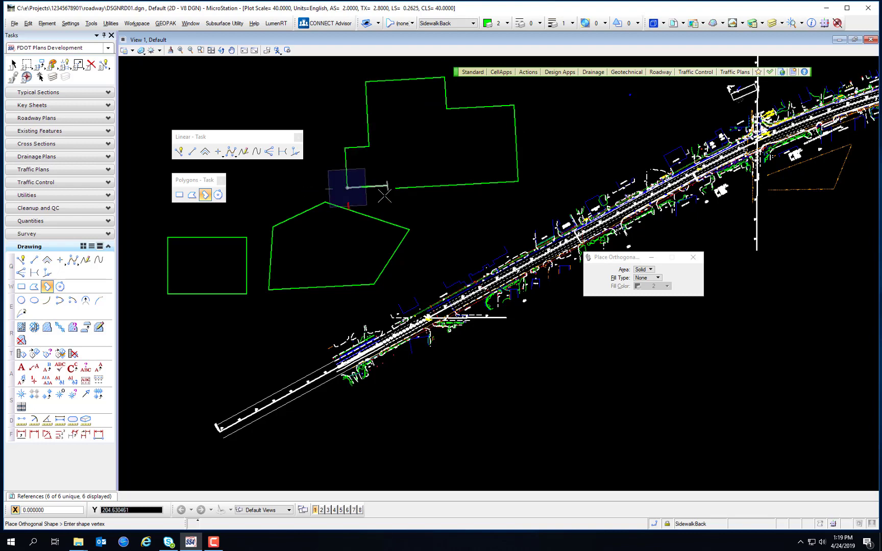
click(386, 187)
Step: Add a small rectangular notch to the orthogonal shape's lower edge and close the outline at its first vertex
scroll(388, 184, up, 7)
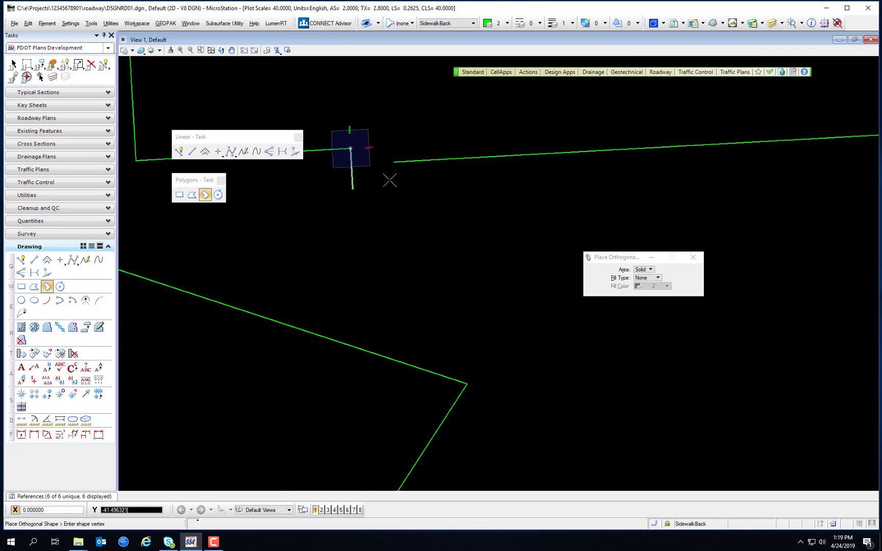
click(359, 190)
click(395, 185)
click(393, 163)
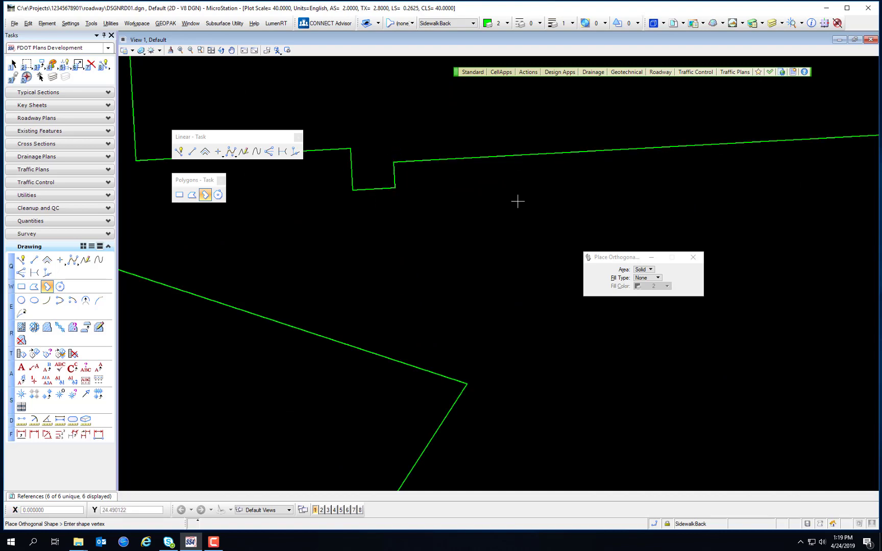
scroll(475, 220, down, 8)
scroll(439, 179, up, 5)
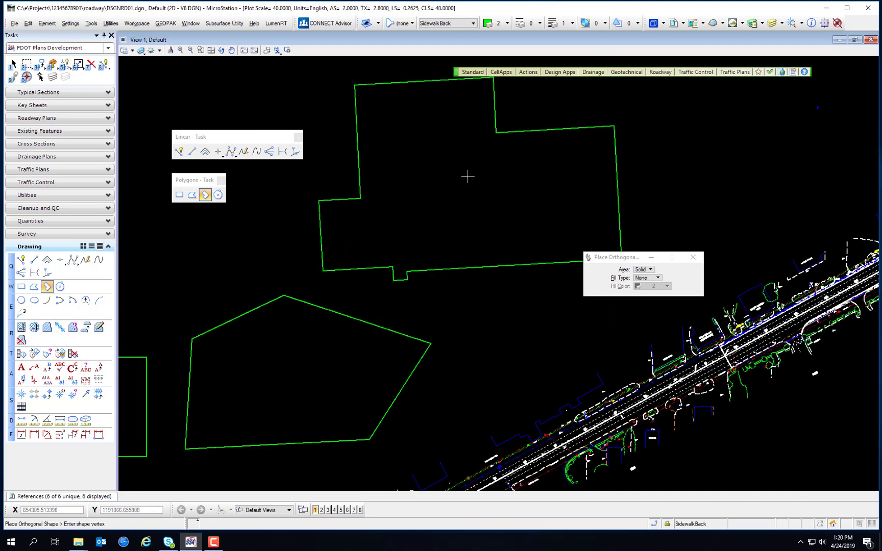
scroll(497, 256, down, 2)
middle_drag(498, 255, 421, 248)
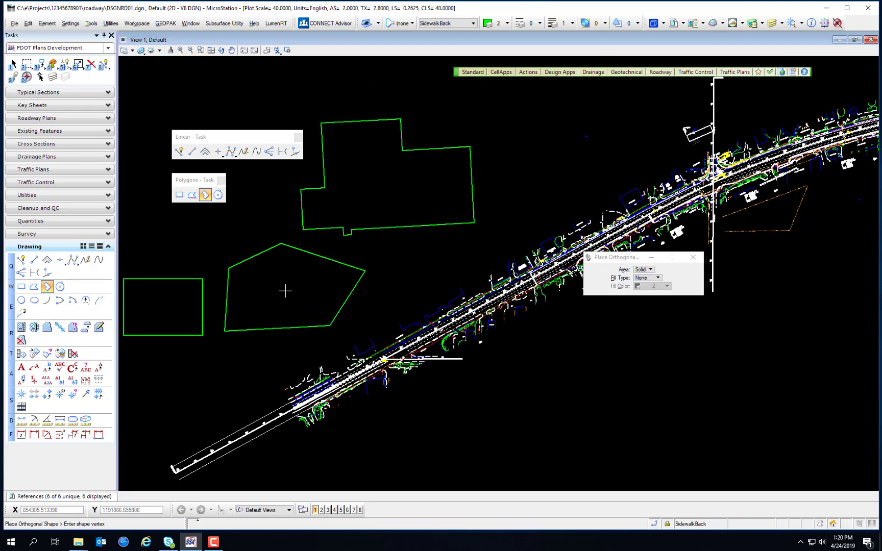
Step: Try a six-edge regular polygon with the Inscribed method, Area Solid and no fill, centred in the empty area near the orthogonal shape
click(218, 194)
middle_drag(517, 135, 429, 295)
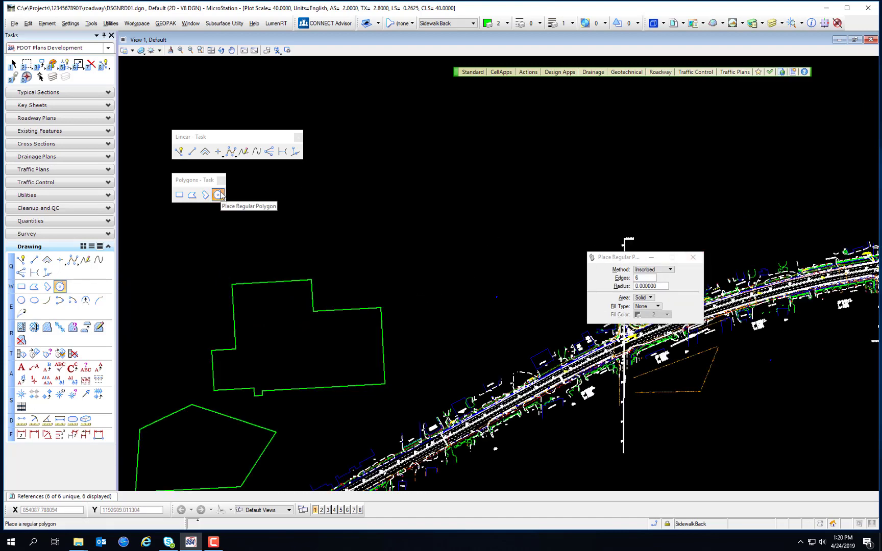
click(646, 279)
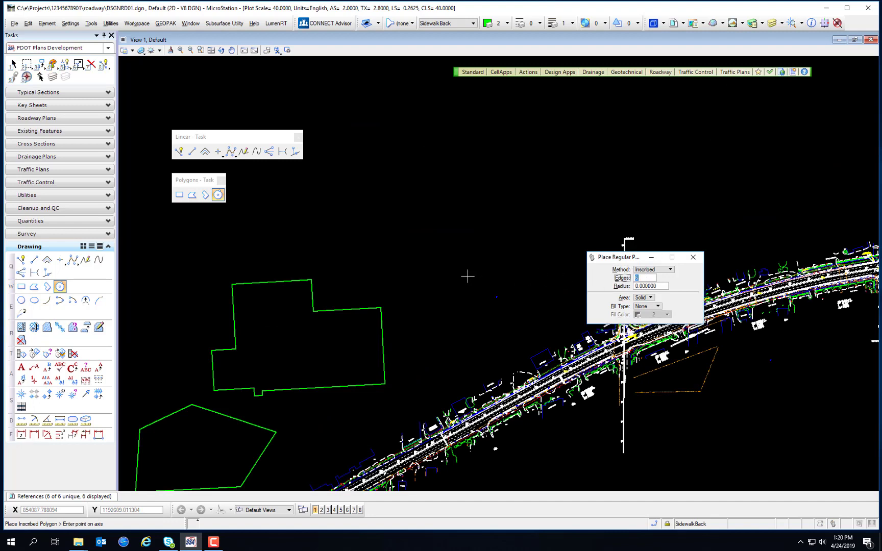
click(660, 268)
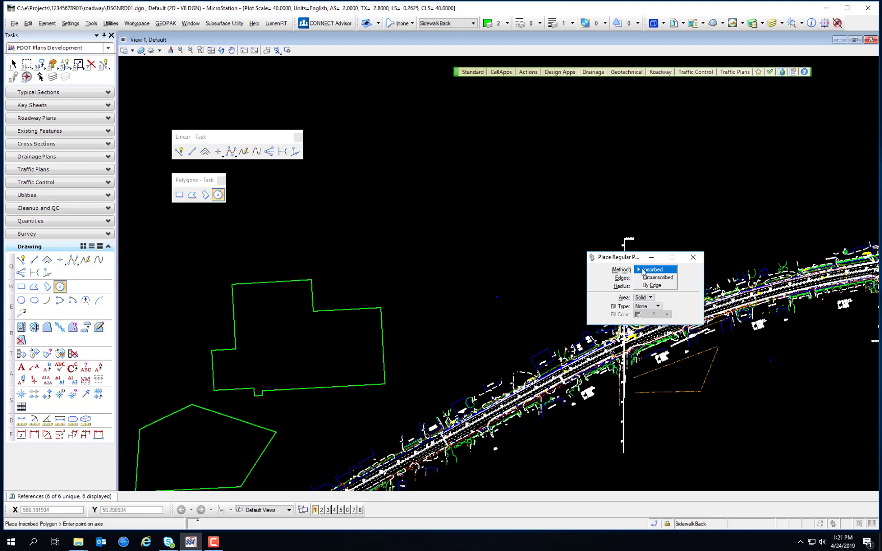
click(577, 293)
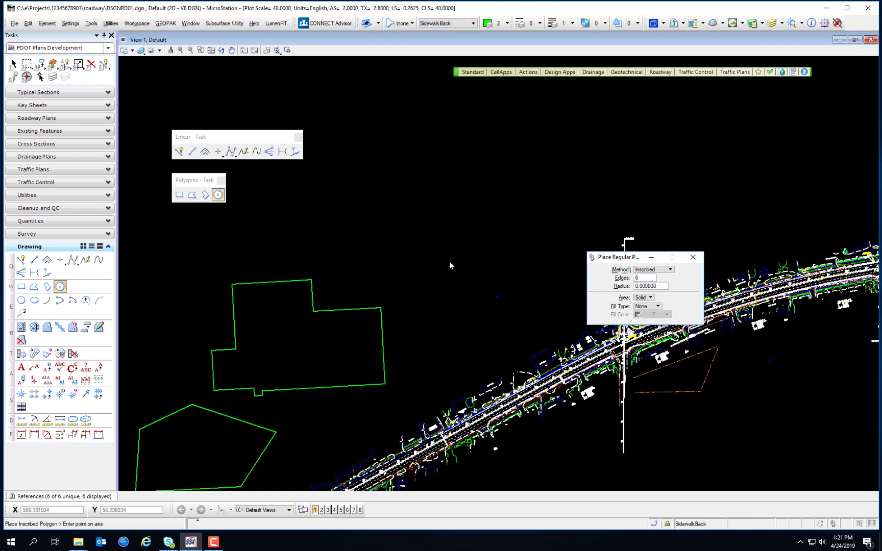
click(643, 280)
click(658, 286)
click(465, 261)
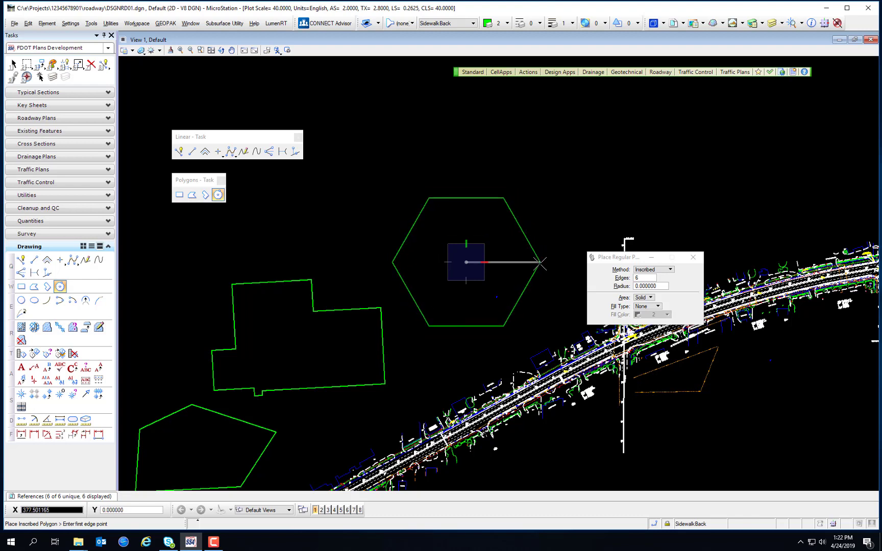
Step: Set the regular polygon method to Circumscribed and preview a six-edge polygon in the same empty area
click(656, 271)
click(657, 277)
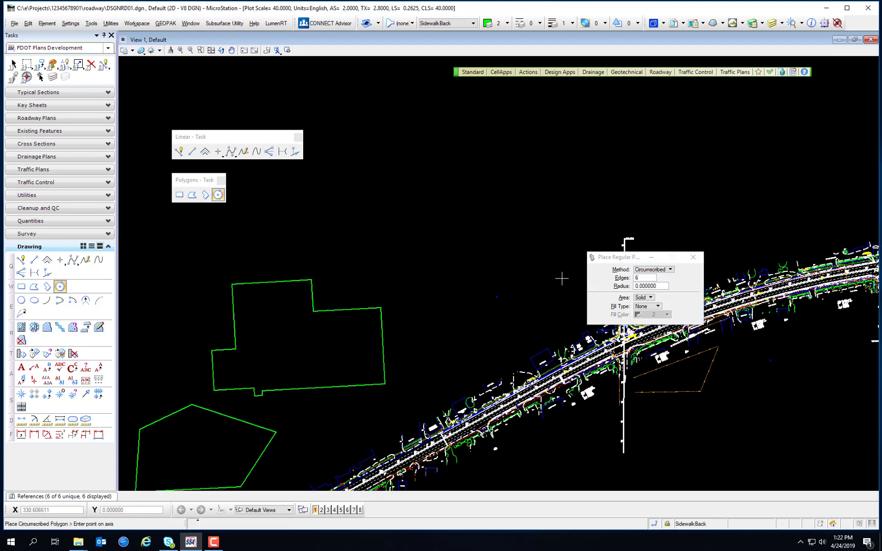
click(451, 267)
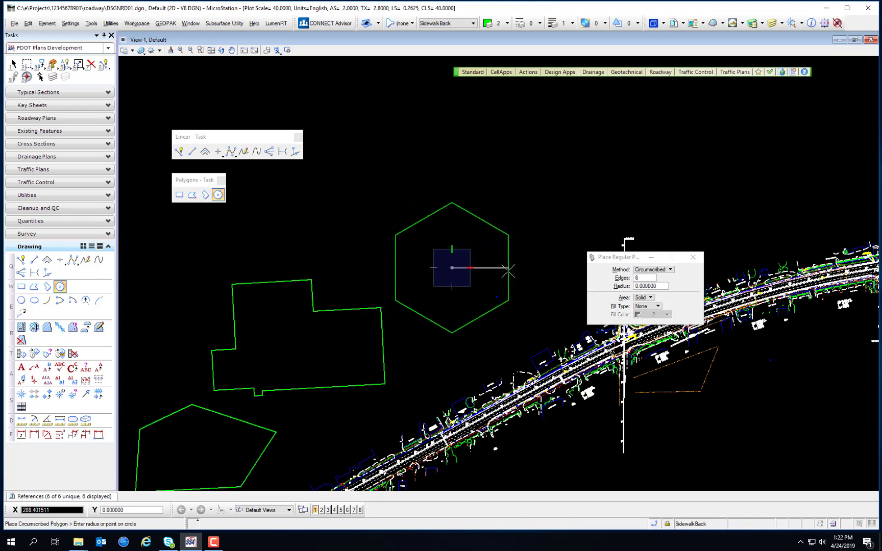
Step: Try the By Edge method for the six-edge regular polygon from a first edge point and cancel the placement
click(653, 269)
click(656, 278)
click(441, 266)
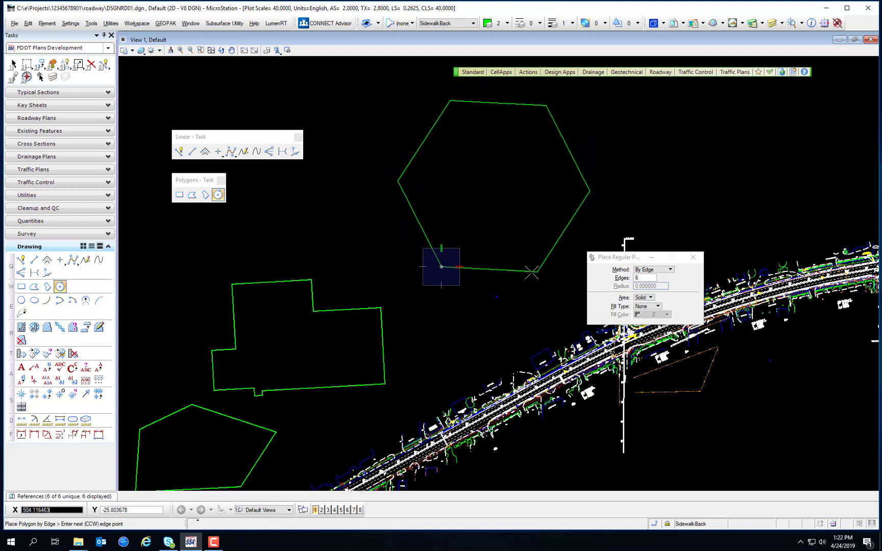
right_click(504, 271)
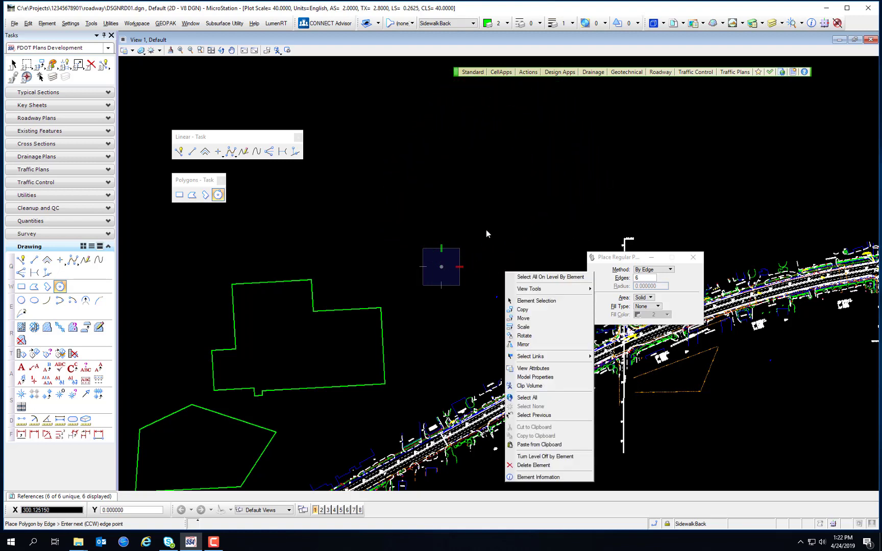
right_click(487, 240)
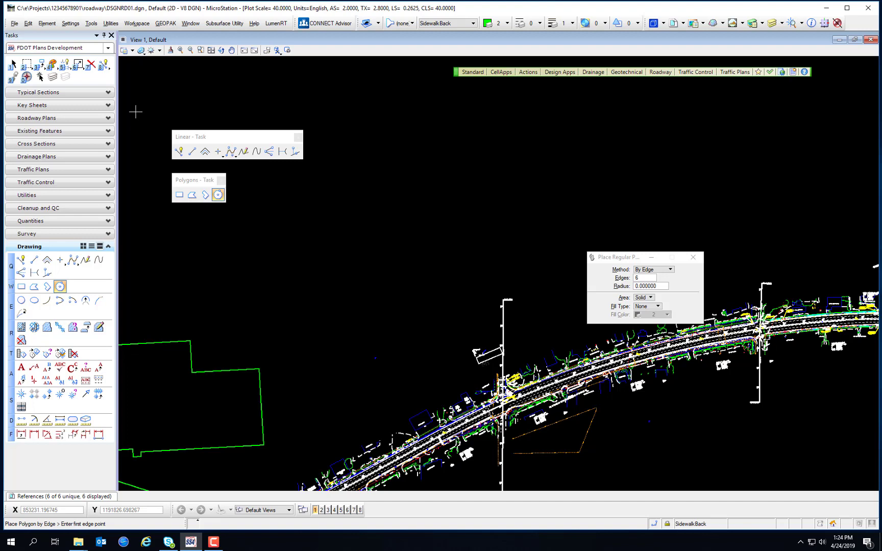
Step: Close the regular polygon settings, activate Place SmartLine, and move its settings window clear of the drawing area
drag(627, 257, 479, 162)
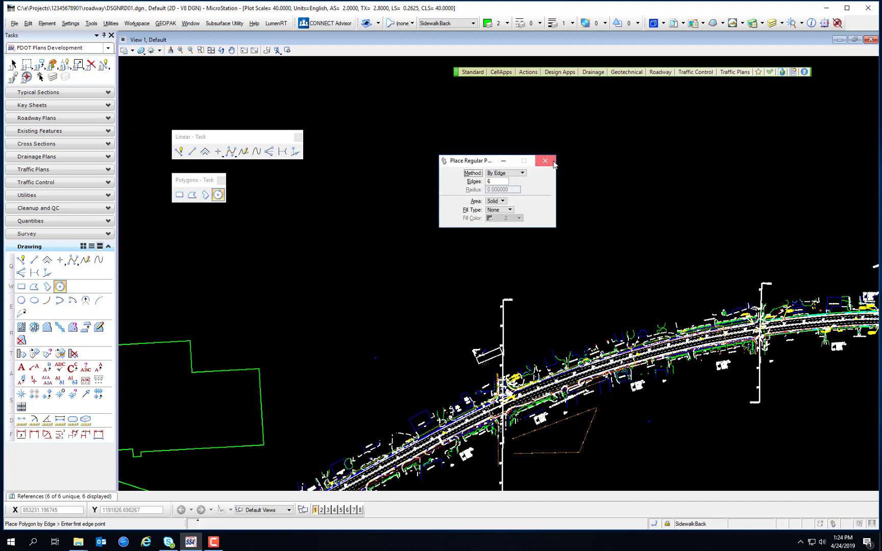
click(545, 161)
click(22, 261)
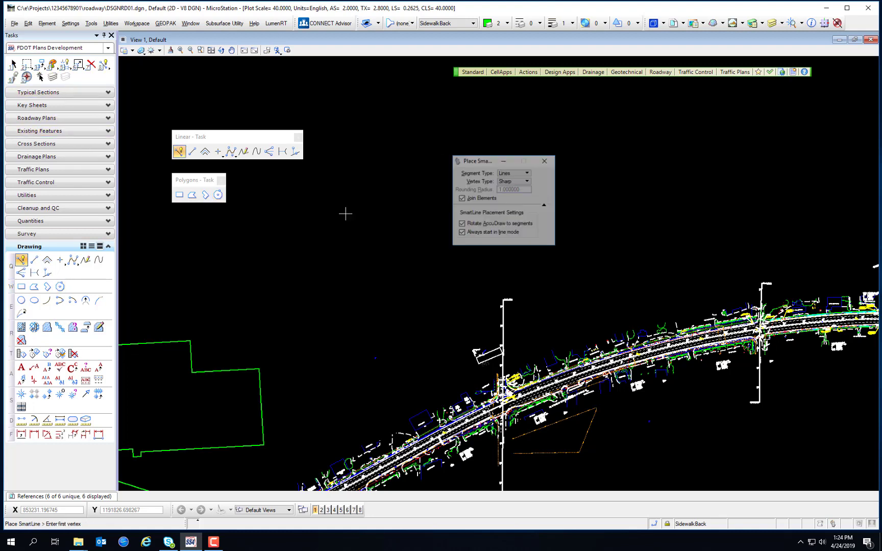
drag(478, 162, 656, 174)
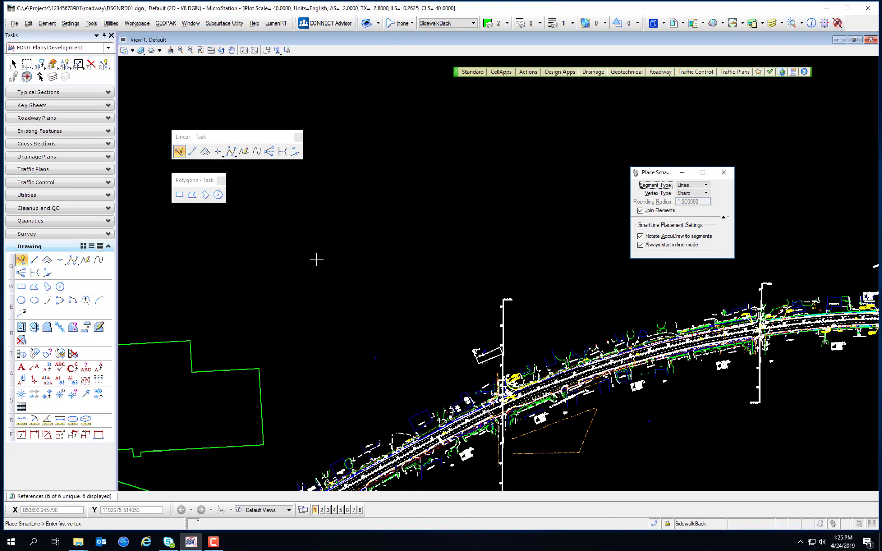
Step: Try a SmartLine line segment, then try an arc segment with Segment Type set to Arcs, cancelling both
click(359, 249)
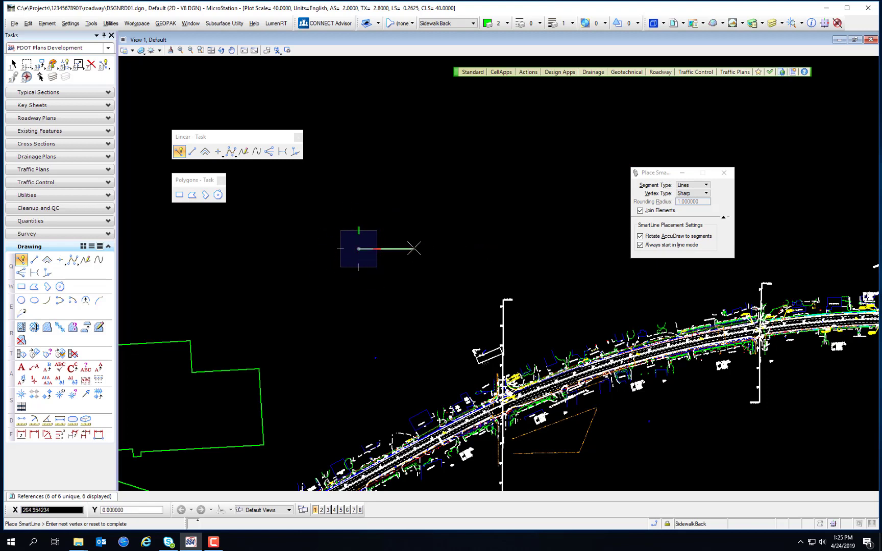
right_click(414, 249)
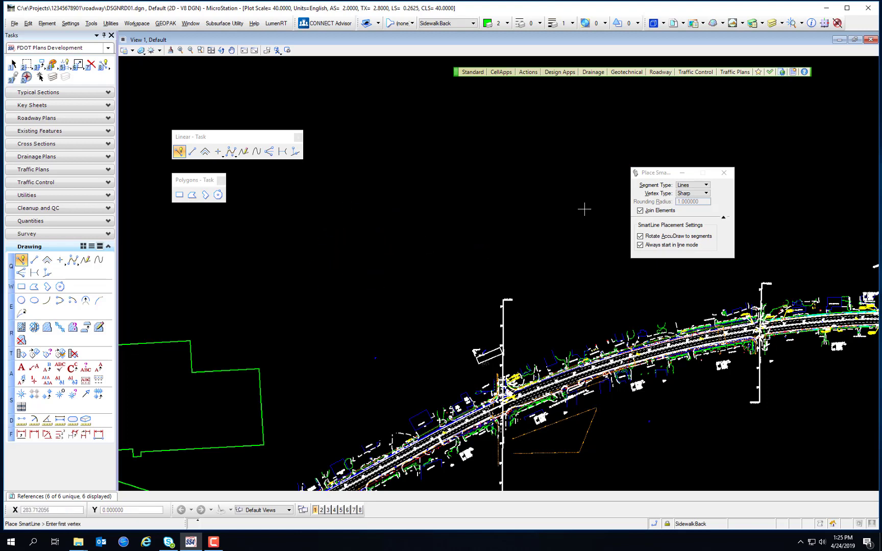
click(692, 185)
click(684, 196)
click(390, 251)
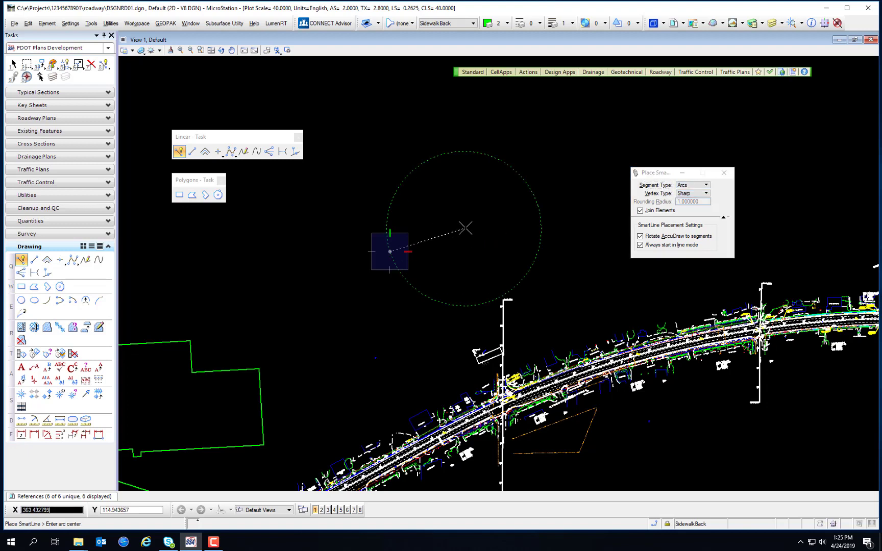
click(440, 251)
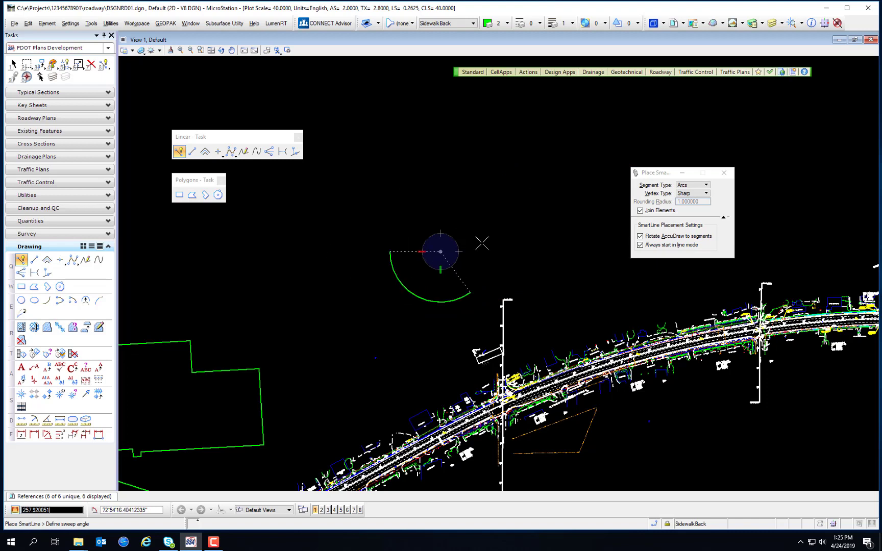
right_click(468, 193)
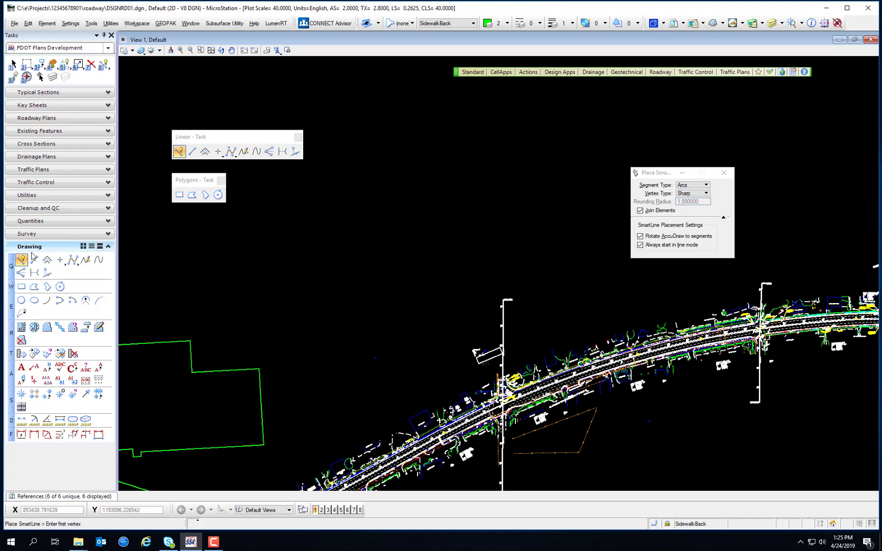
Step: Try a SmartLine in the empty area, switching its segment type between Lines and Arcs, cancel it, and return to Element Selection
click(238, 297)
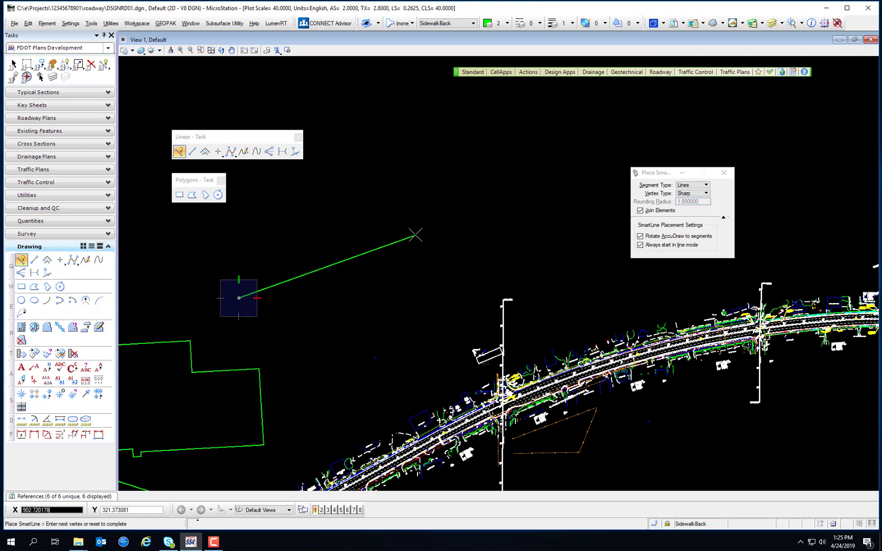
key(space)
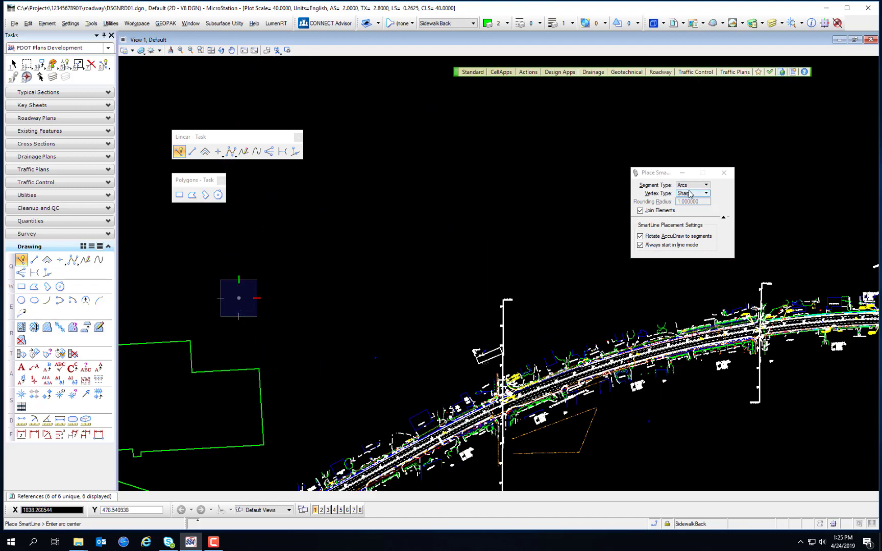
key(space)
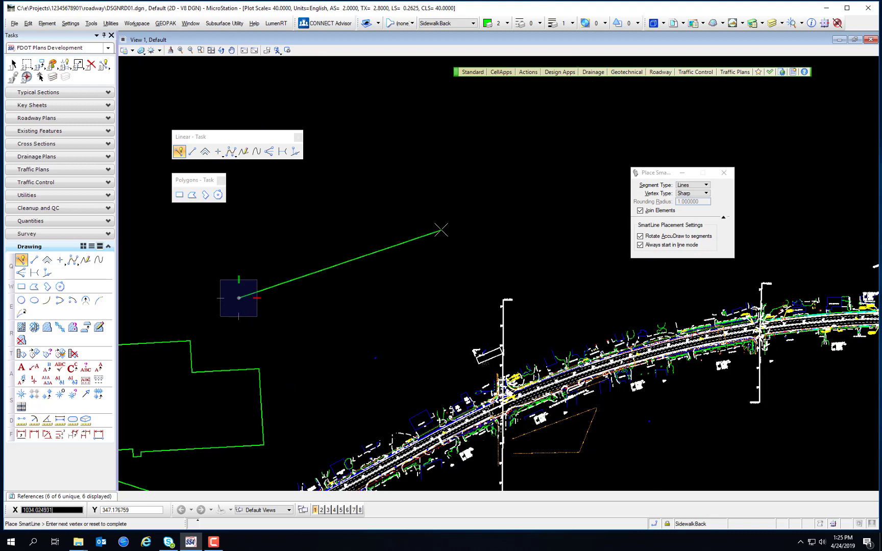
key(space)
key(space)
key(space)
right_click(424, 299)
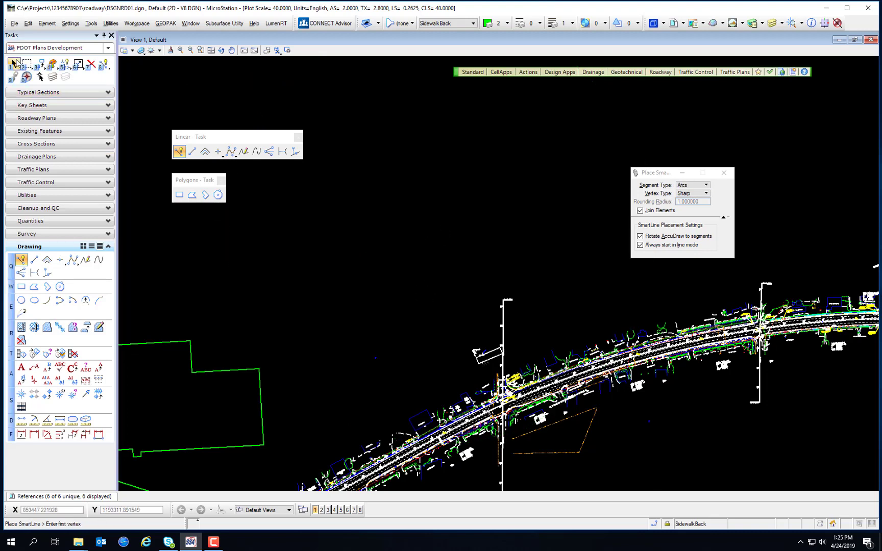
click(14, 64)
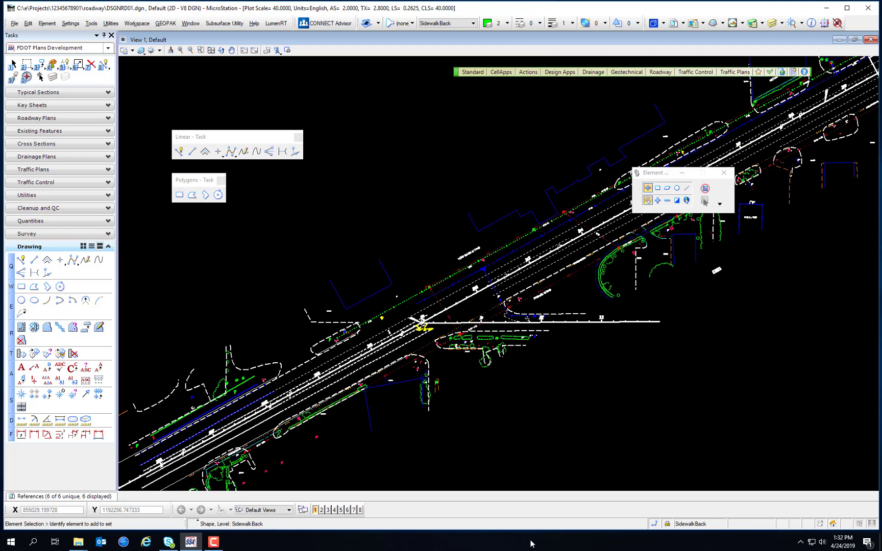
Step: Set the active drawing level to Building
middle_drag(202, 425, 365, 313)
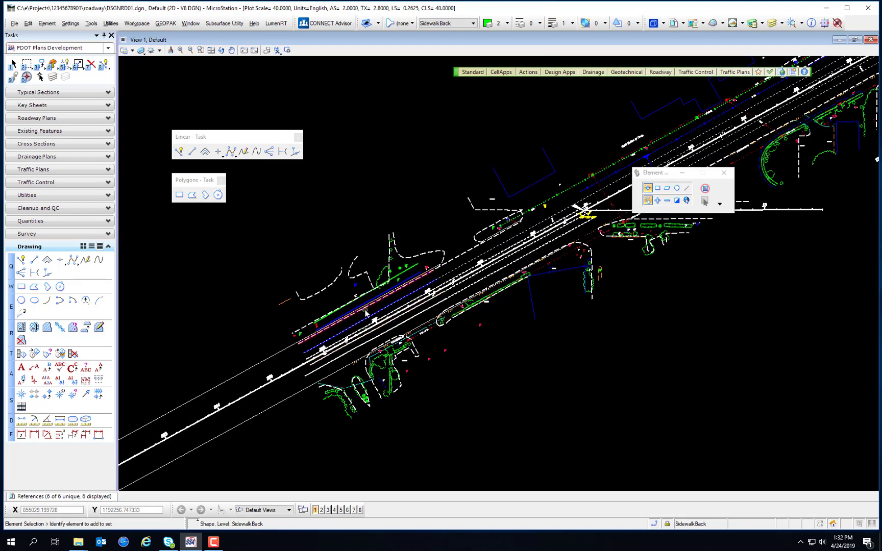
scroll(365, 313, up, 2)
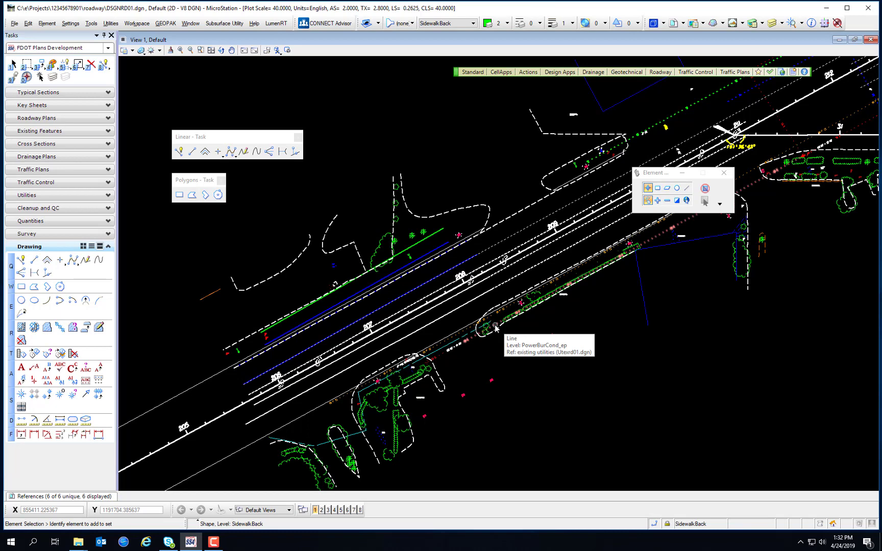
click(462, 23)
drag(518, 123, 520, 67)
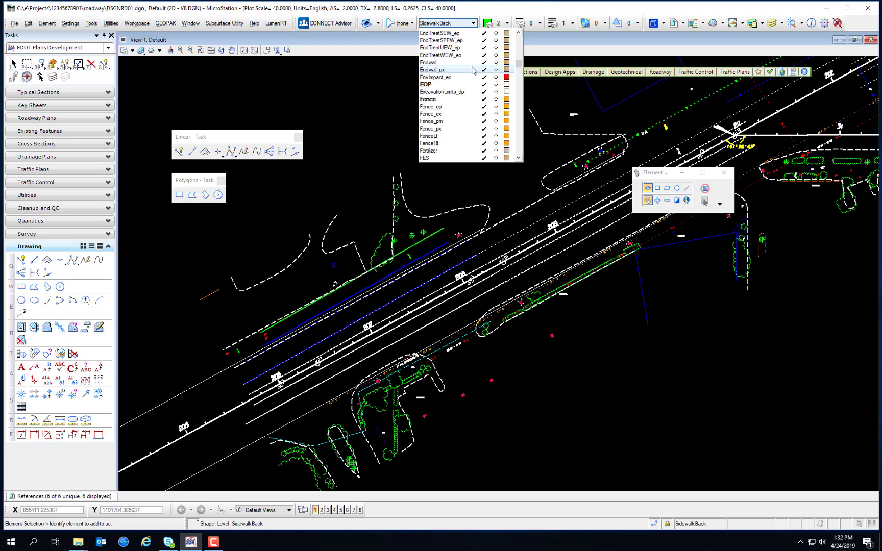
scroll(474, 70, up, 5)
scroll(459, 92, down, 6)
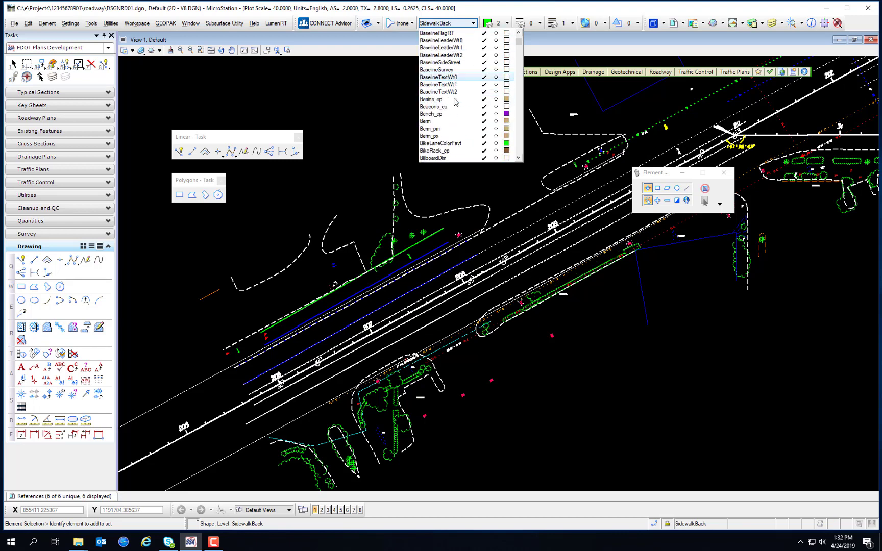
scroll(454, 96, down, 6)
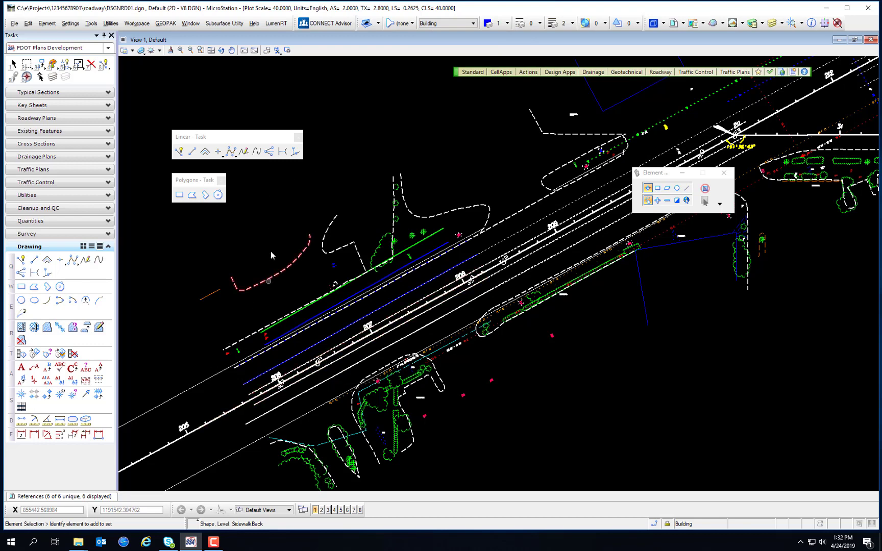
Step: Rotate the view by the 2 Points method along the baseline from station 206 to 207 and activate Place Orthogonal Shape
scroll(269, 303, up, 2)
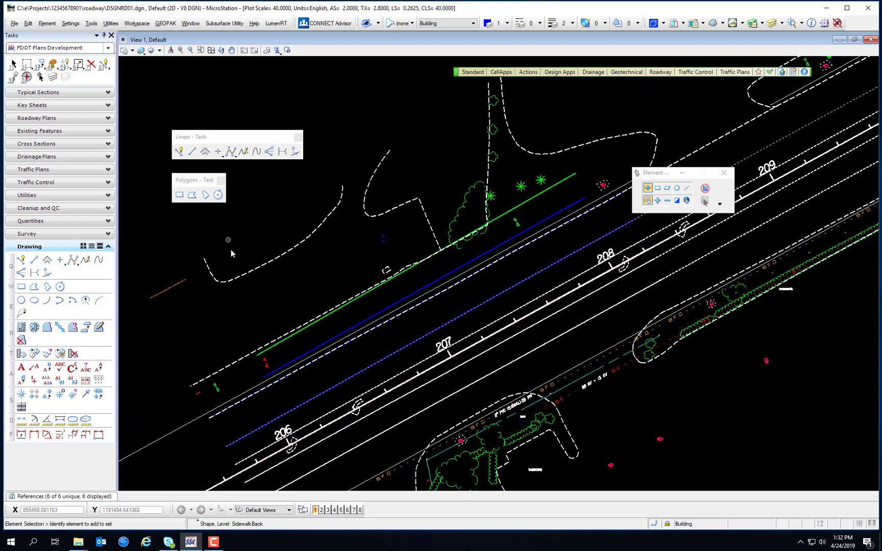
mouse_move(273, 260)
middle_down()
mouse_move(328, 268)
mouse_move(349, 290)
middle_up()
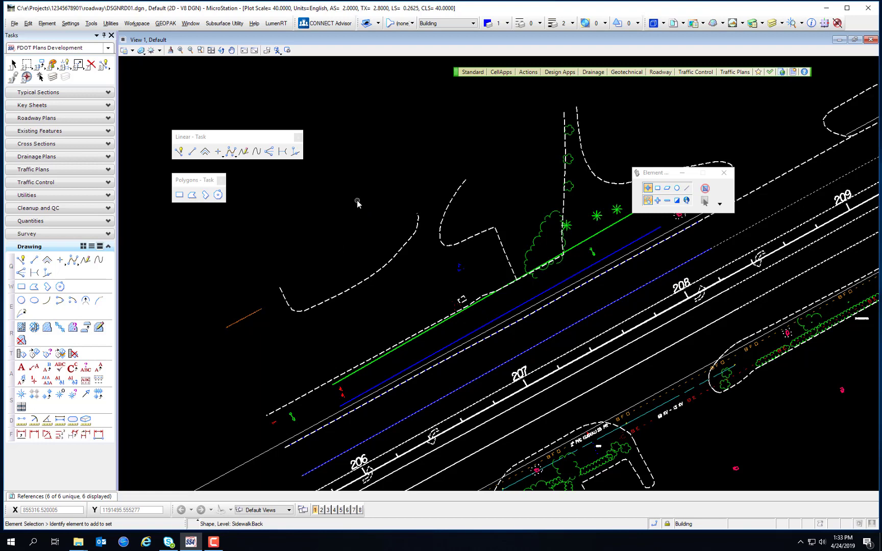
click(205, 194)
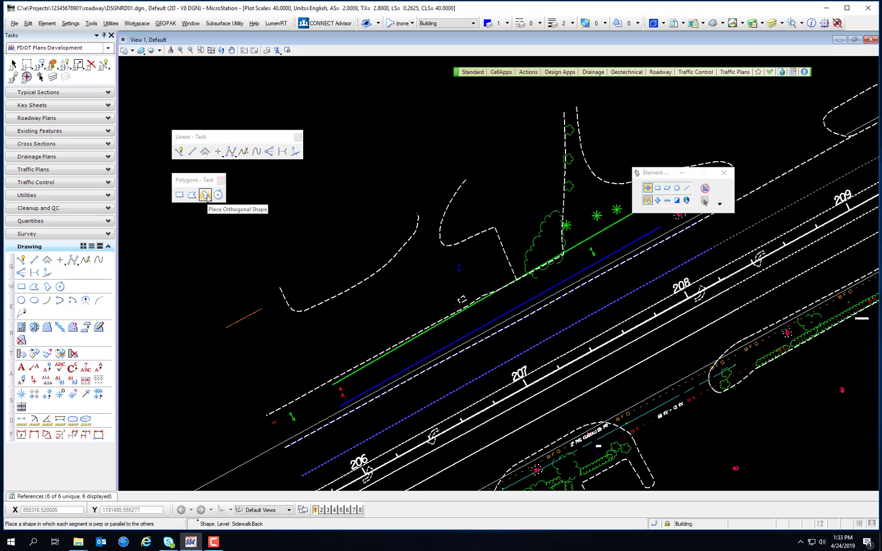
click(205, 195)
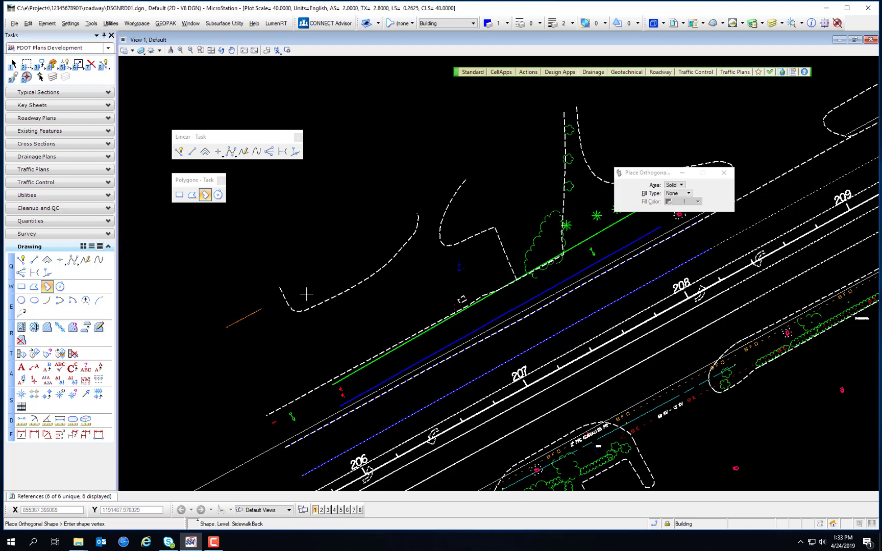
click(221, 50)
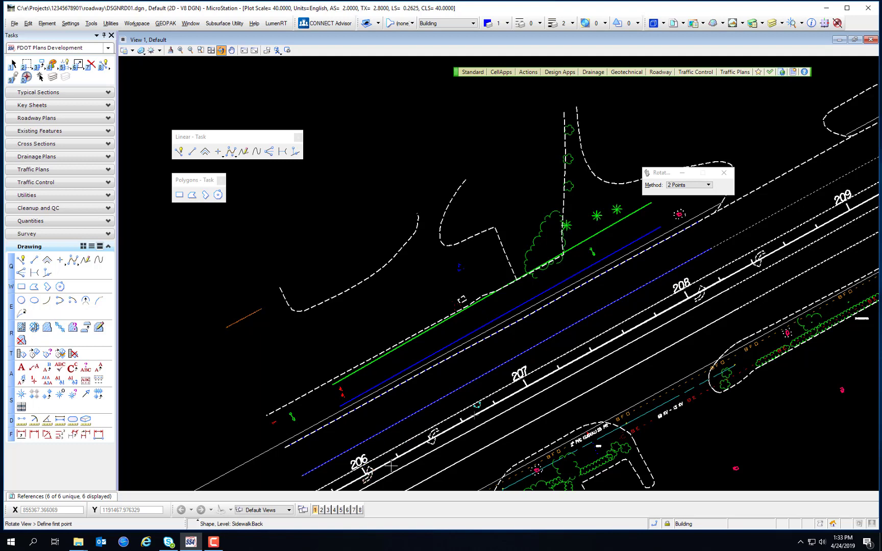
scroll(391, 466, up, 5)
click(299, 472)
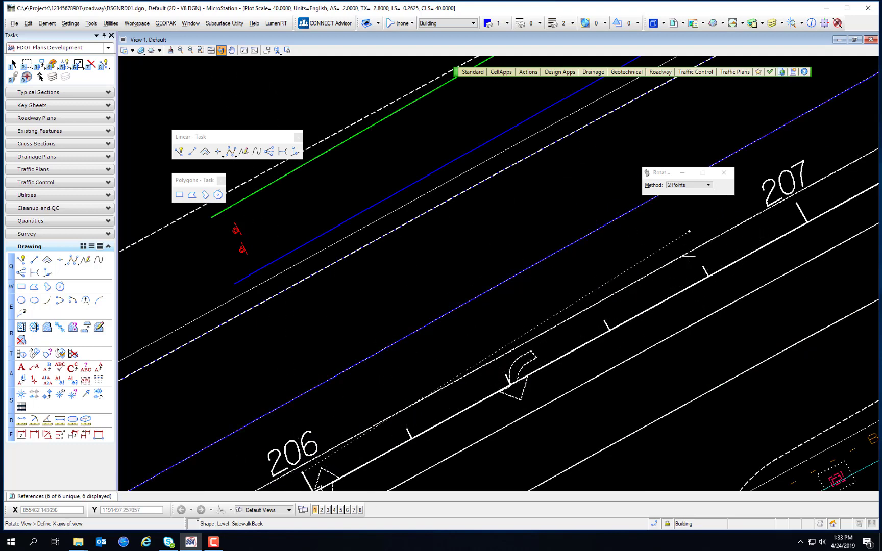
click(799, 203)
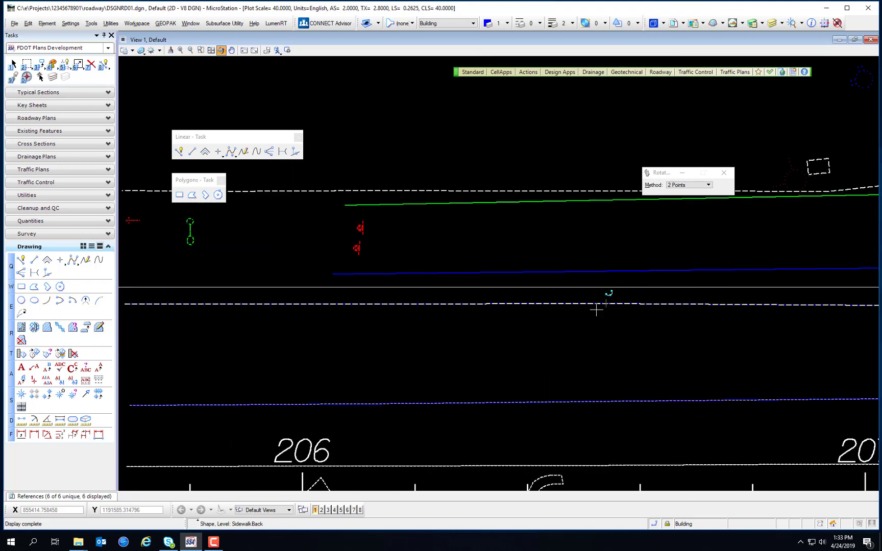
key(w)
key(3)
middle_drag(495, 218, 450, 383)
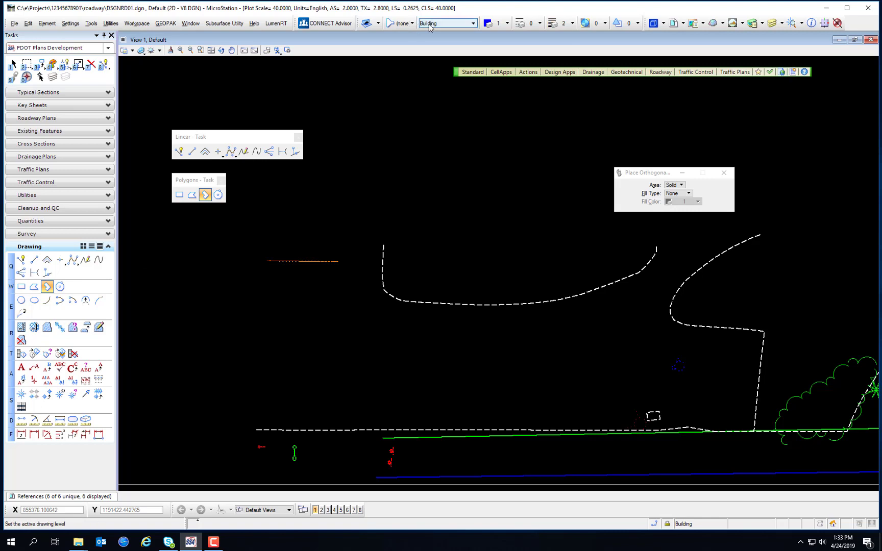
Step: Draw an unfilled L-shaped orthogonal building outline inside the curved dashed line and undo its placement
click(402, 281)
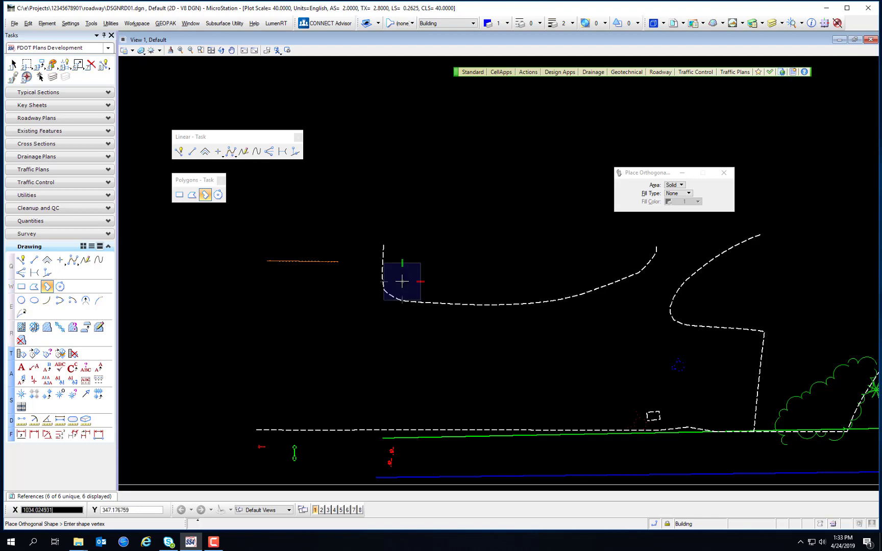
click(593, 281)
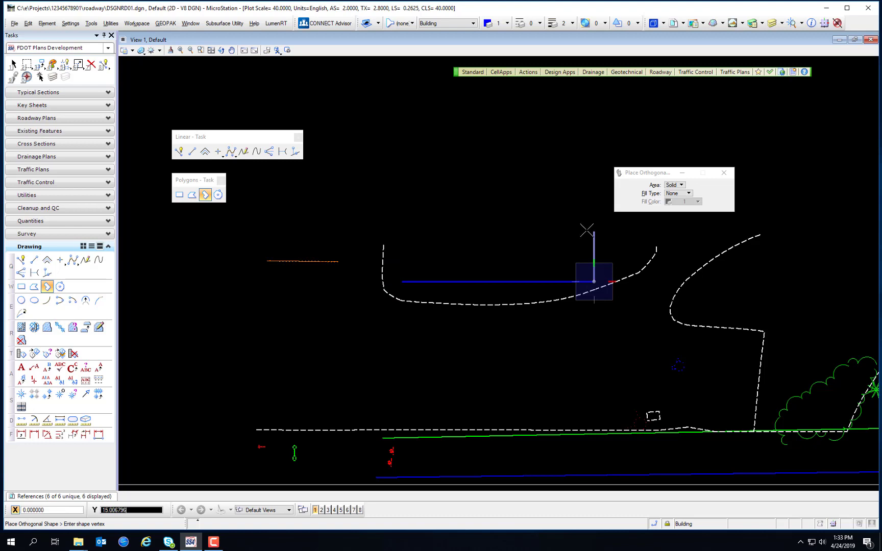
click(594, 227)
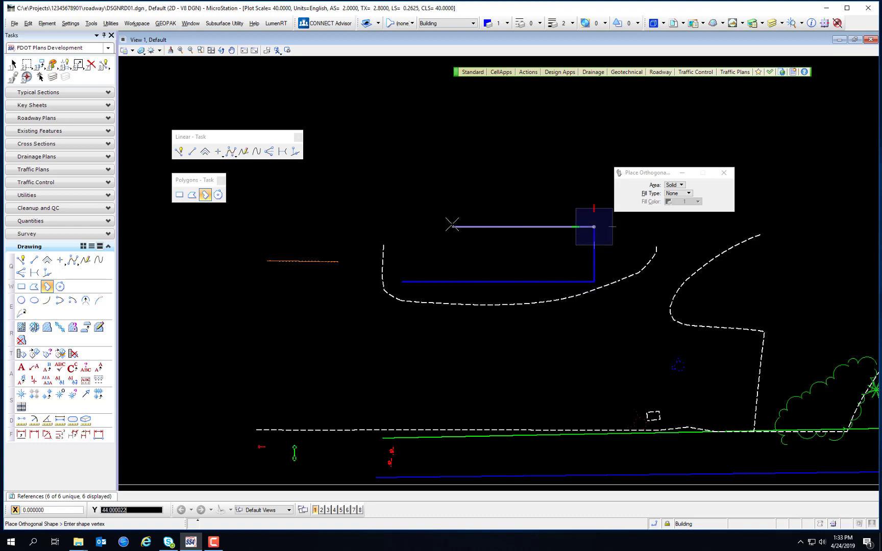
click(482, 223)
click(481, 156)
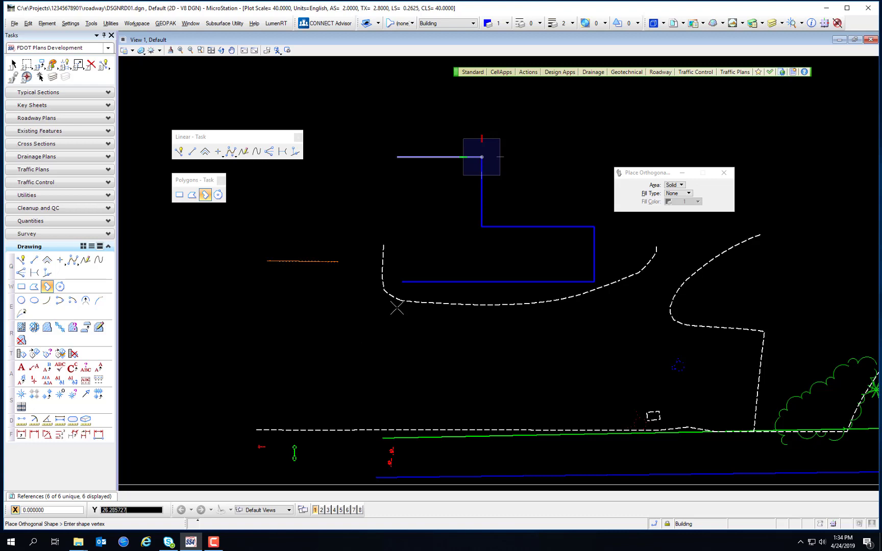
click(403, 281)
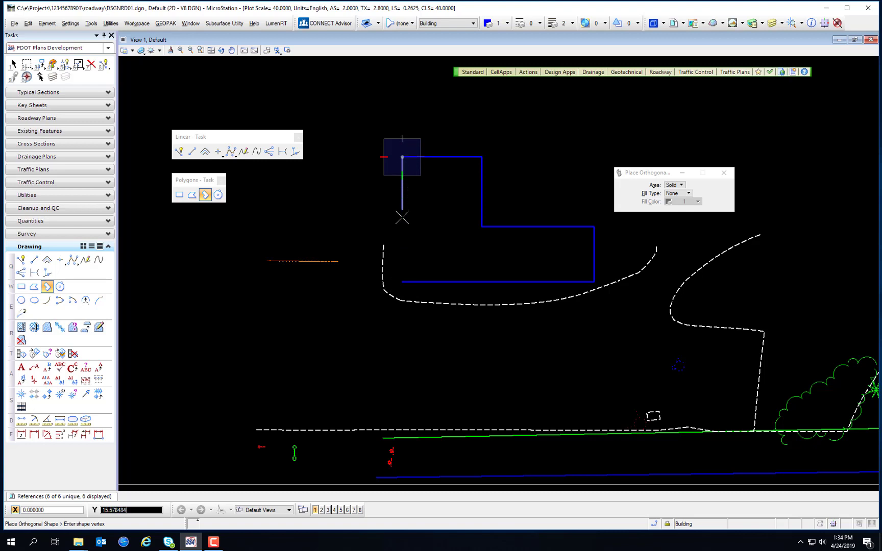
click(401, 281)
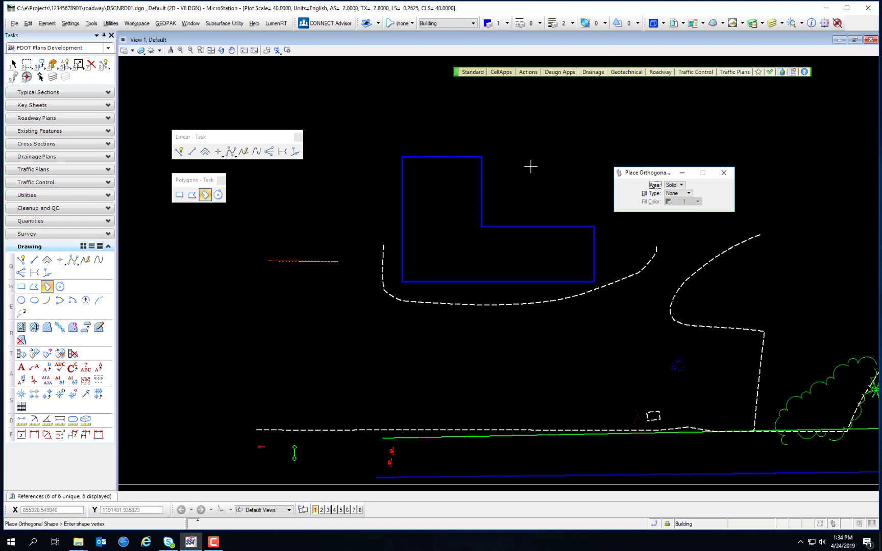
key(ctrl+z)
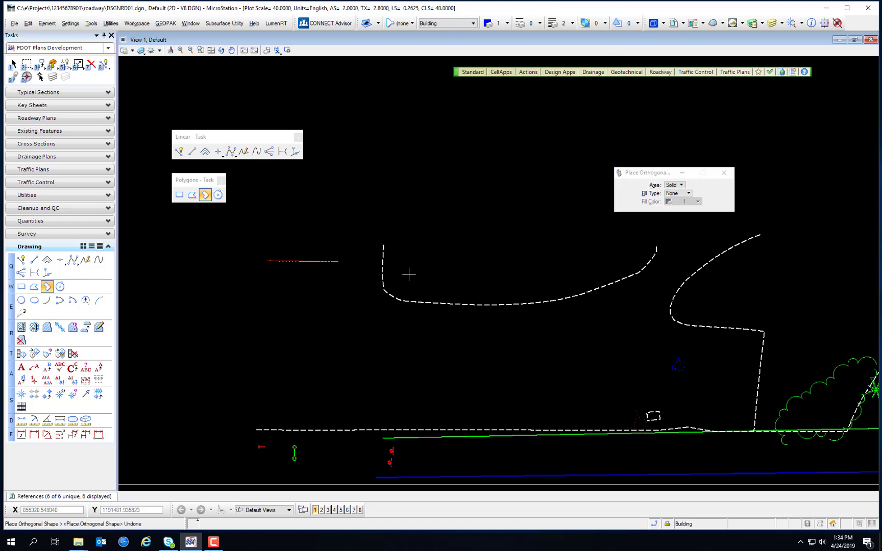
Step: Set the fill type to Opaque and draw an L-shaped orthogonal building about 40 high inside the curved dashed line
click(684, 193)
click(683, 204)
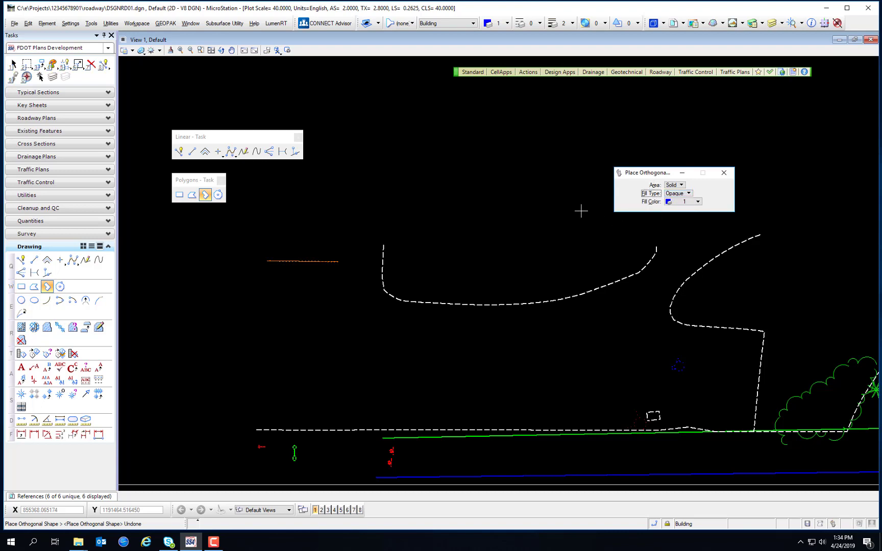
click(411, 277)
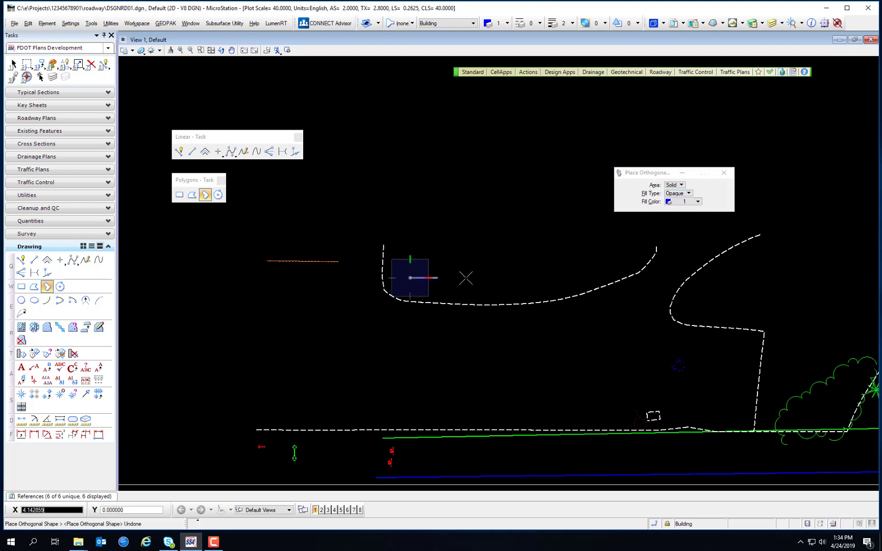
click(594, 277)
click(594, 213)
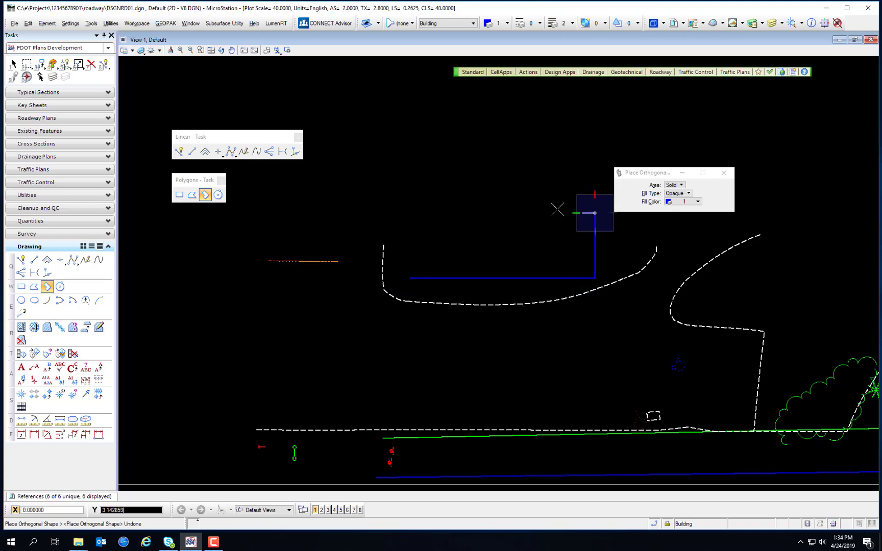
click(474, 212)
click(471, 148)
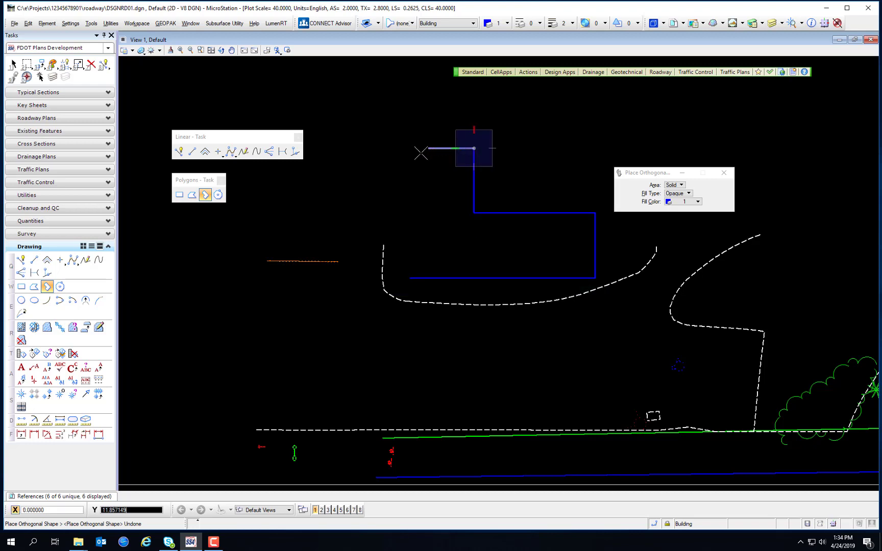
click(409, 277)
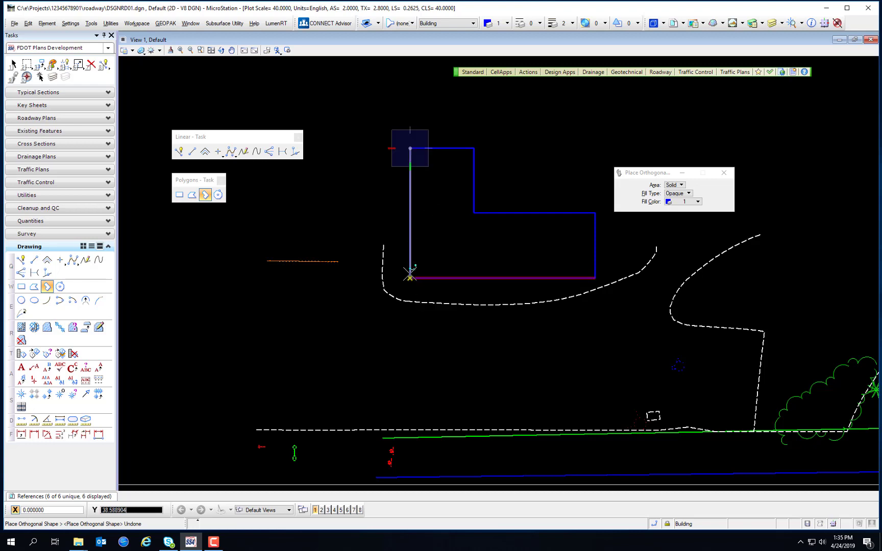
click(410, 277)
click(14, 63)
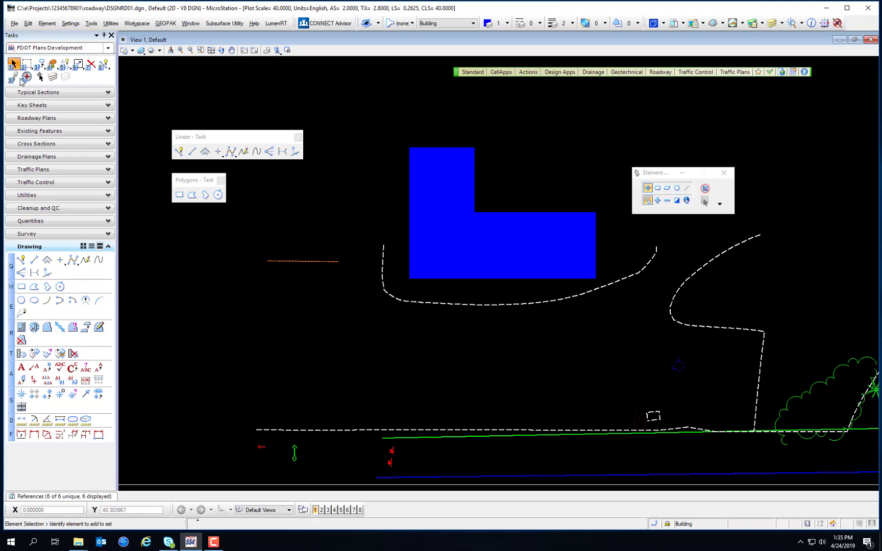
Step: Turn the view's Fill attribute off and back on to compare the building's outline and filled display
click(132, 51)
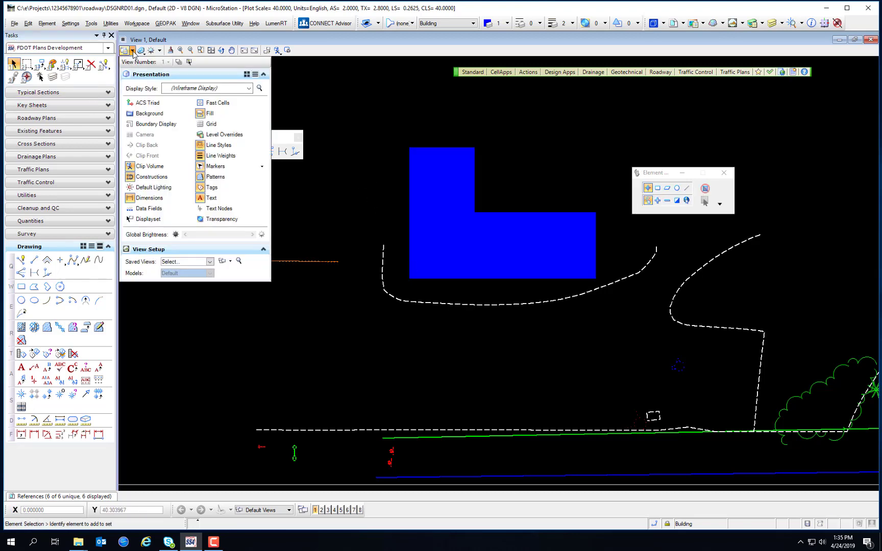
click(209, 113)
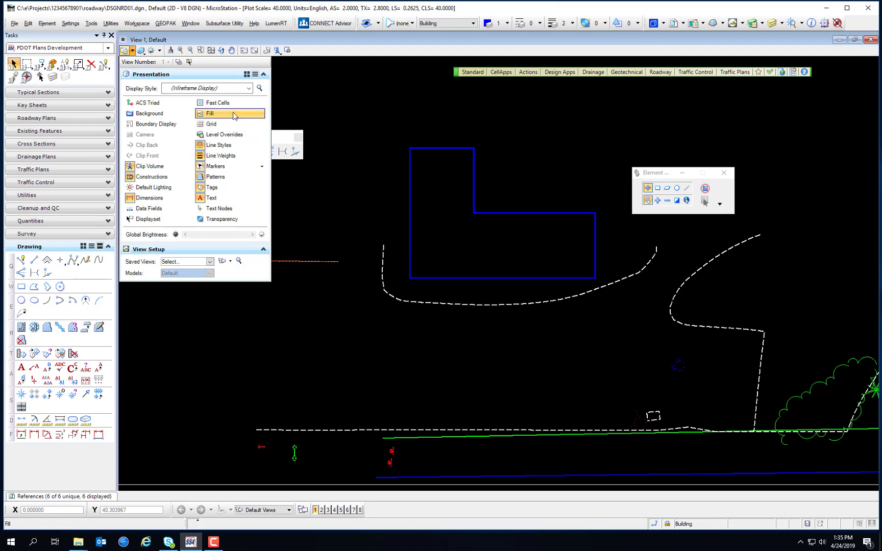
click(234, 114)
Step: Close the Linear and Polygons toolboxes, then open the Circles toolbox and place it above the drawing beside the building
click(13, 63)
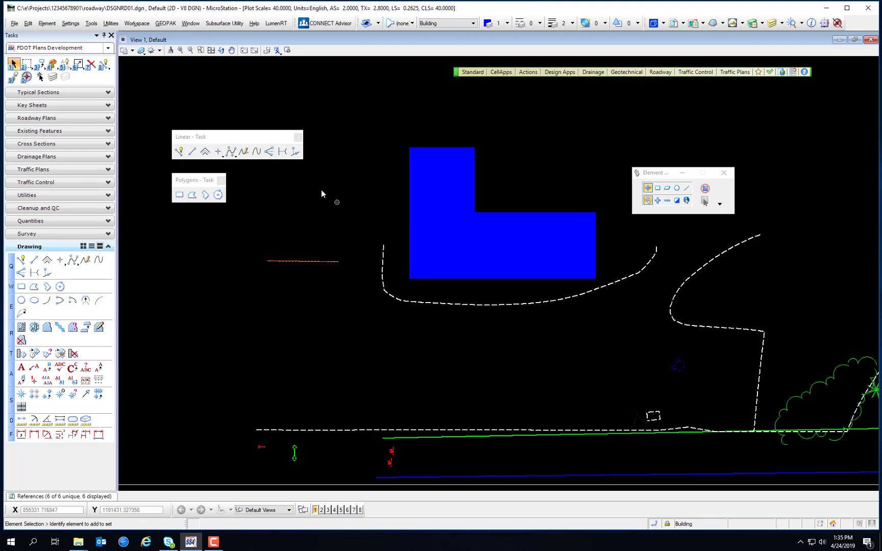
click(298, 137)
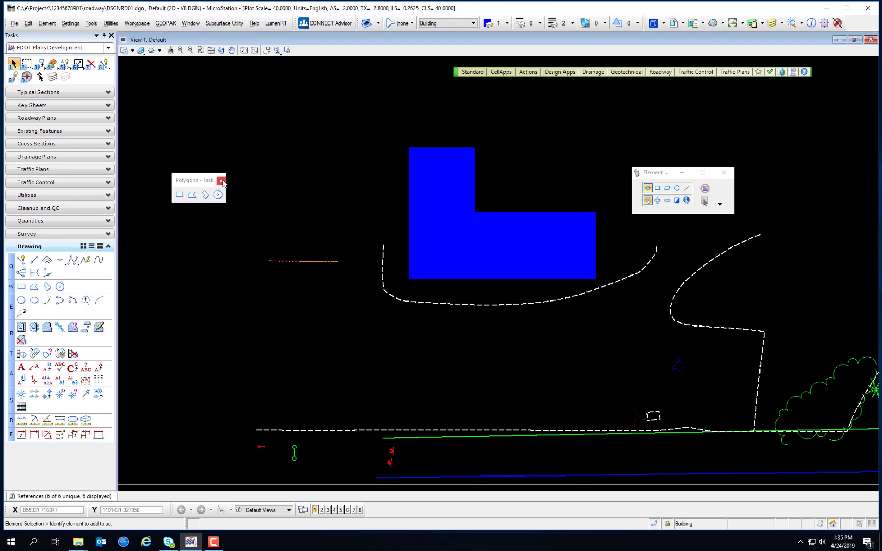
click(221, 181)
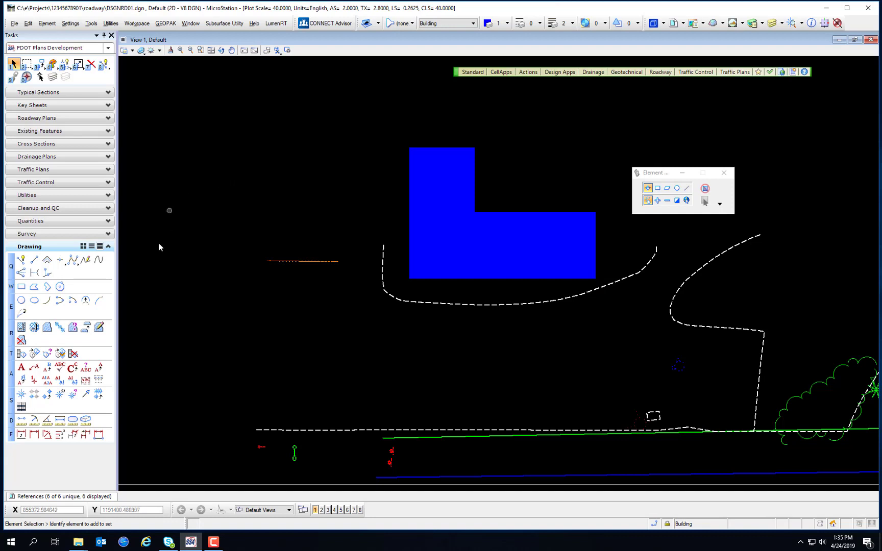
right_click(84, 311)
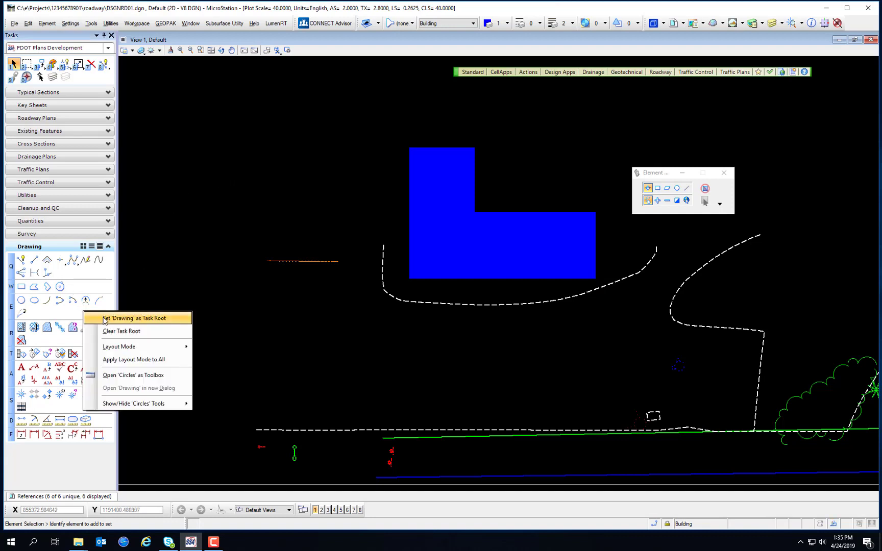
click(130, 378)
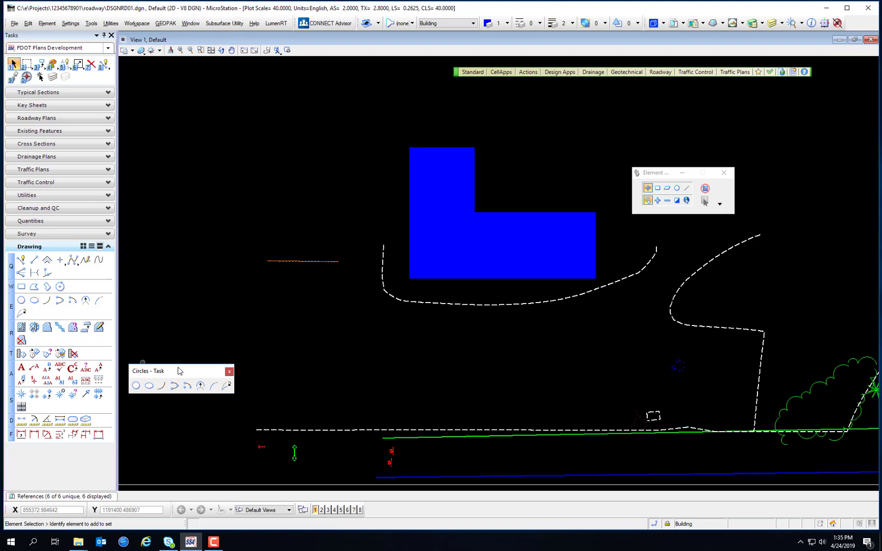
drag(180, 368, 211, 107)
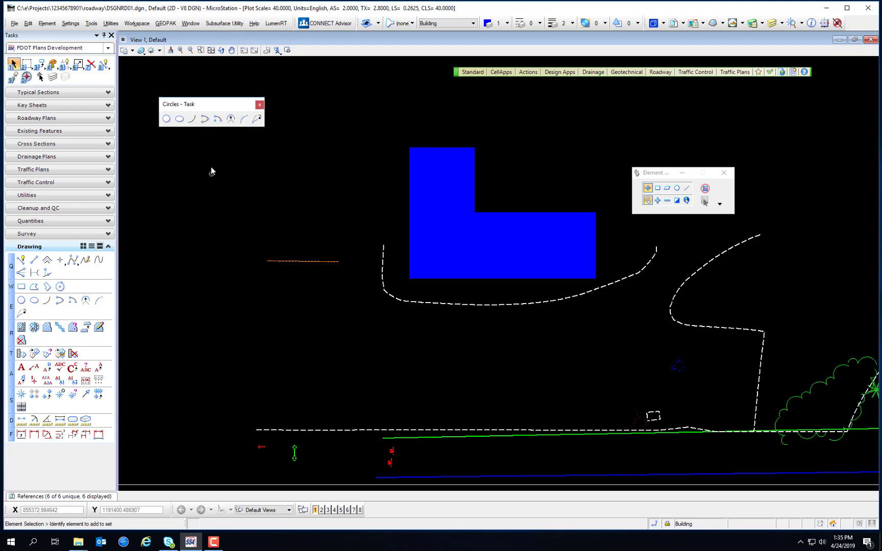
Step: Activate Place Circle with the Center method and Solid area, and set its fill type to None
click(169, 121)
click(685, 185)
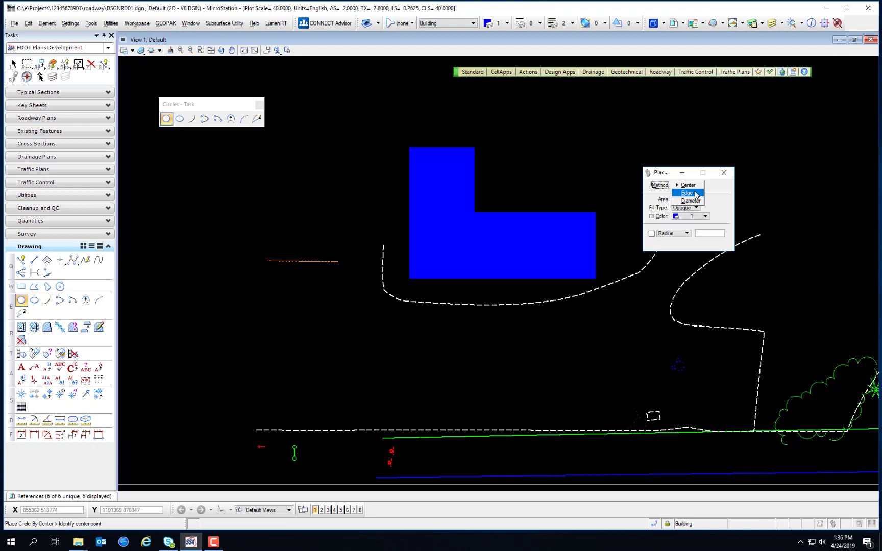
click(685, 208)
click(681, 200)
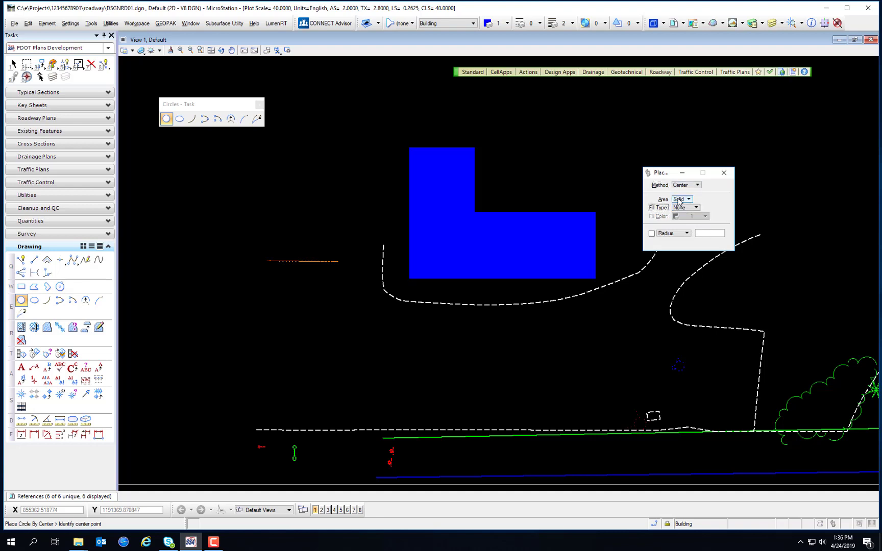
click(661, 234)
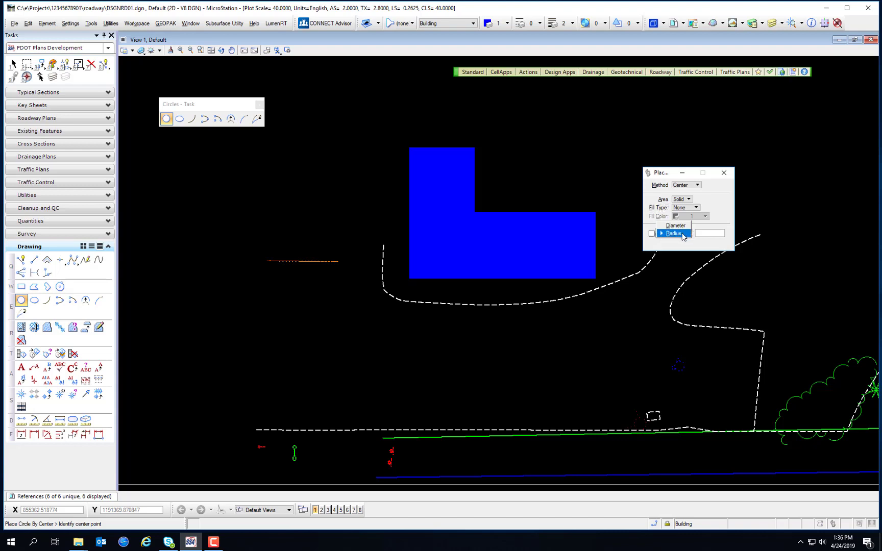
click(649, 241)
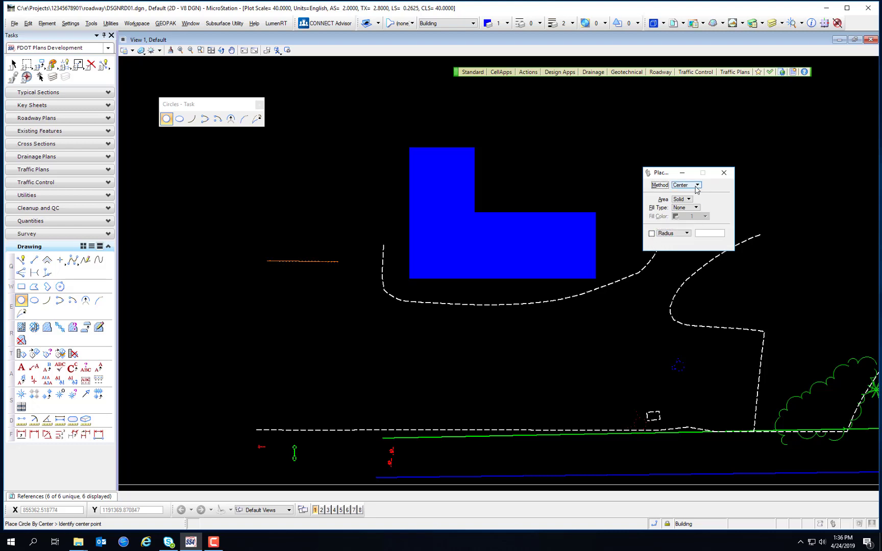
Step: Place an unfilled circle by its center with a radius of about 20 in the empty area beyond the filled building
click(696, 185)
click(696, 189)
middle_drag(583, 158, 608, 351)
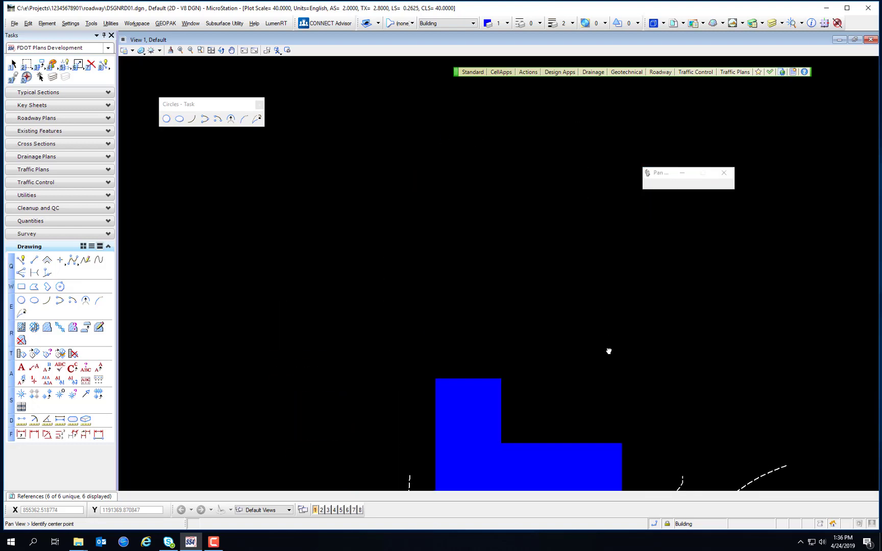
click(308, 220)
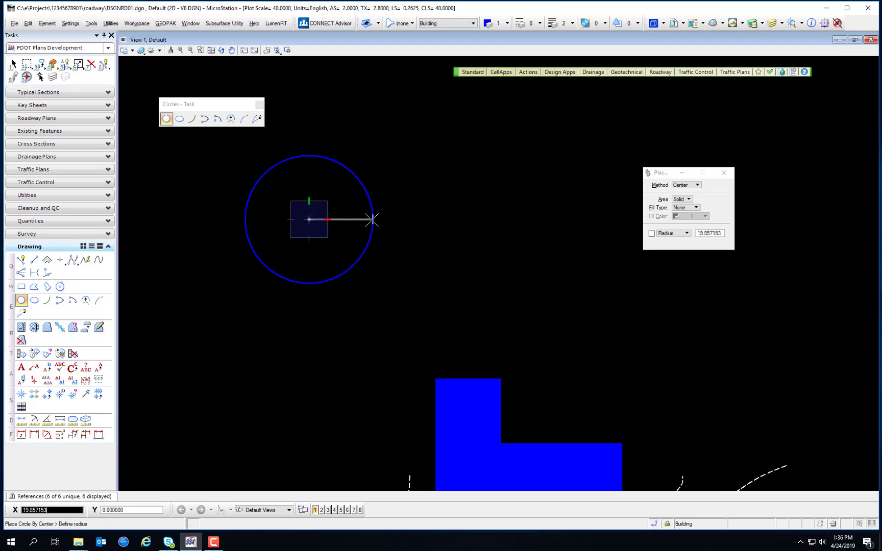
click(373, 220)
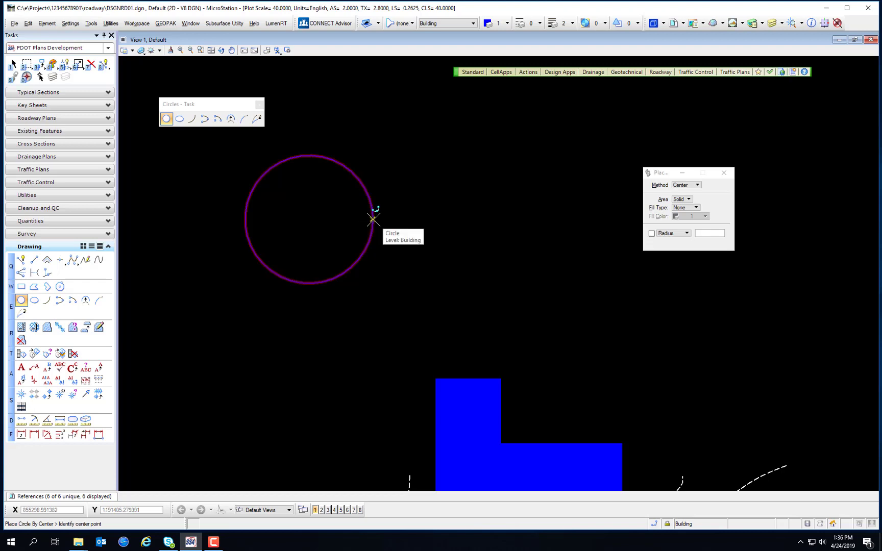
Step: Place a second unfilled circle beside the first by the Edge method, defining it through three points
click(686, 185)
click(681, 196)
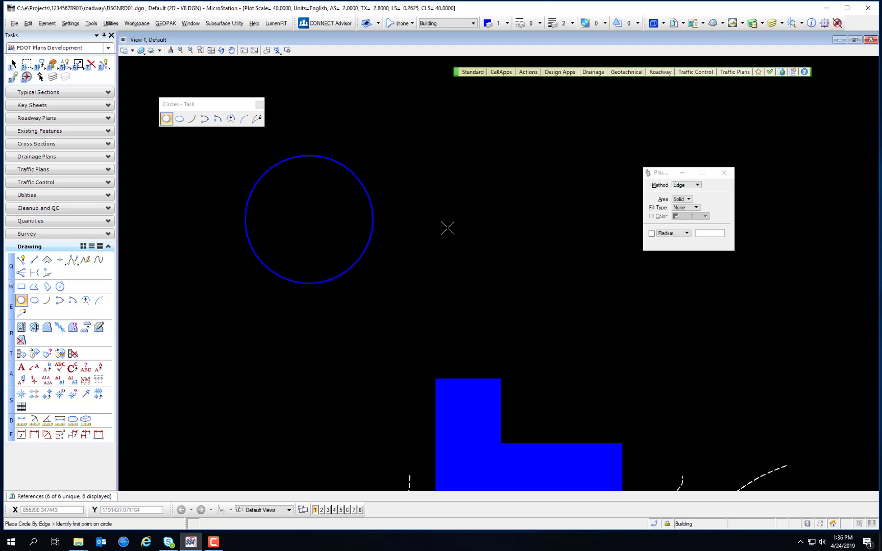
click(447, 229)
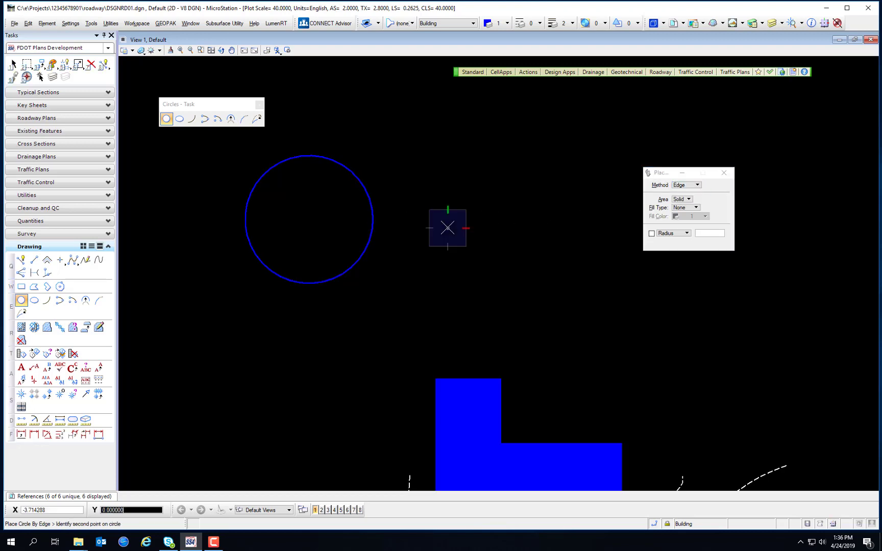
click(572, 228)
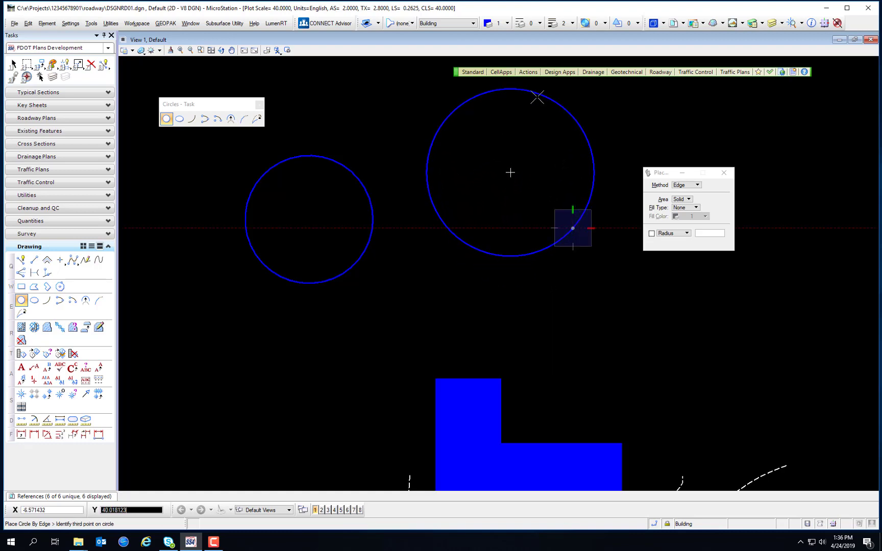
click(507, 227)
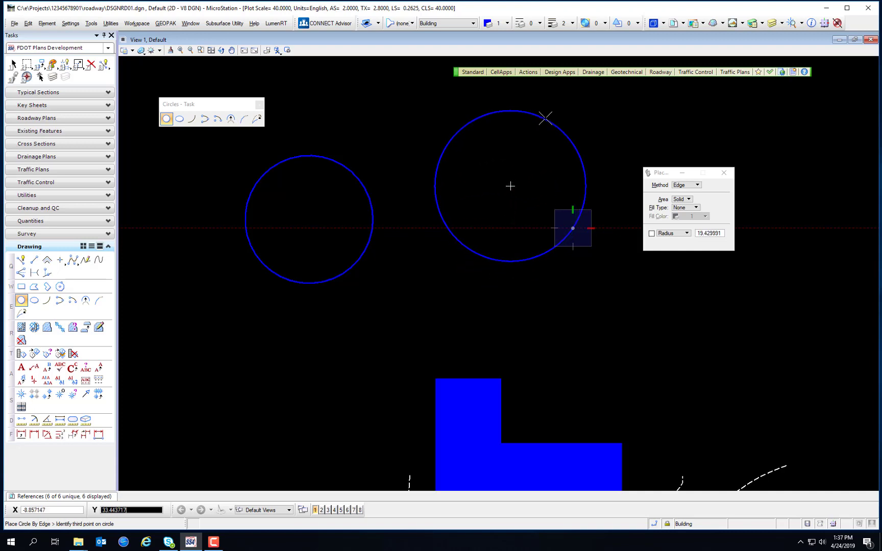
Step: Place a third circle beside the other two by the Diameter method, about 44 across, and close the circle settings
click(686, 185)
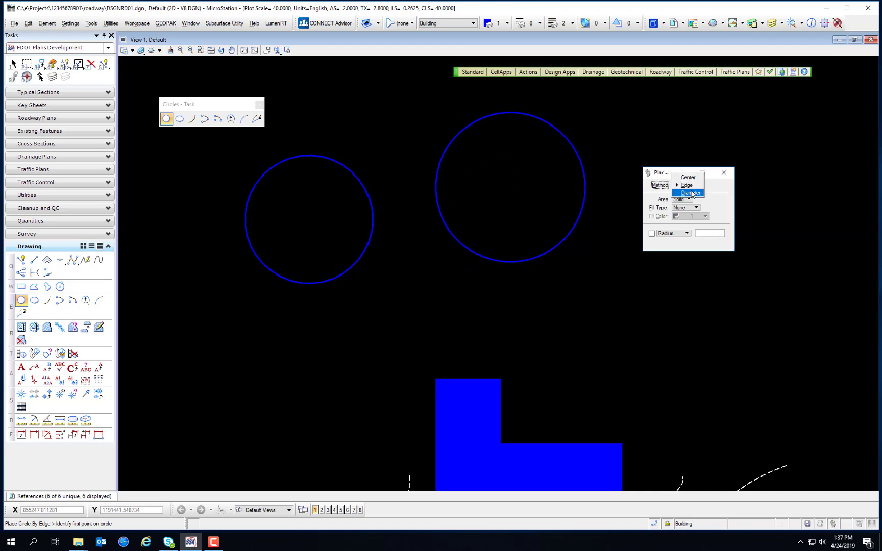
click(683, 194)
drag(664, 176, 338, 256)
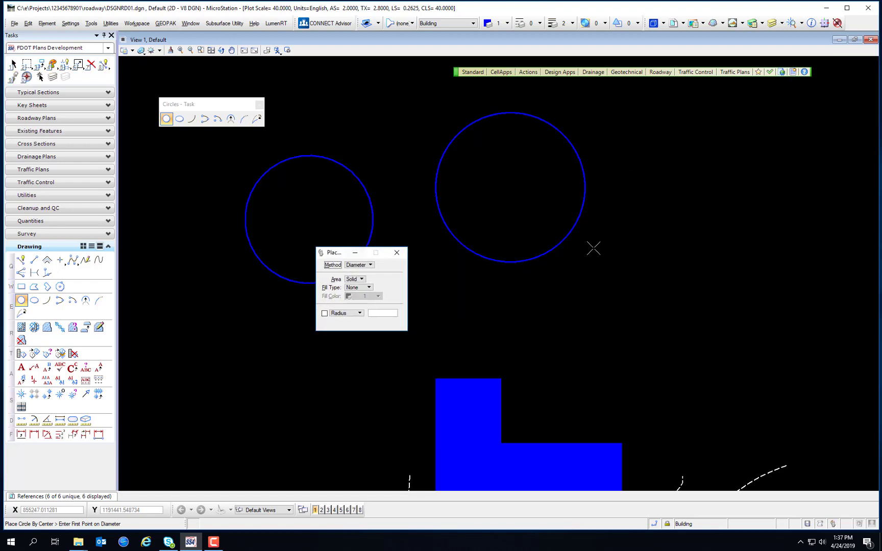
click(669, 191)
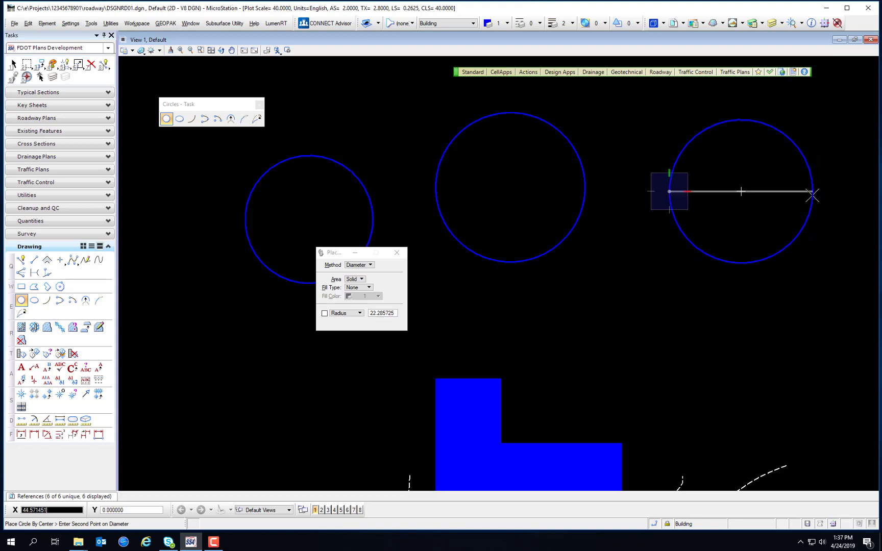
click(813, 192)
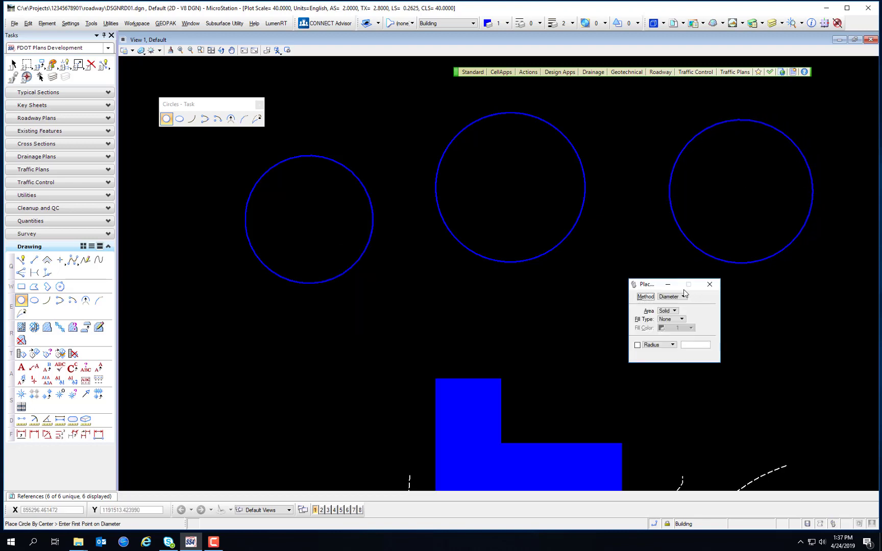
click(708, 284)
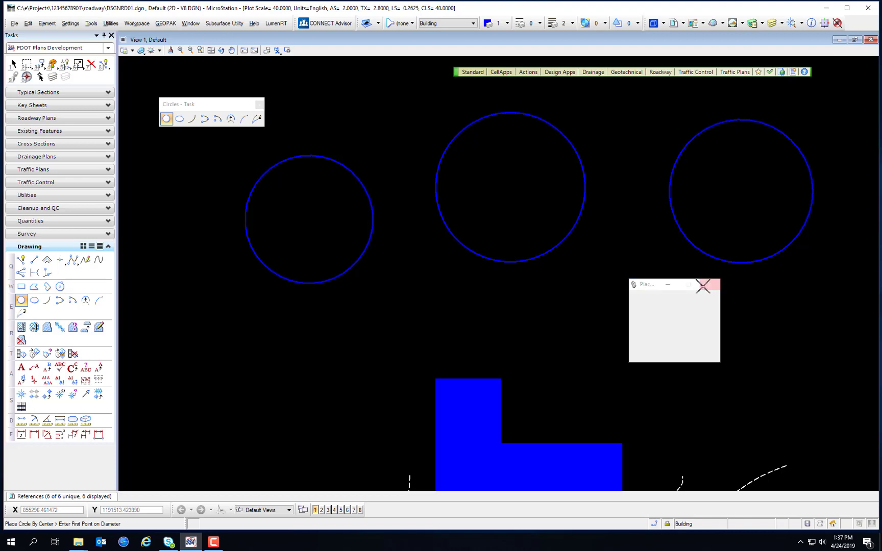
Step: Delete the three demonstration circles with Delete Element
click(92, 64)
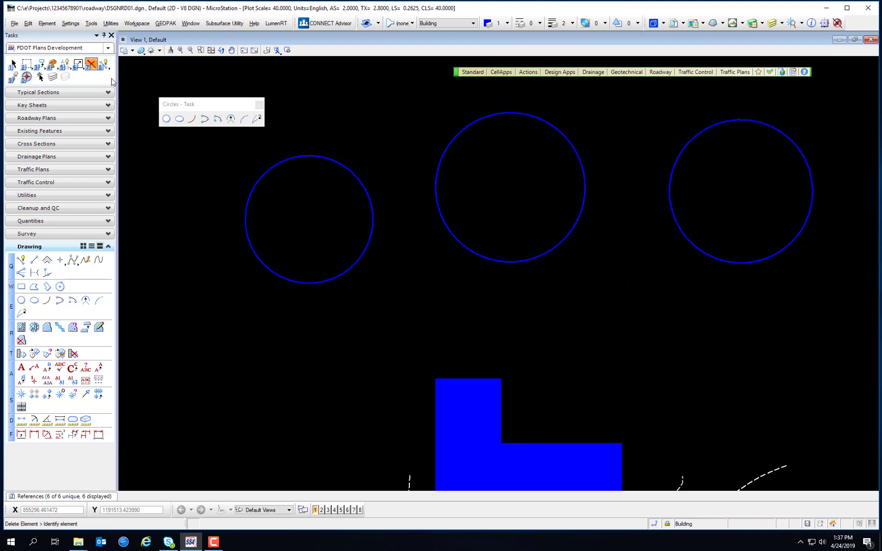
click(333, 158)
click(506, 113)
click(744, 122)
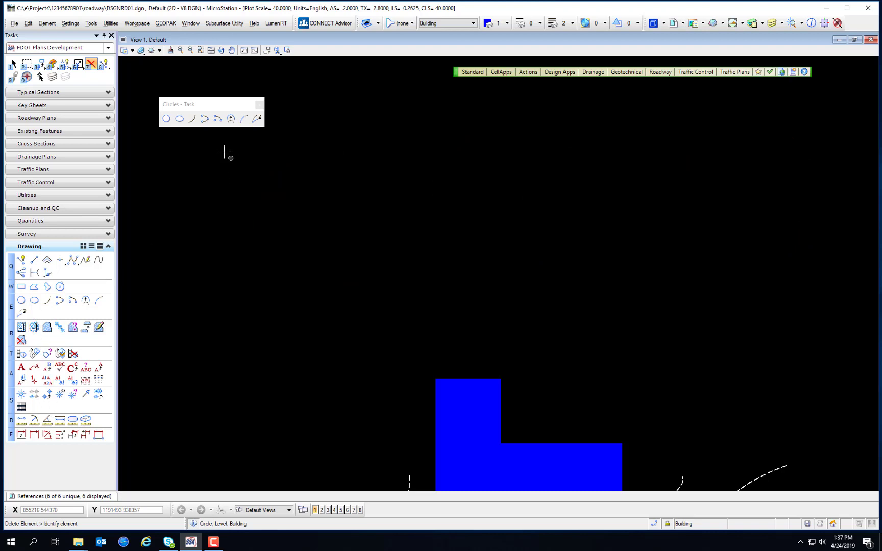
Step: Place an ellipse by the Center method with radii of about 64 and 25, and undo its placement
click(179, 119)
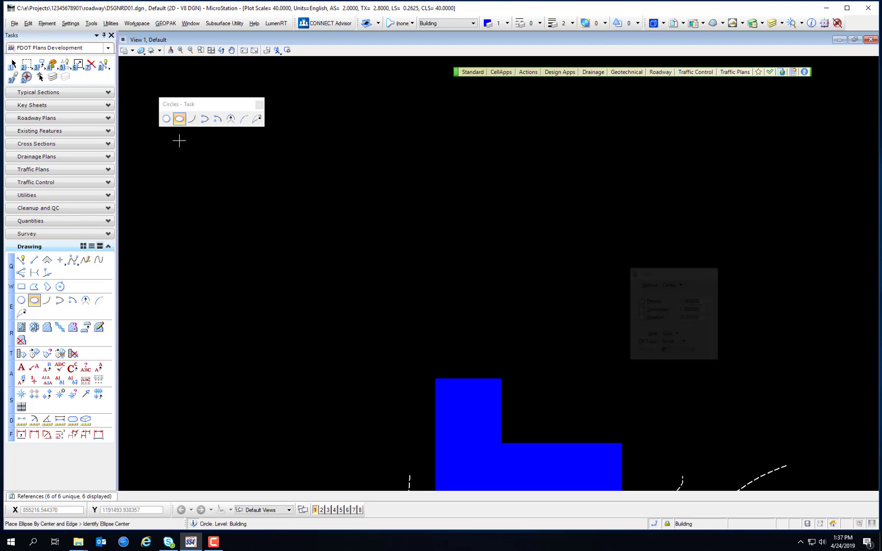
click(665, 285)
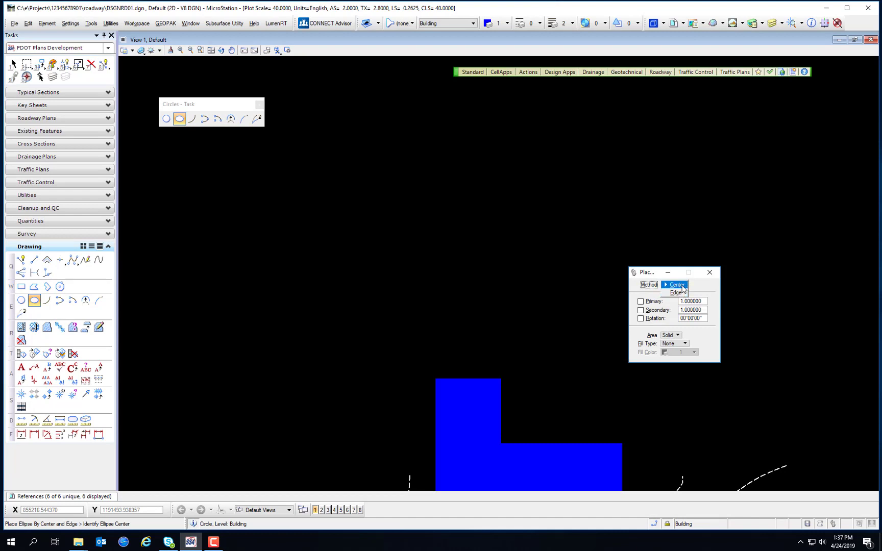
click(680, 286)
click(302, 208)
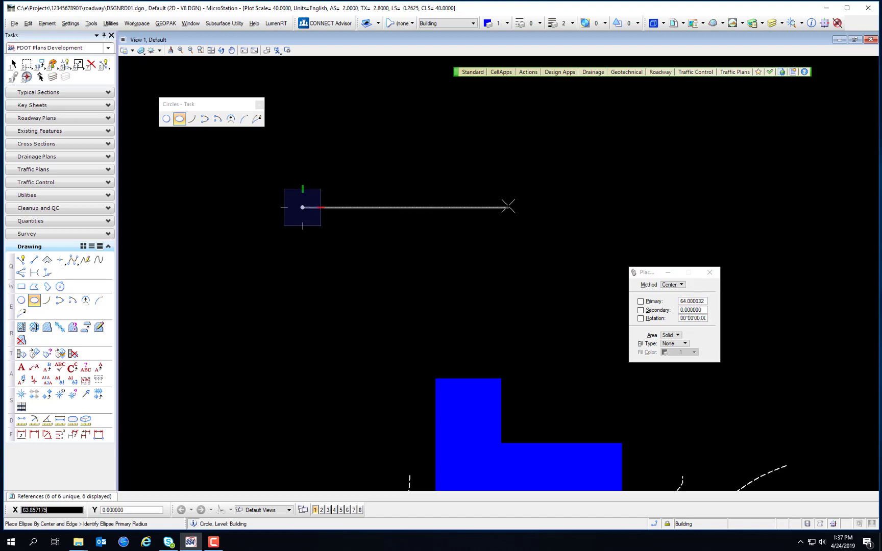
click(507, 207)
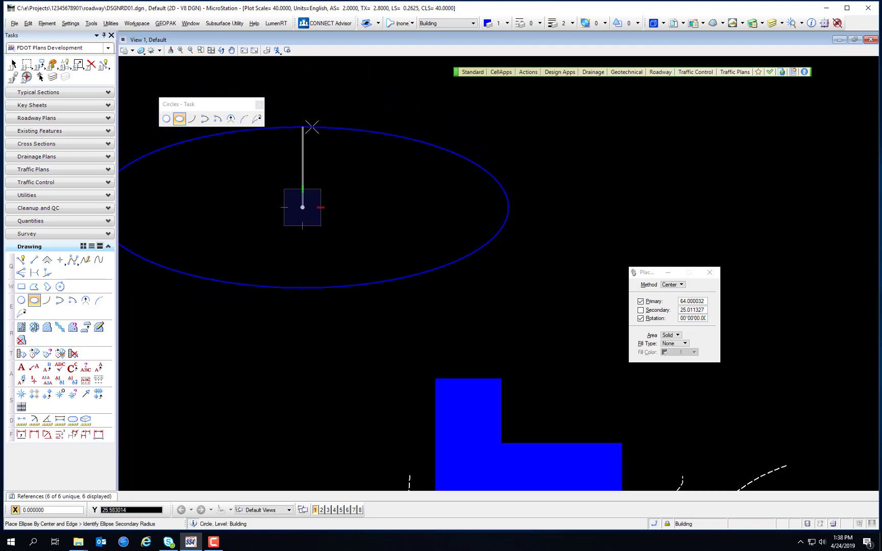
click(311, 127)
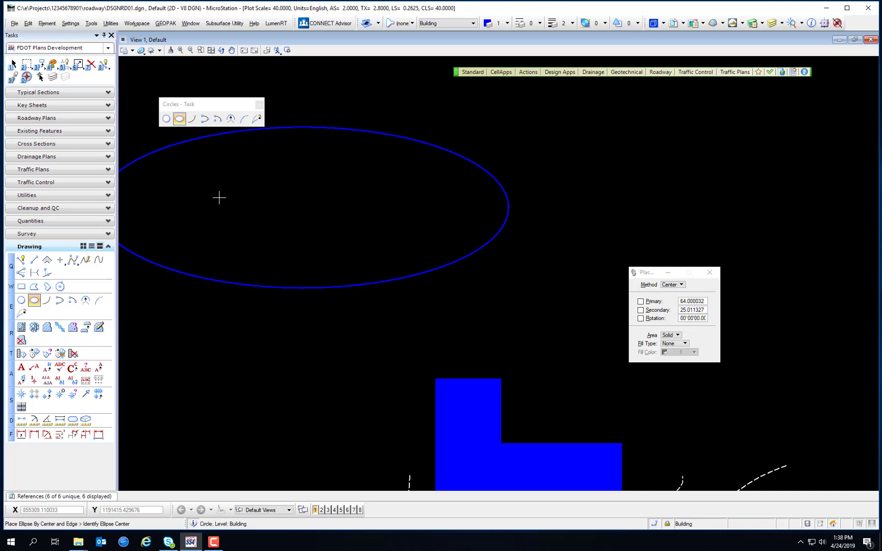
key(ctrl+z)
Step: Place a smaller center-based ellipse with radii of about 53 and 26, and undo its placement
click(336, 196)
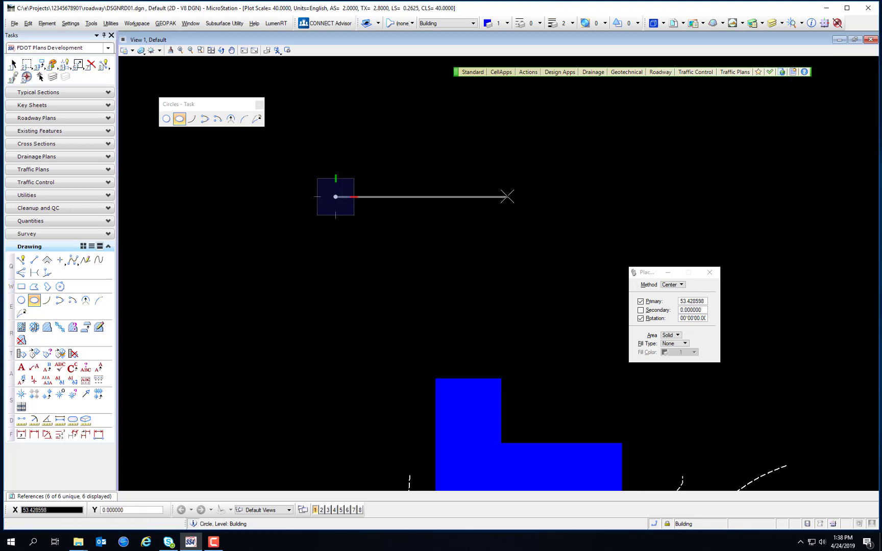
click(507, 196)
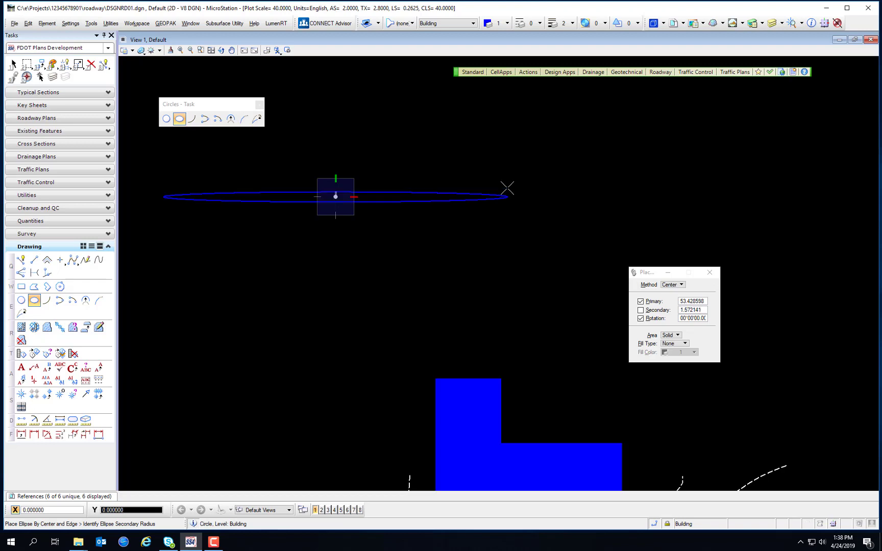
click(507, 112)
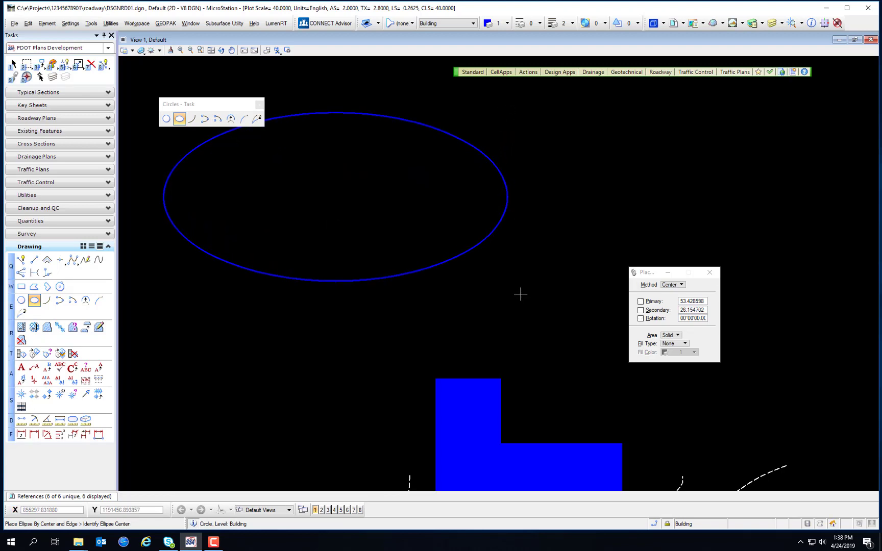
key(ctrl+z)
Step: Try to draw a tilted ellipse by the Edge method above the building, then close the ellipse settings
click(673, 285)
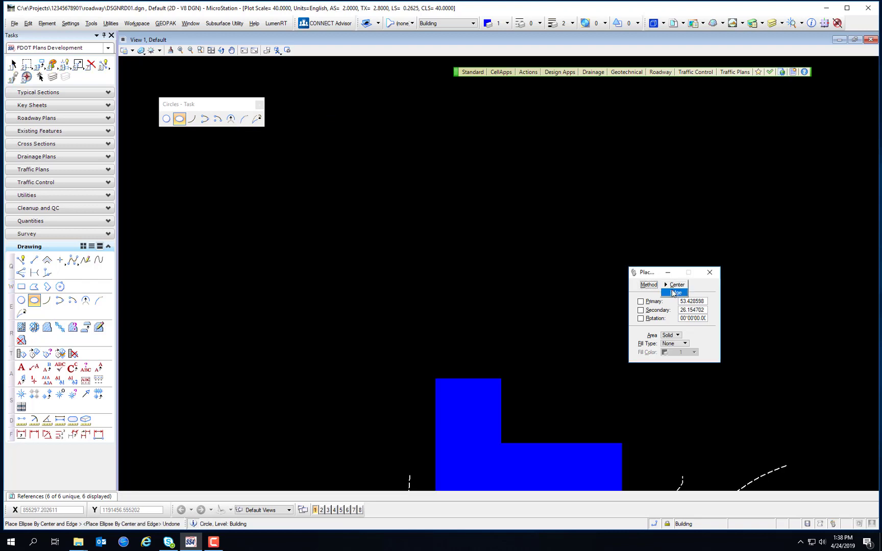
click(674, 293)
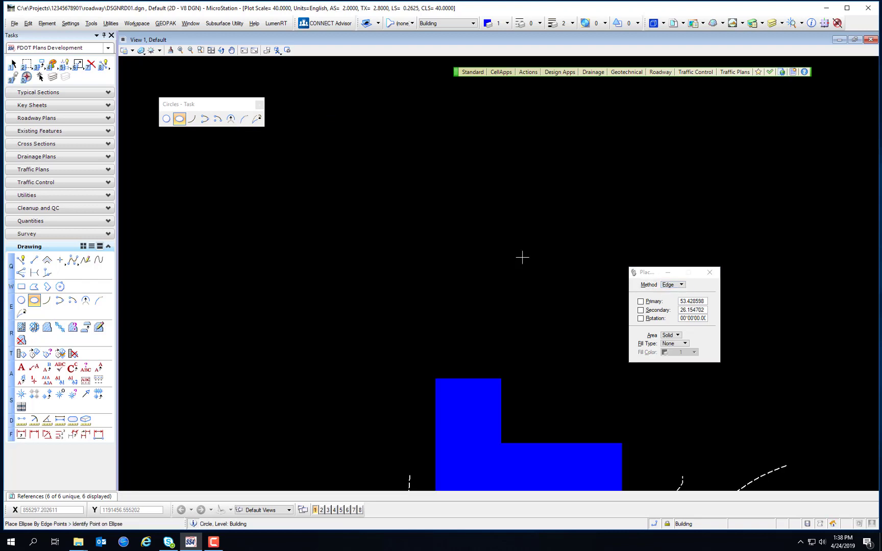
click(291, 222)
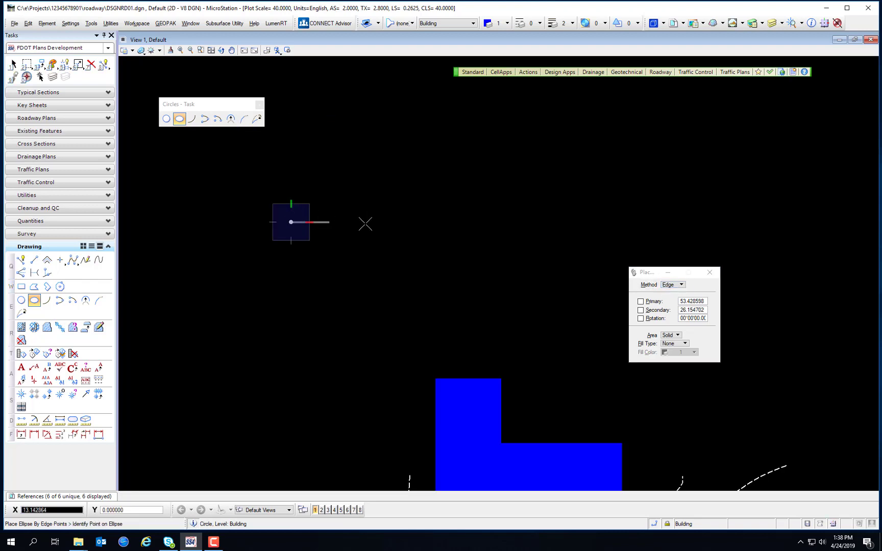
click(518, 222)
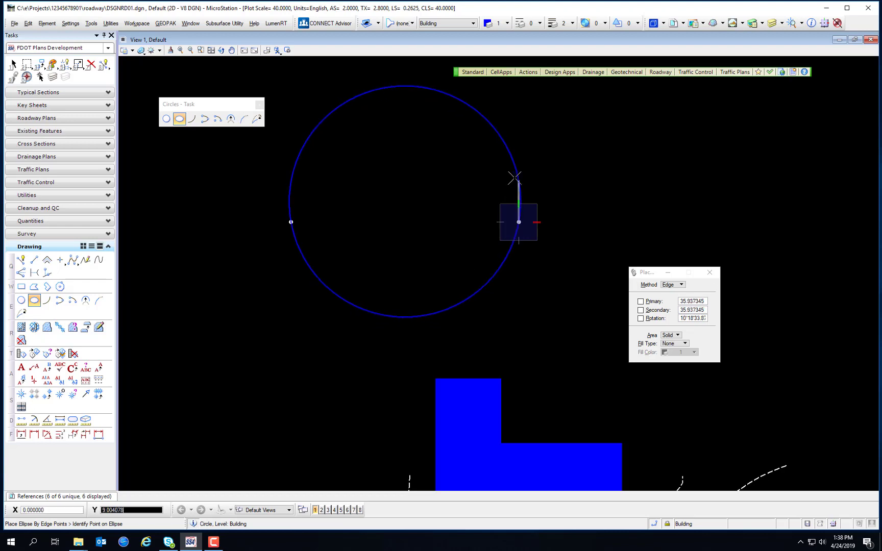
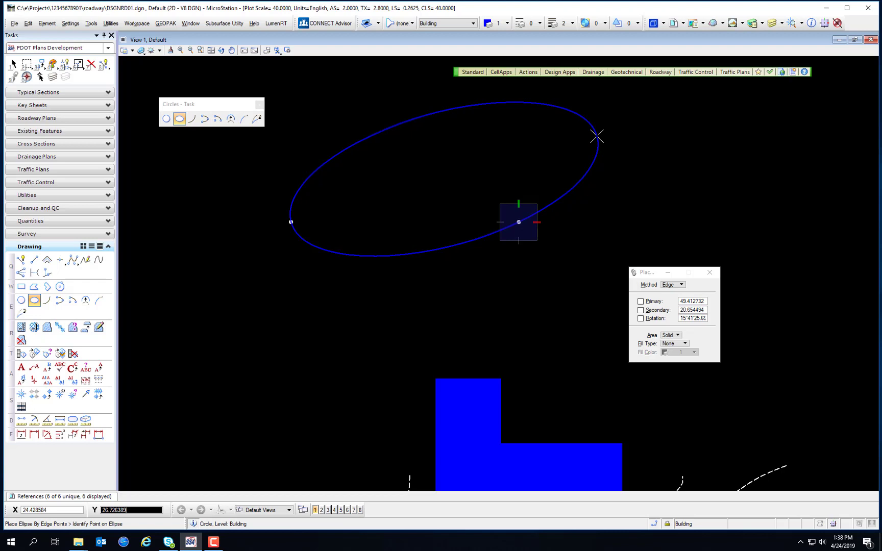
right_click(596, 136)
click(11, 61)
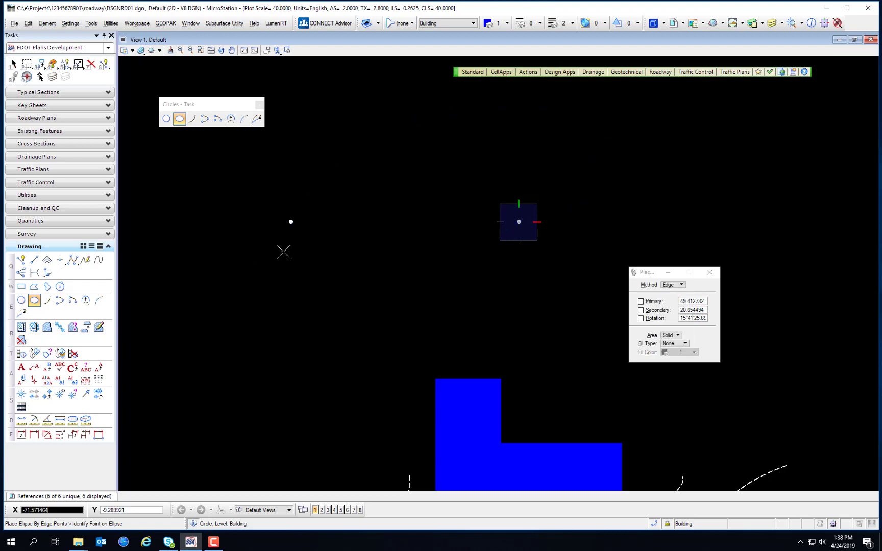
right_click(557, 277)
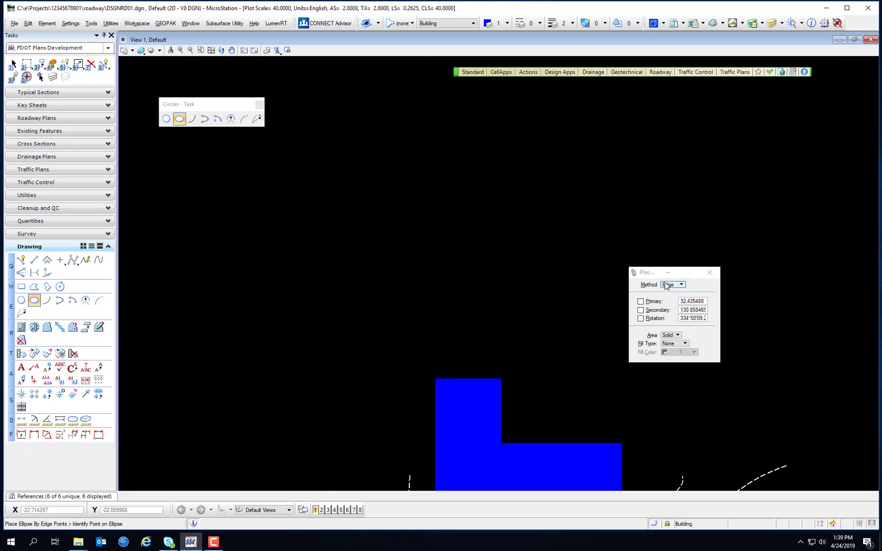
click(709, 274)
Step: Place a clockwise arc by the Start, Center method above the building, with a radius of about 15.6
click(46, 300)
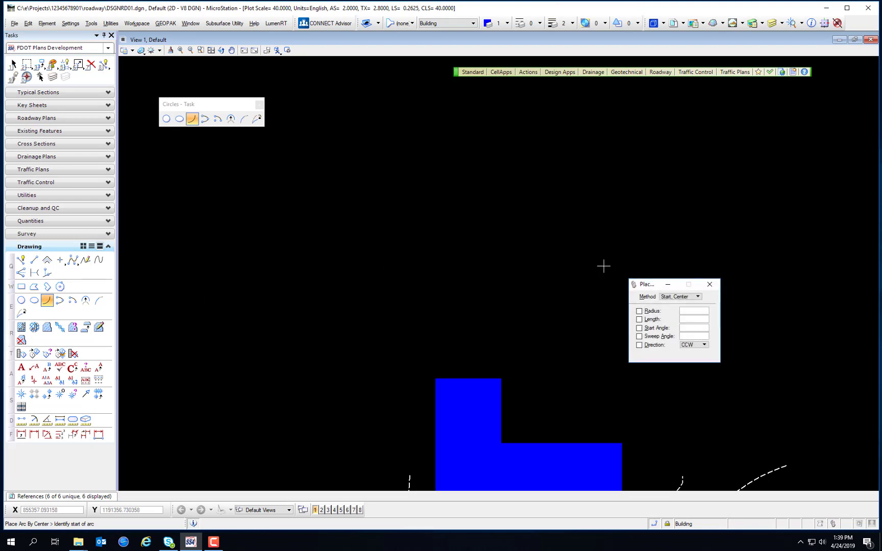
drag(657, 287, 384, 146)
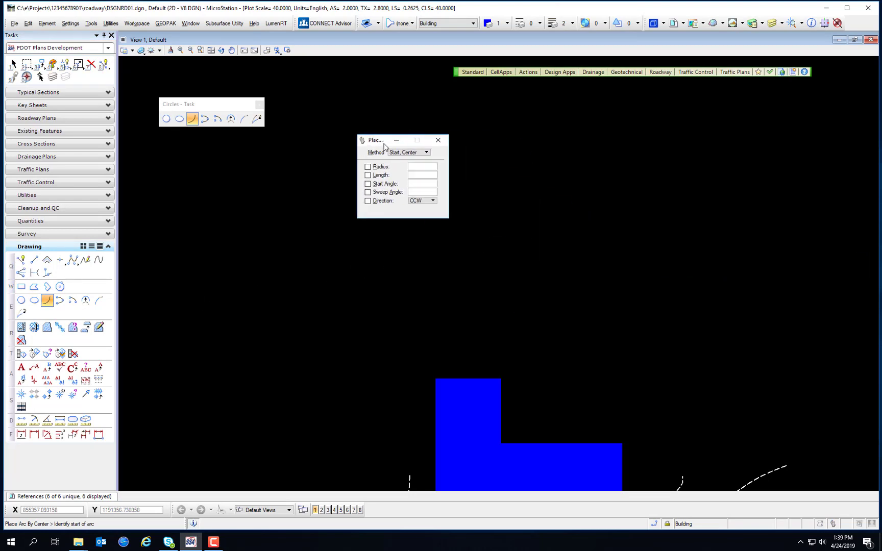
click(408, 152)
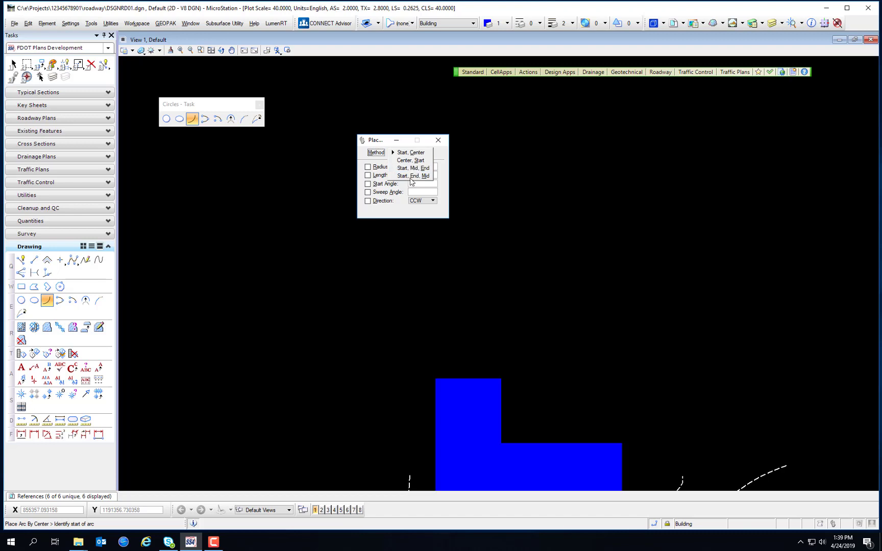
drag(383, 141, 684, 146)
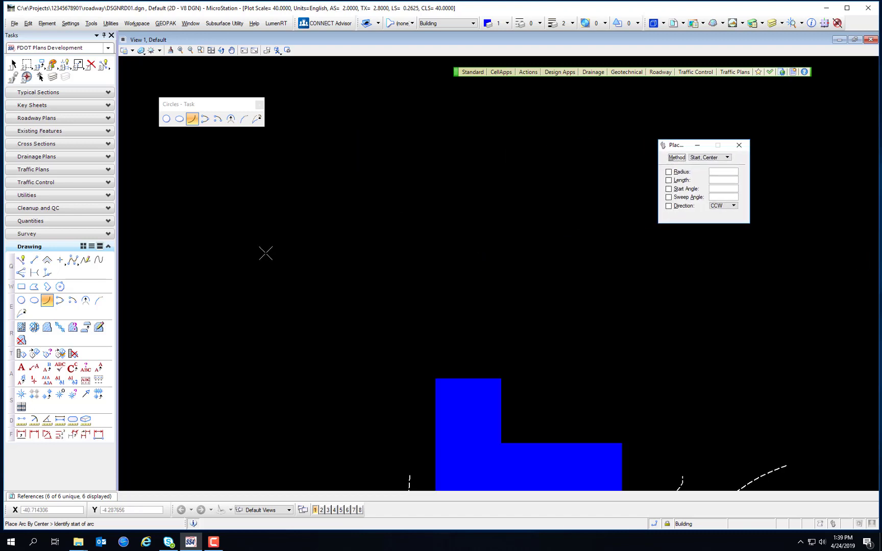
click(183, 253)
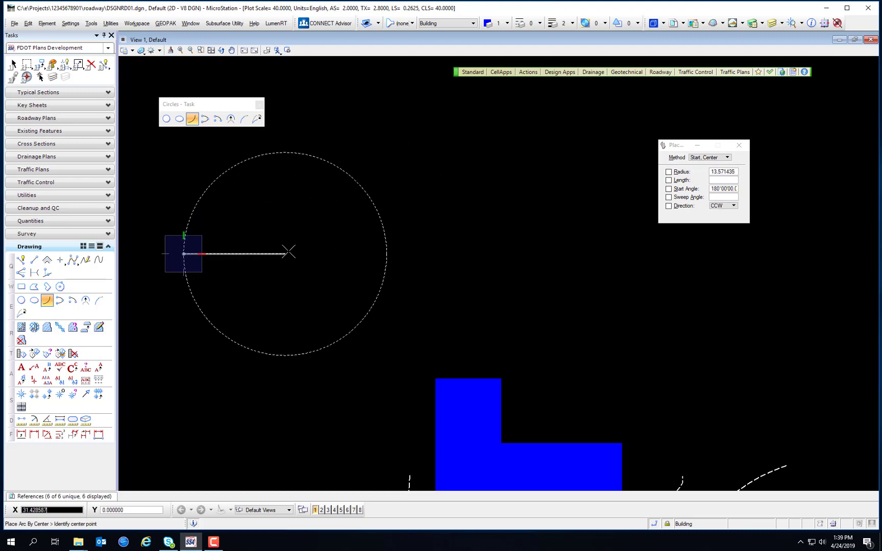
click(233, 254)
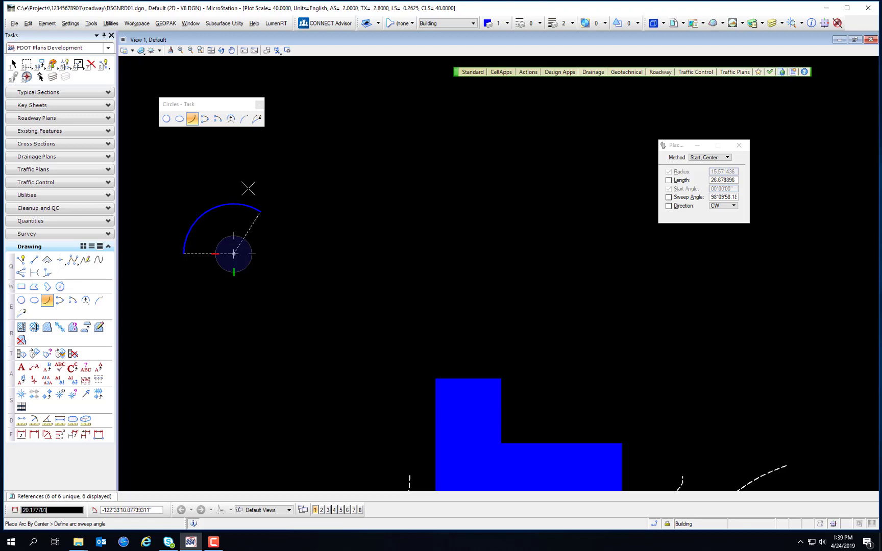
click(278, 200)
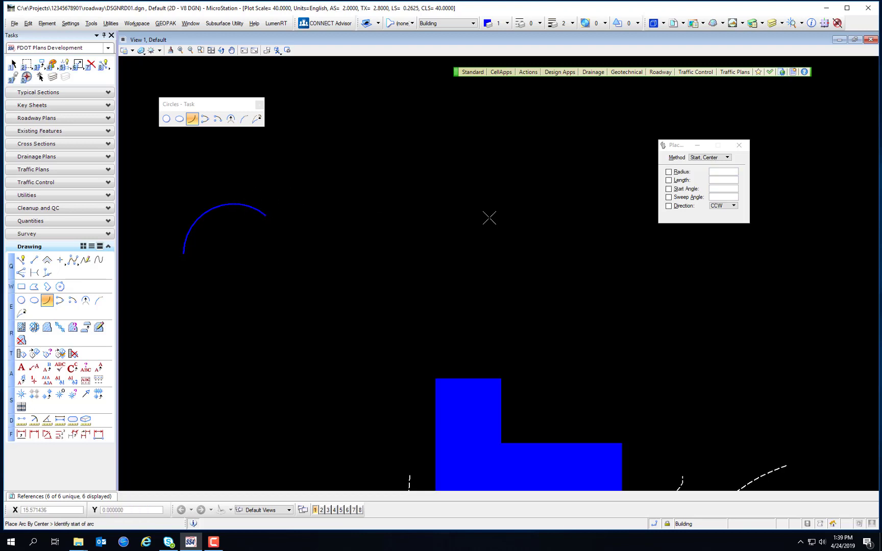
Step: Place a second, shorter arc beside the first by the Center, Start method, with a radius of about 13.6
click(712, 157)
click(714, 165)
click(396, 253)
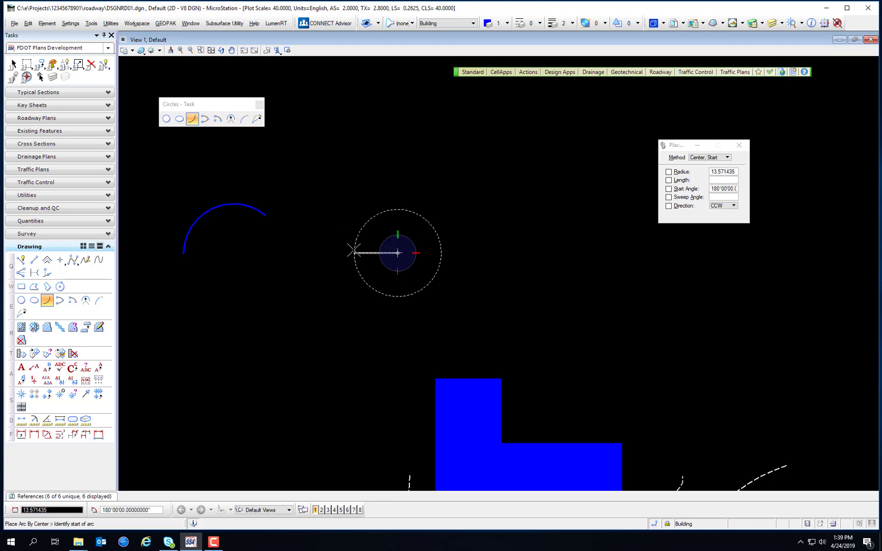
click(353, 252)
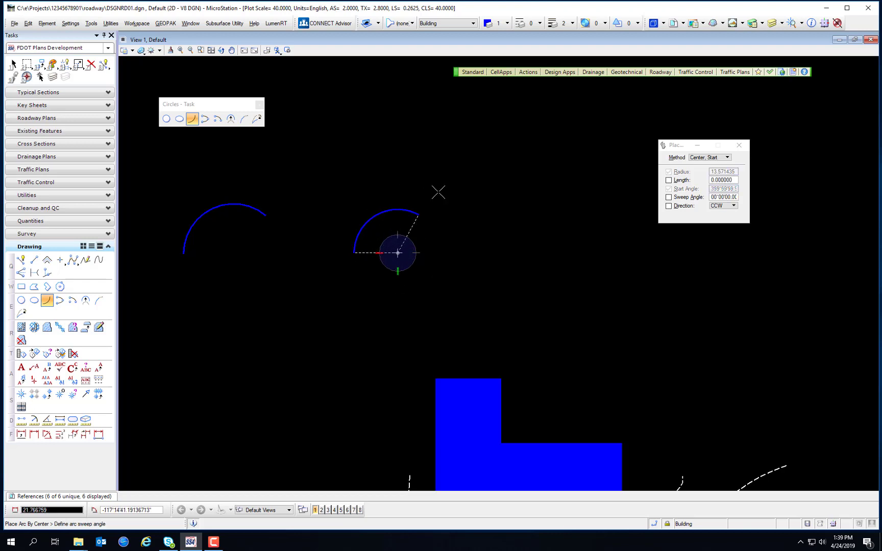
click(372, 190)
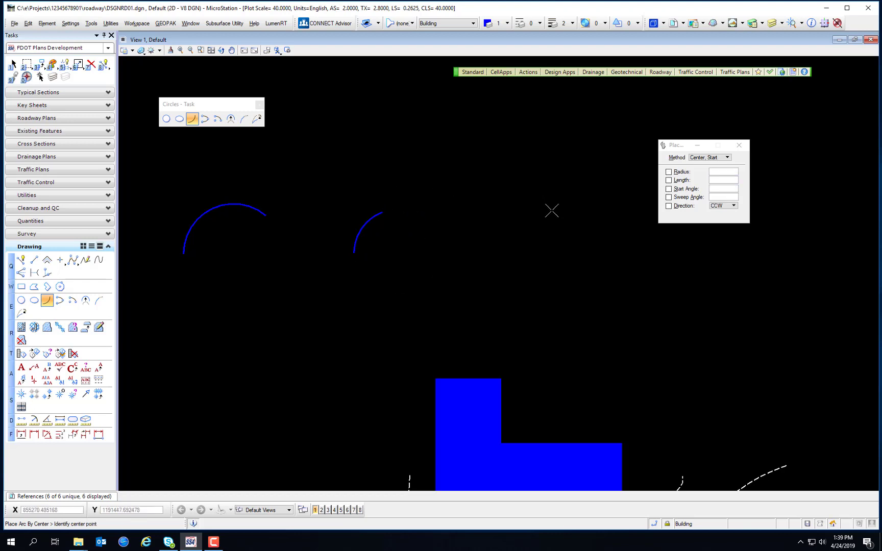
Step: Place a third arc beside the second by the Start, Mid, End method, curving underneath and up around the far side
click(710, 157)
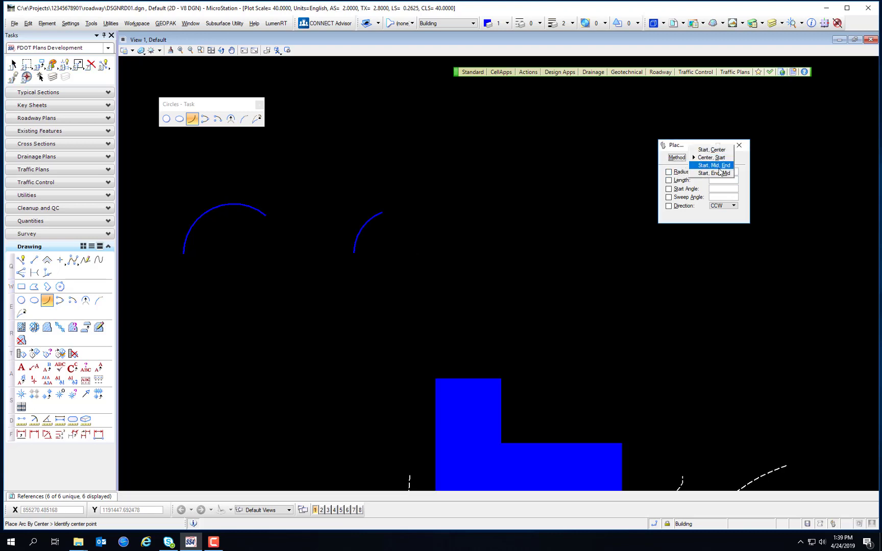
click(707, 165)
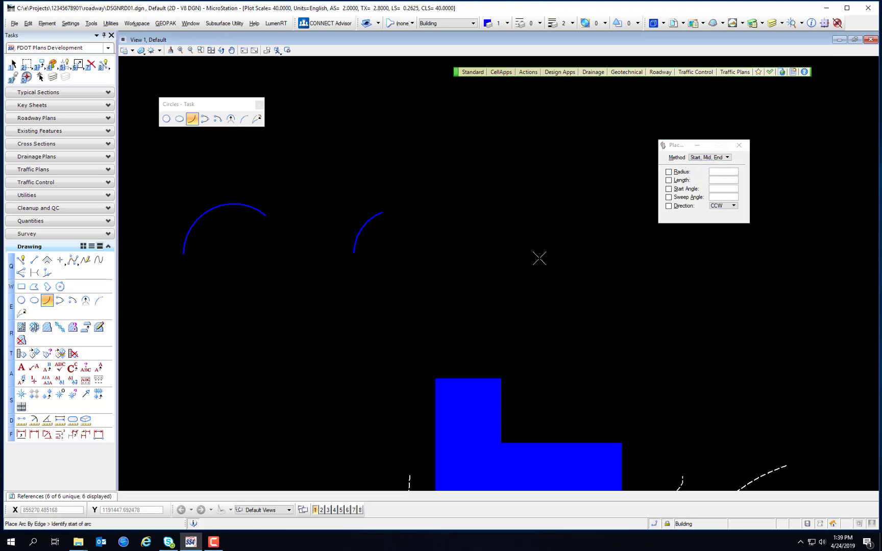
click(450, 253)
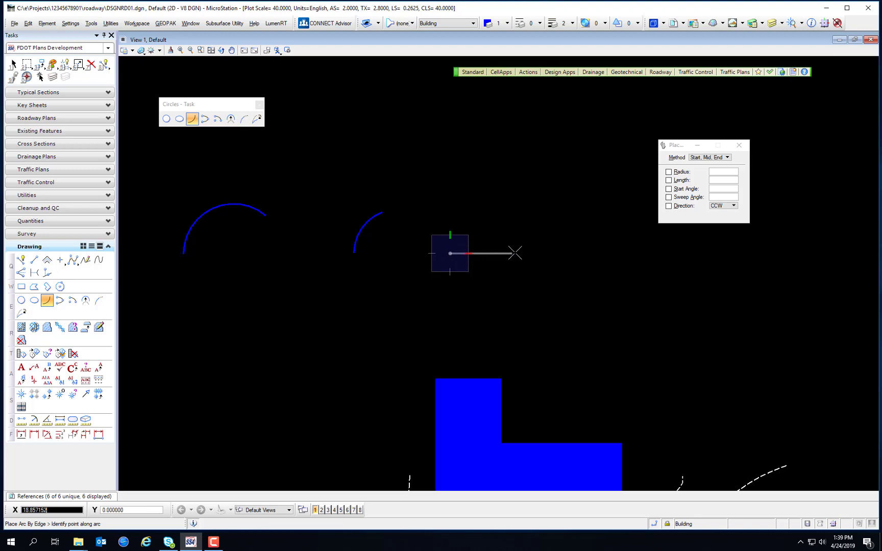
click(501, 253)
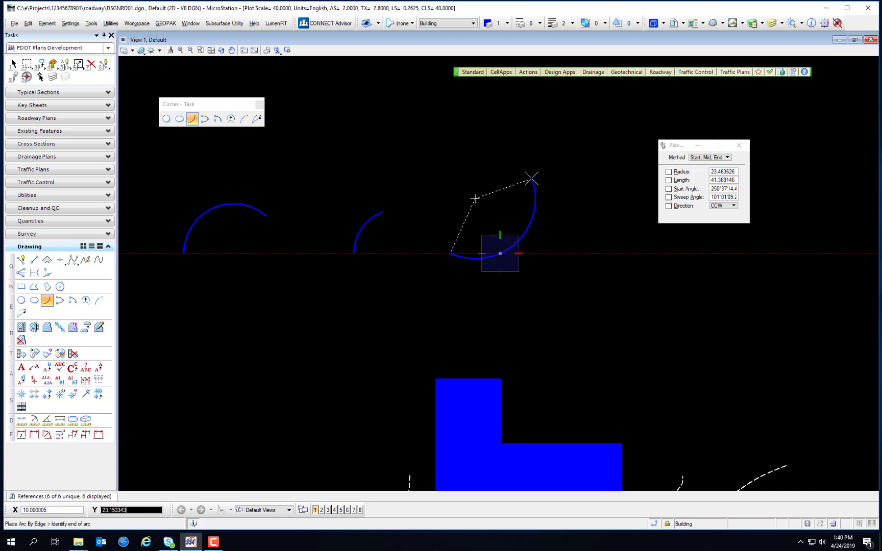
click(519, 170)
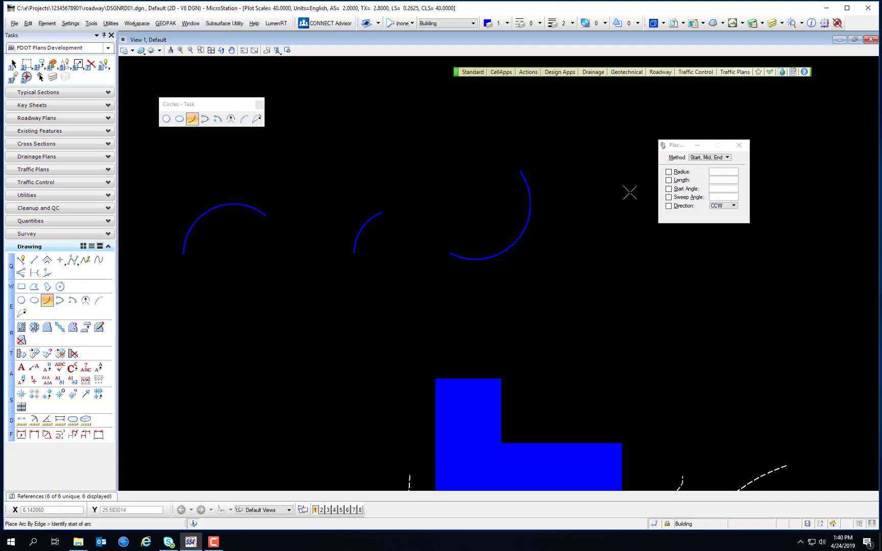
Step: Place a fourth arc beyond the third by the Start, End, Mid method, with level endpoints and an upward bulge
click(705, 163)
click(709, 164)
middle_drag(695, 279, 562, 298)
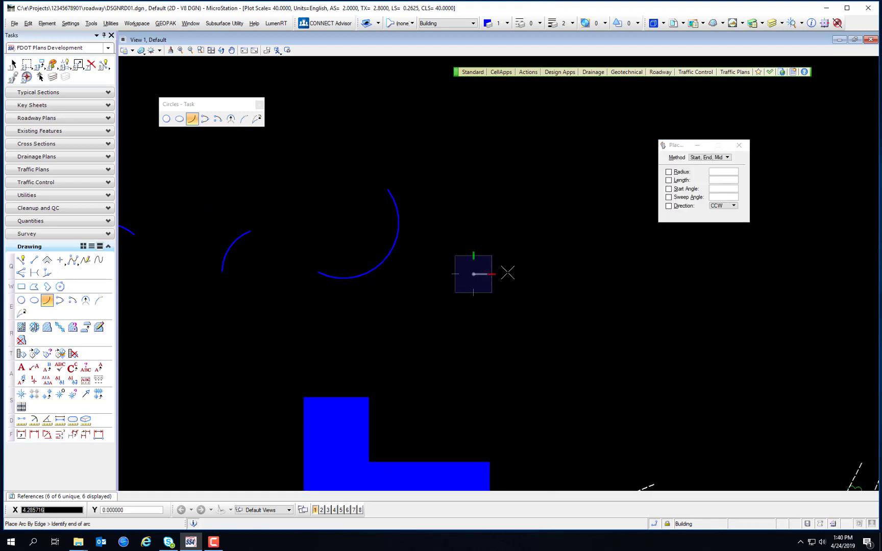
click(568, 274)
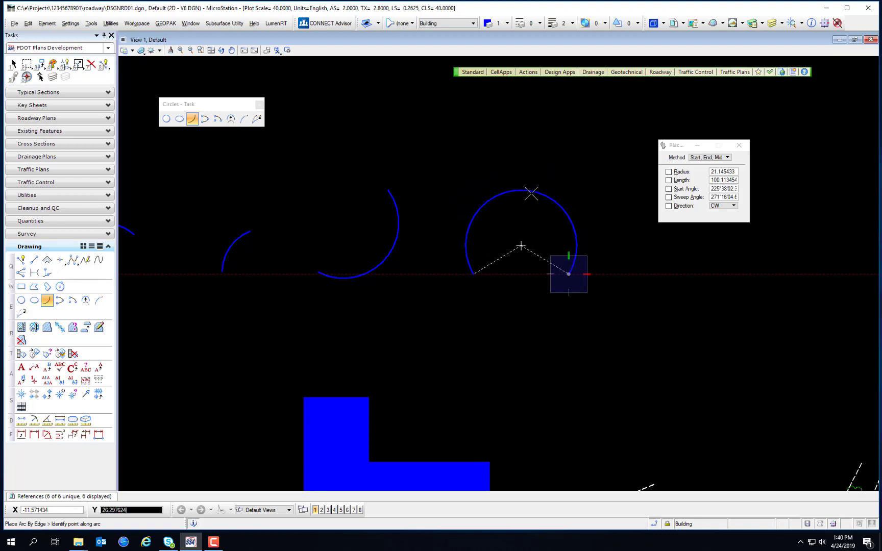
click(530, 206)
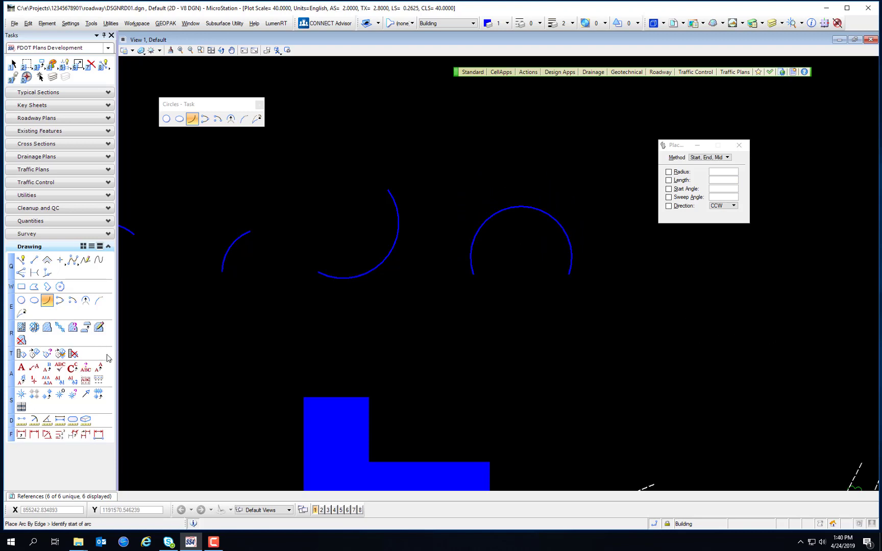
Step: Flatten the fourth arc between its endpoints with Modify Arc Radius
click(230, 119)
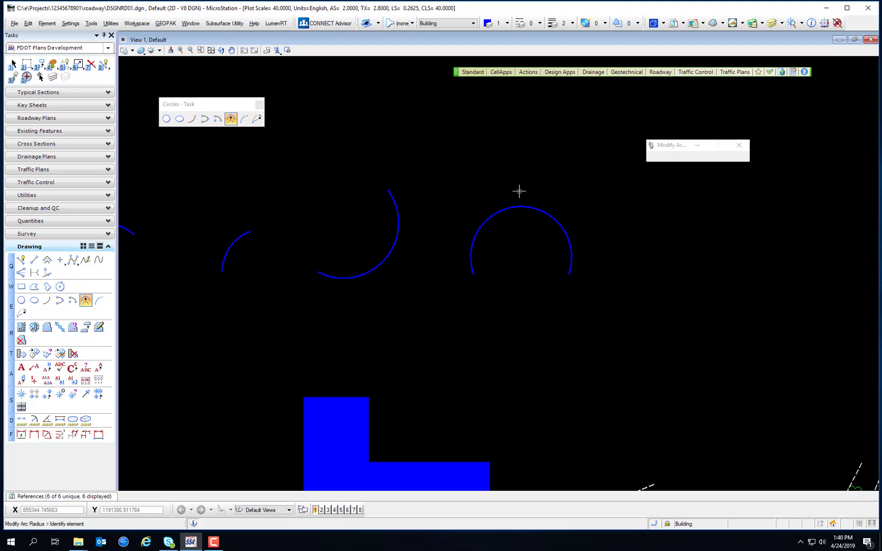
click(521, 207)
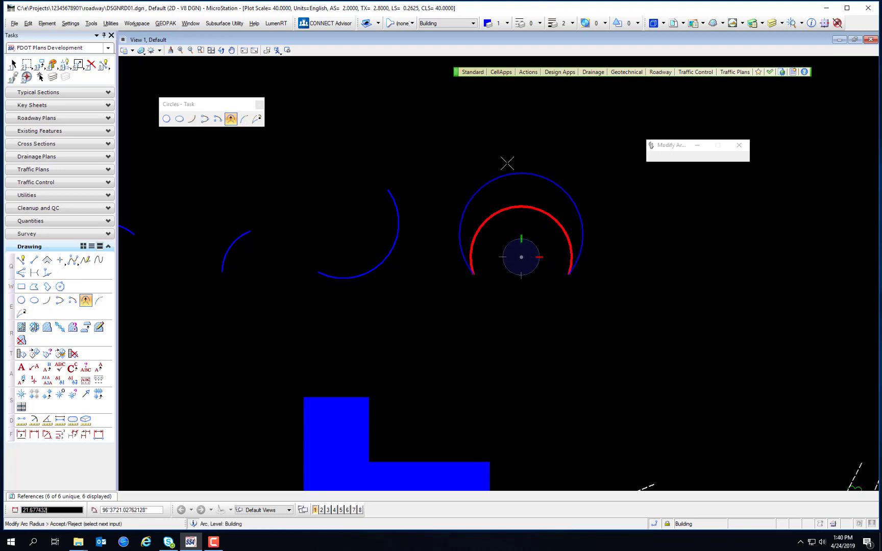
click(507, 234)
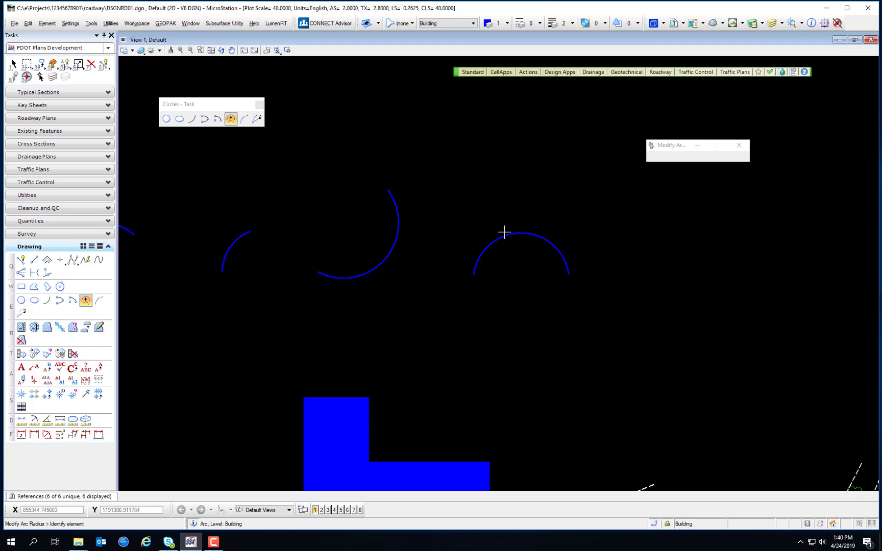
Step: Lengthen the second arc with Modify Arc Angle and flatten the third arc into an elliptical shape with Modify Arc Axis
click(244, 120)
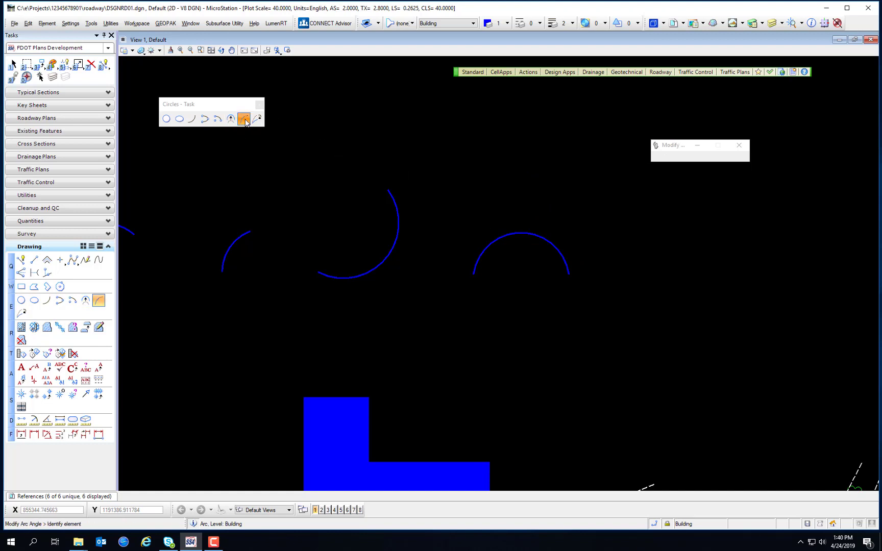
click(248, 232)
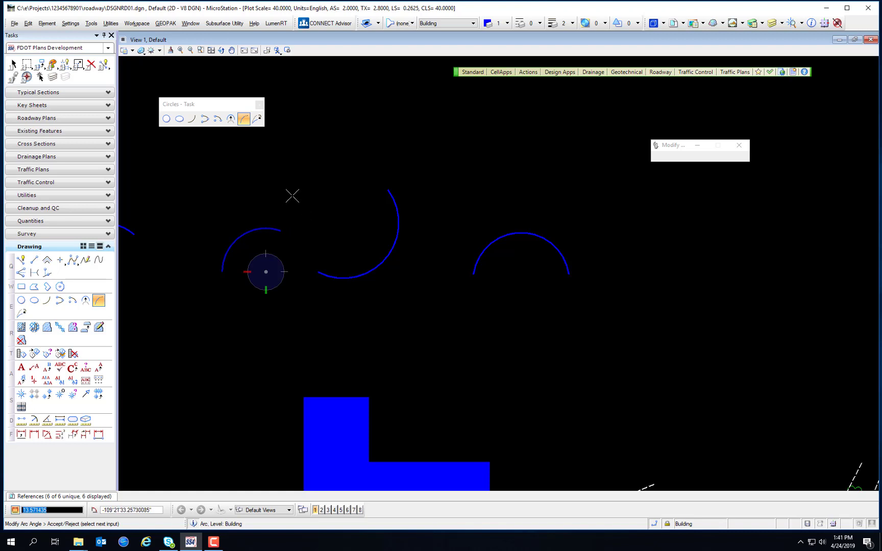
click(257, 123)
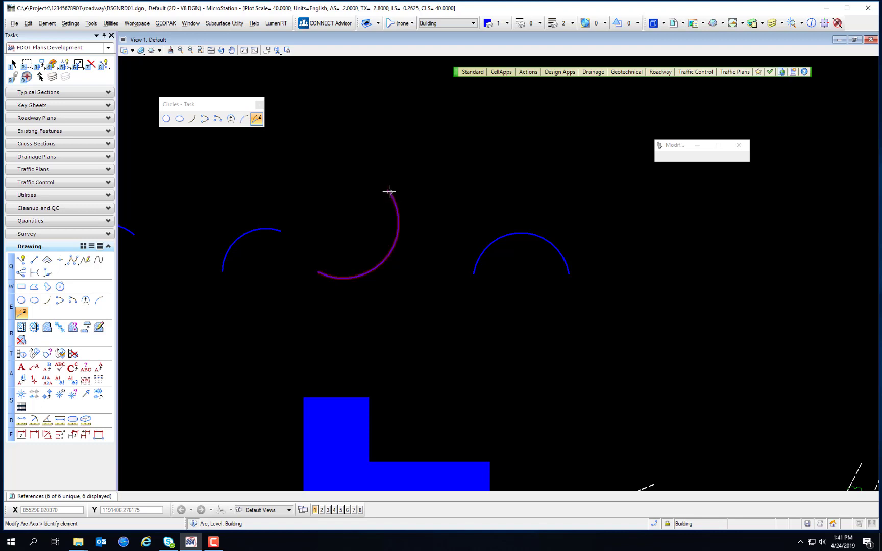
click(389, 192)
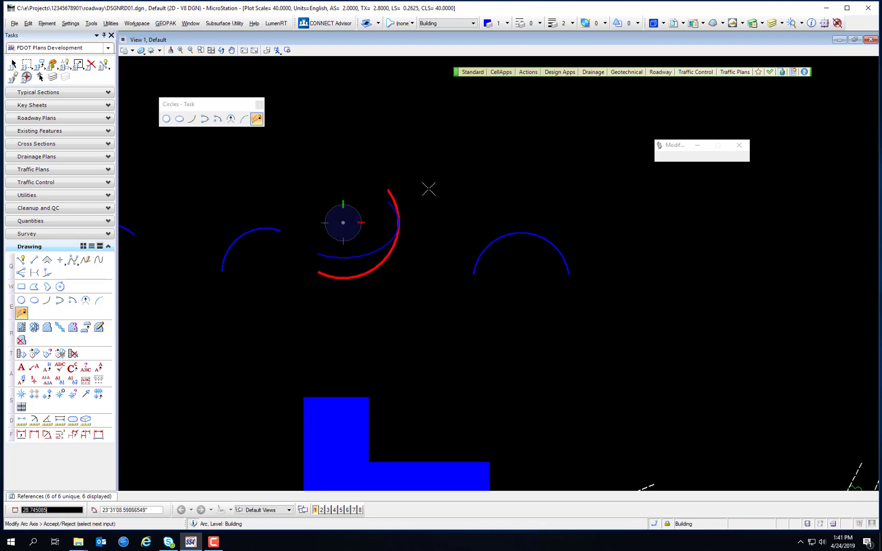
click(428, 190)
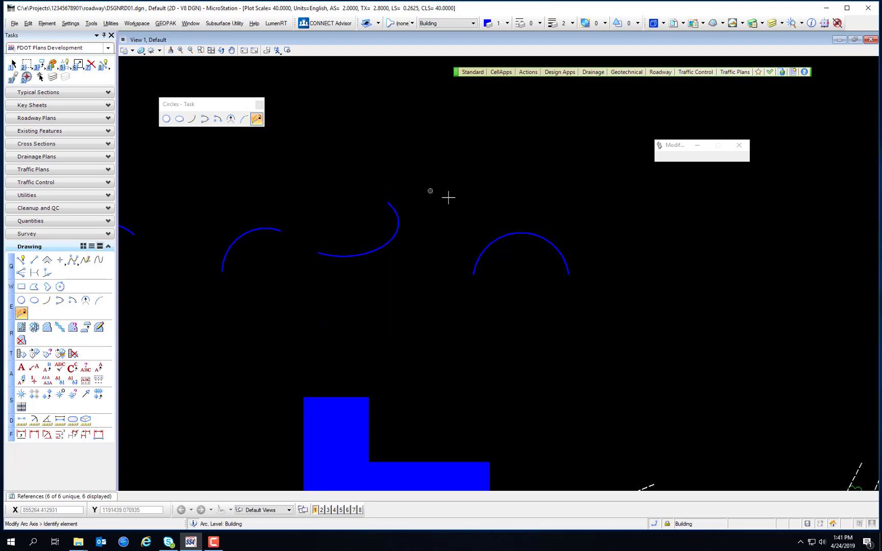
Step: Switch to Element Selection and undo the three arc modifications plus the placement of the fourth and third arcs
click(14, 63)
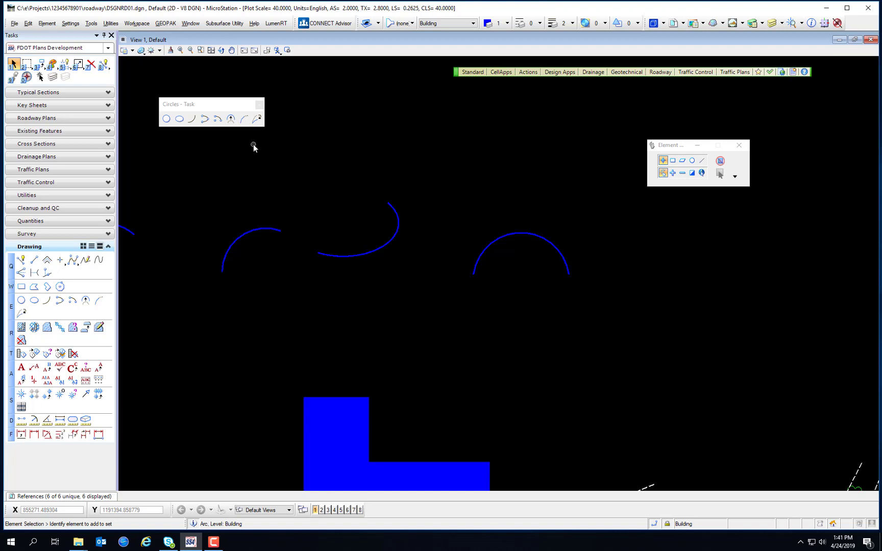
key(ctrl+z)
key(ctrl+z)
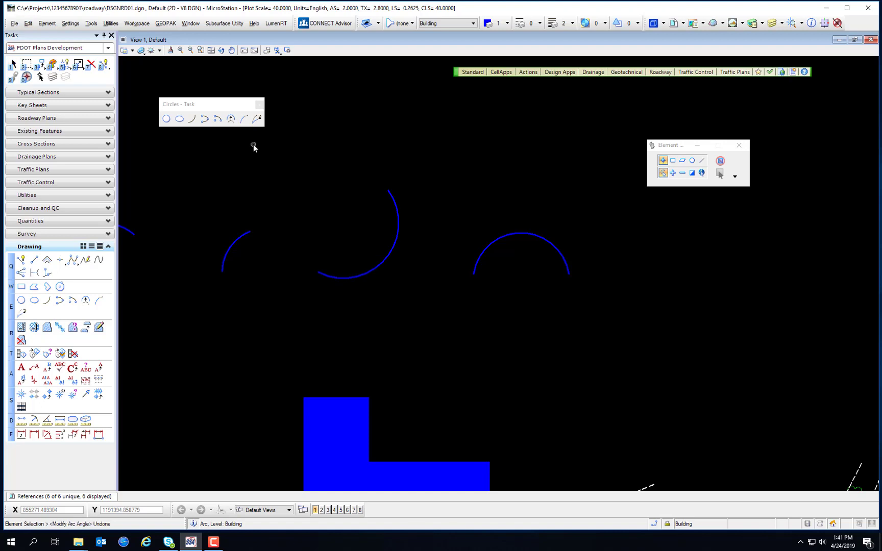
key(ctrl+z)
key(ctrl+z)
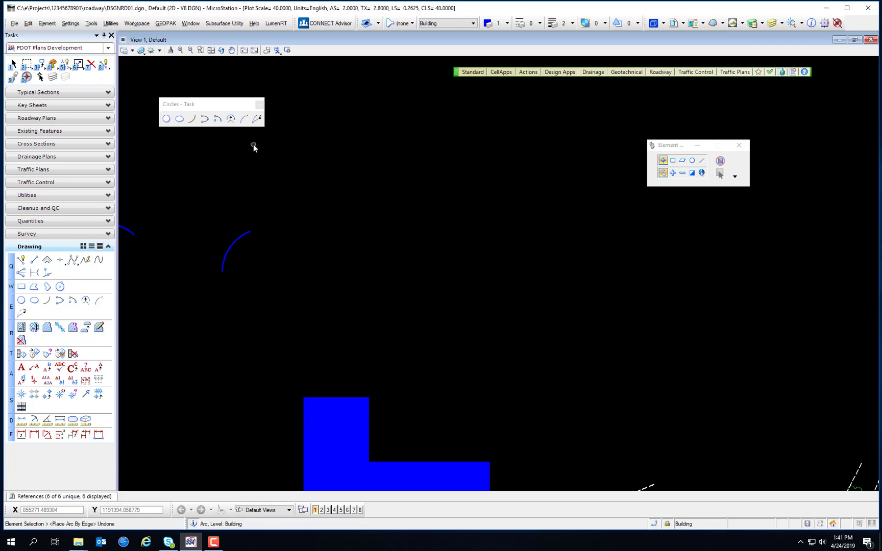
Step: Redo the placement of the third and fourth arcs, then undo and redo the last placement once more
key(ctrl+r)
key(ctrl+r)
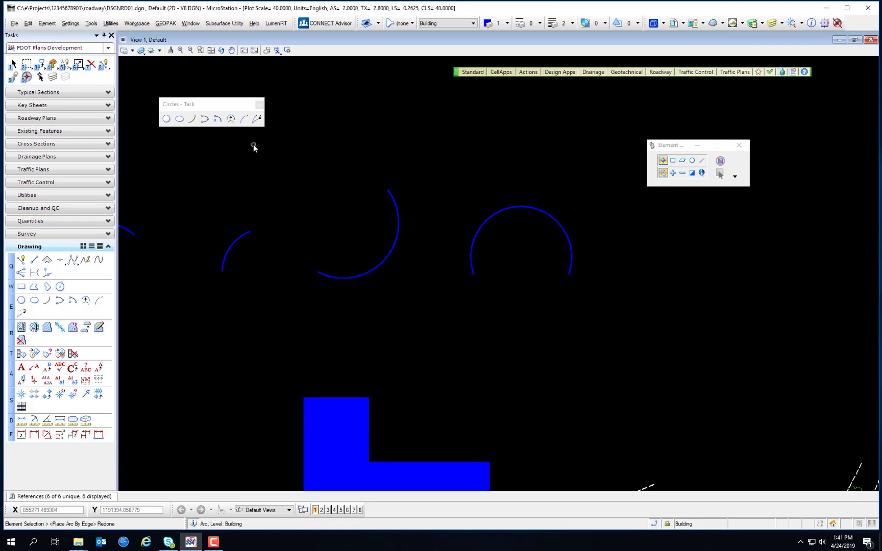
key(ctrl+z)
key(ctrl+r)
Step: Review the undo, redo, Set Mark and Undo Other (To Mark, All) options, and bring up the workspace setup commands
click(28, 24)
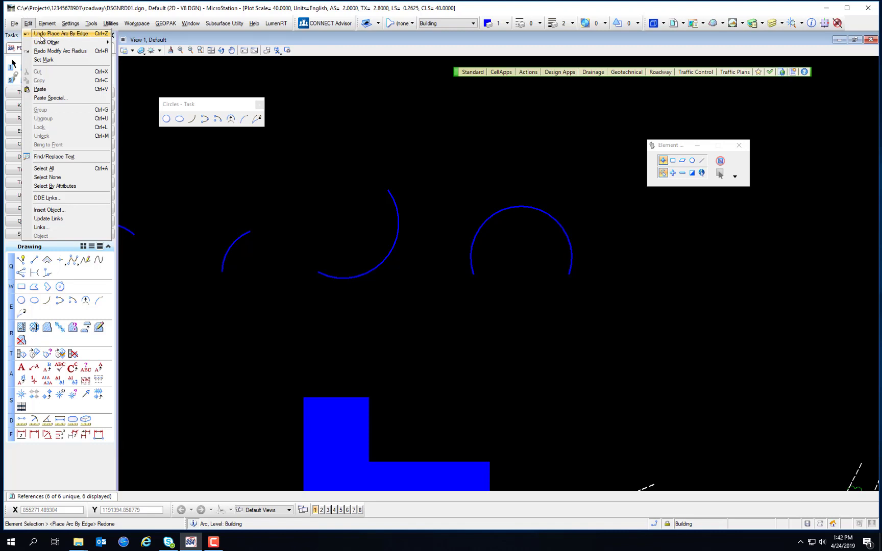
mouse_move(59, 45)
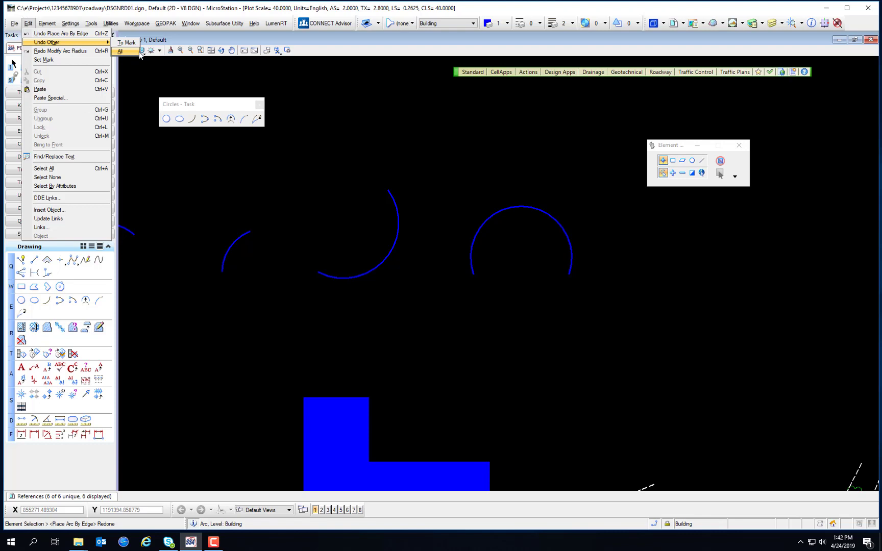
click(136, 23)
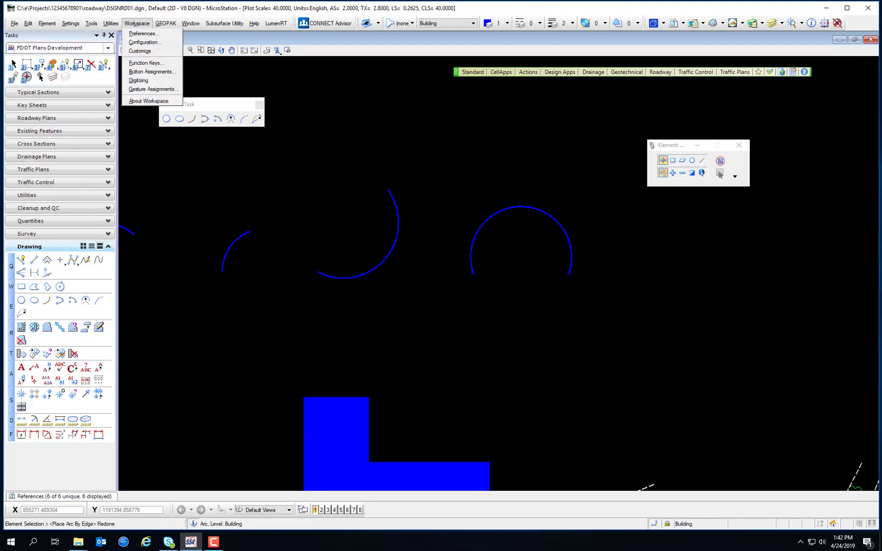